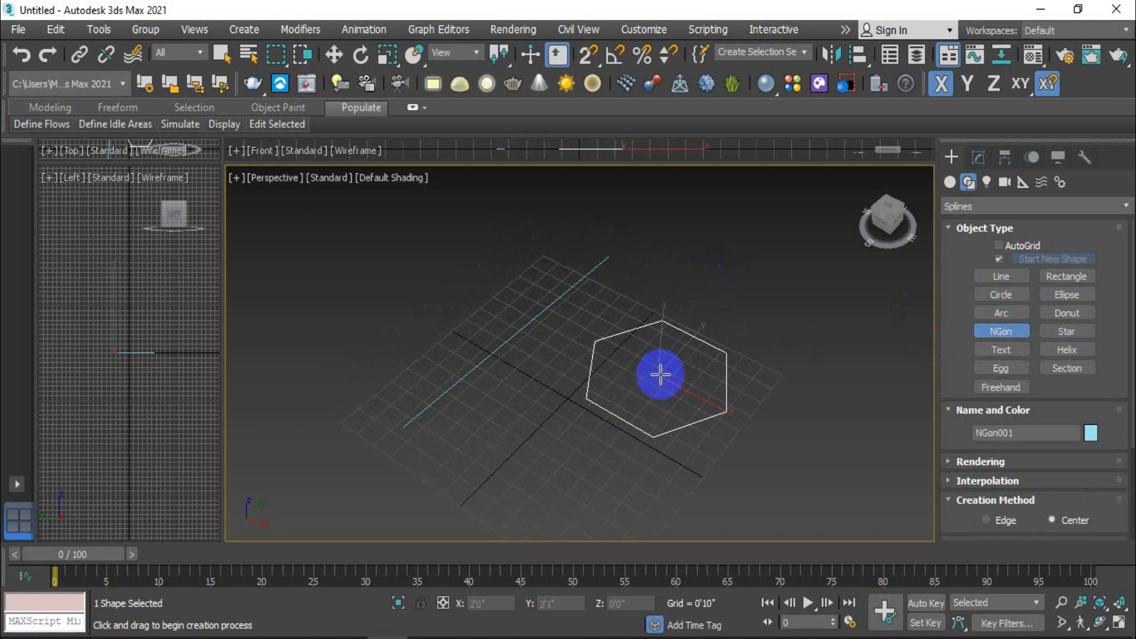
Step: Reduce the radius of the hexagonal NGon to 1'8"
scroll(1038, 478, "down", 2)
scroll(1041, 485, "down", 1)
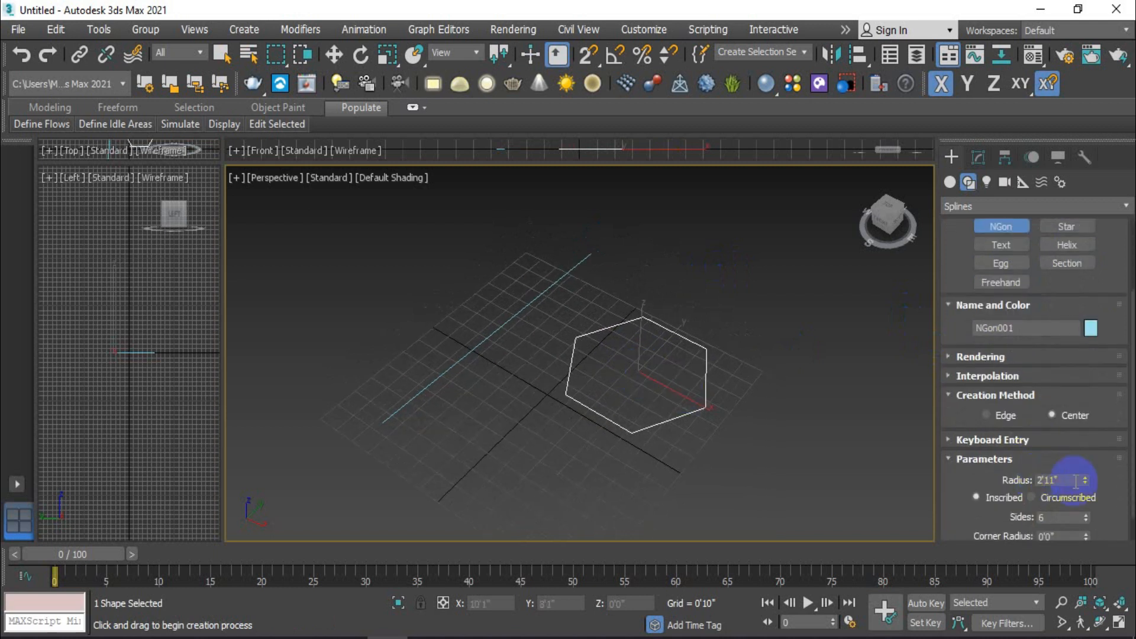
left_click_drag(1085, 478, 1099, 519)
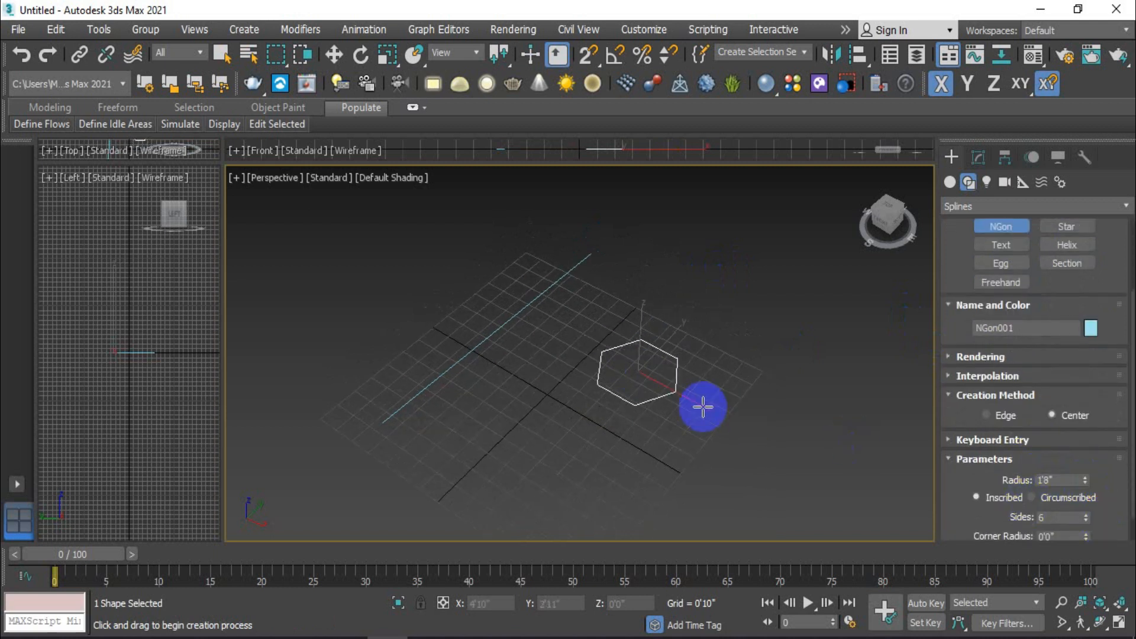
Step: Switch the geometry creation category to Compound Objects
left_click(950, 182)
left_click(998, 206)
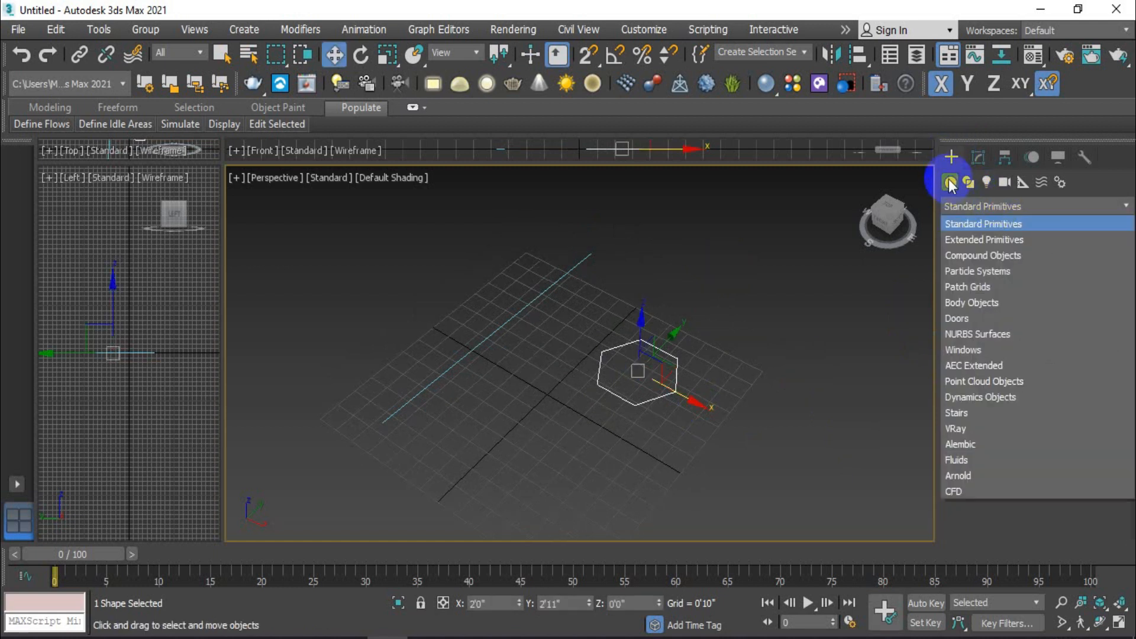
left_click(951, 183)
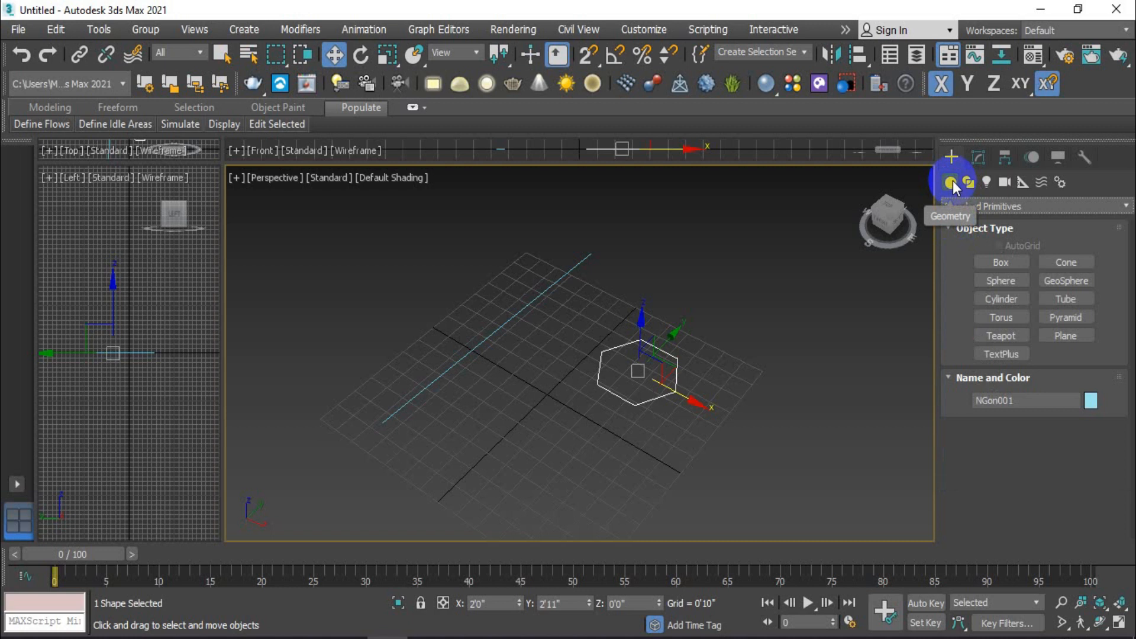
left_click(973, 208)
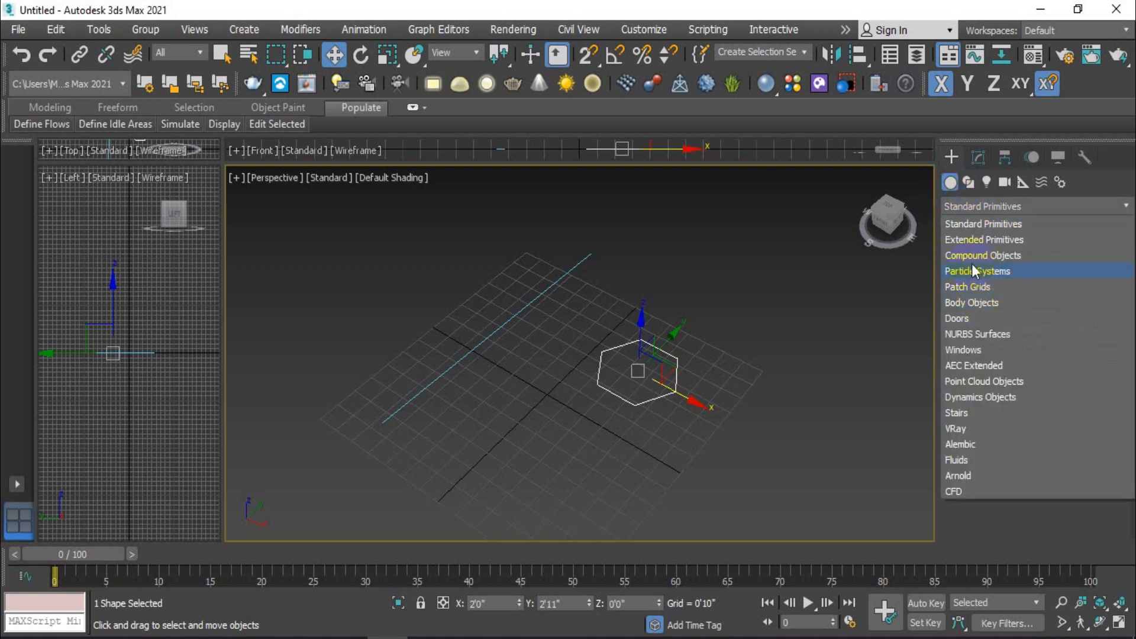
left_click(1005, 256)
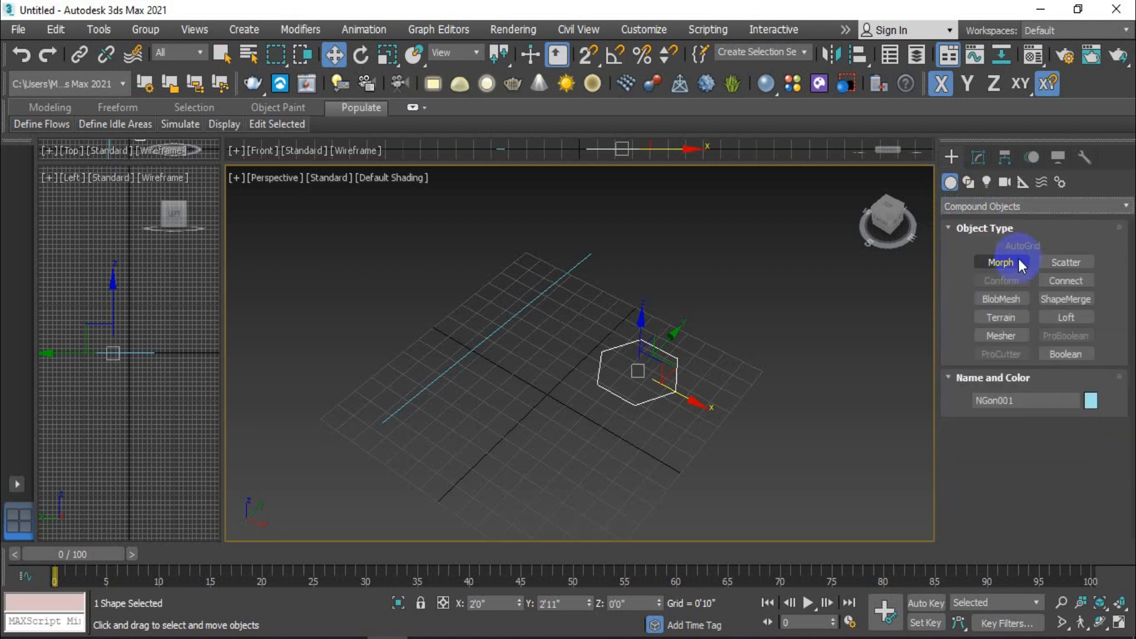
Step: Try lofting the selected hexagon with the straight line picked as its path, and undo the loft
left_click(1068, 319)
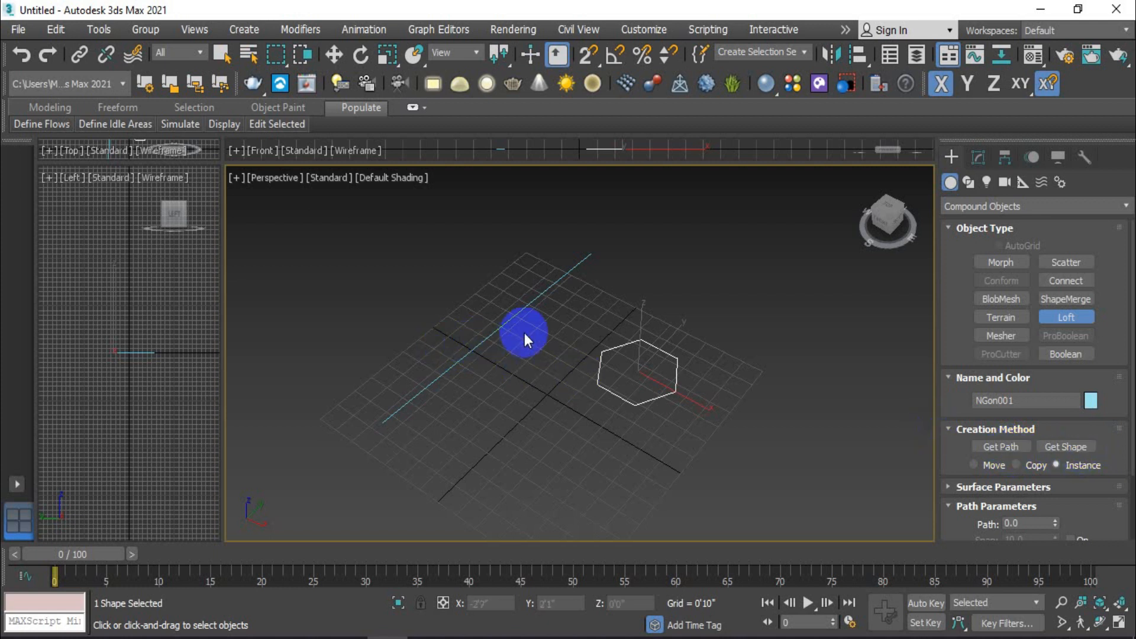
left_click(1015, 447)
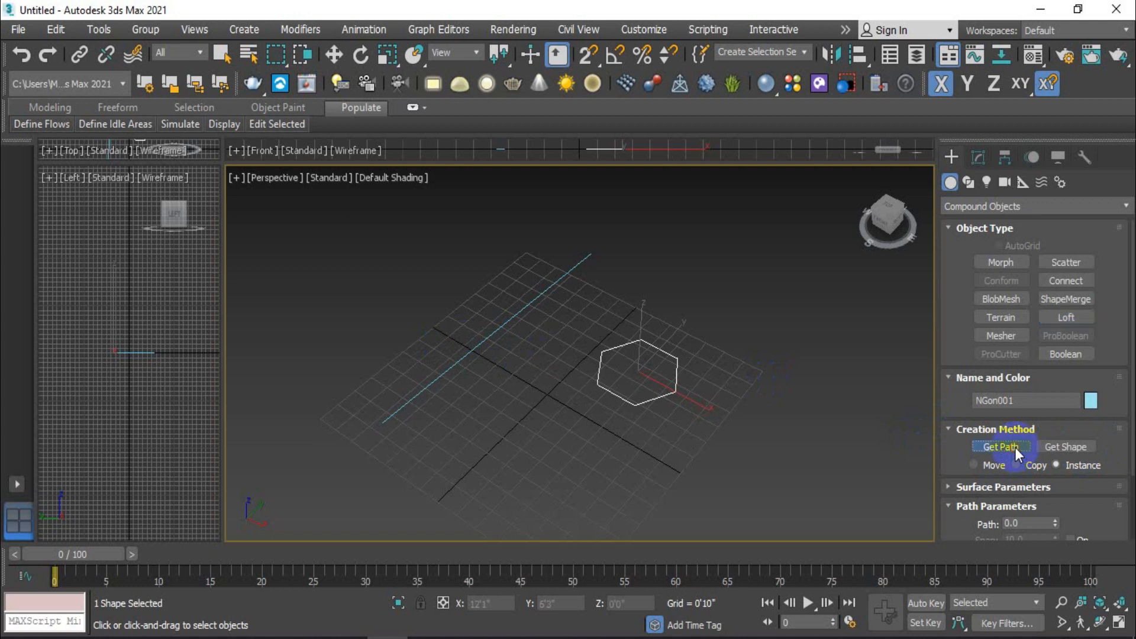
left_click(520, 311)
scroll(602, 328, "down", 2)
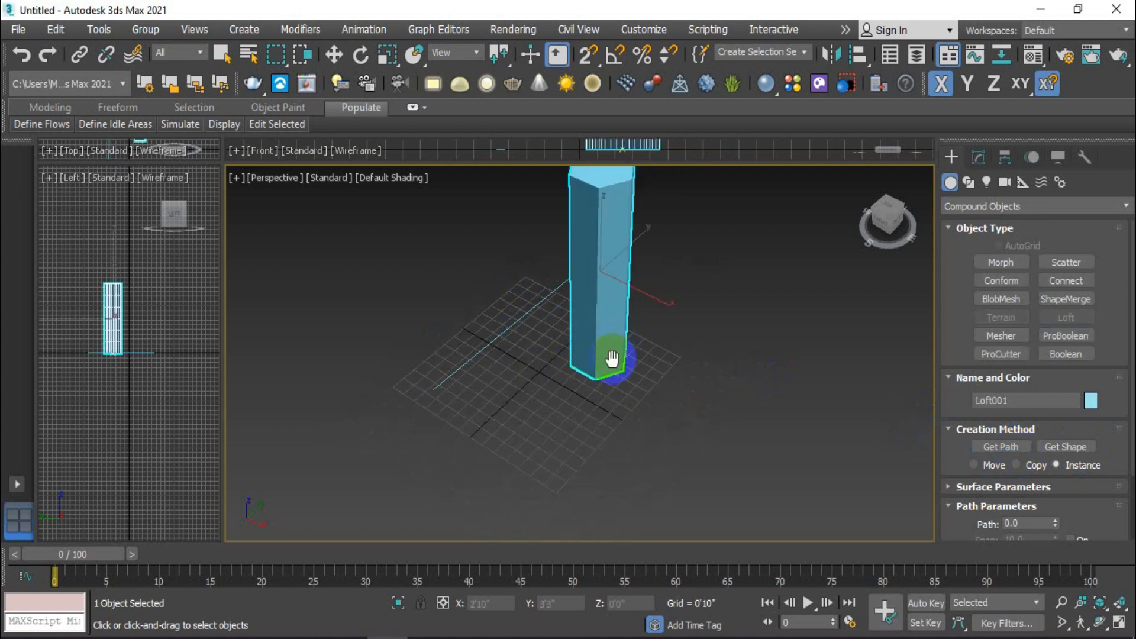
middle_click_drag(612, 358, 585, 414)
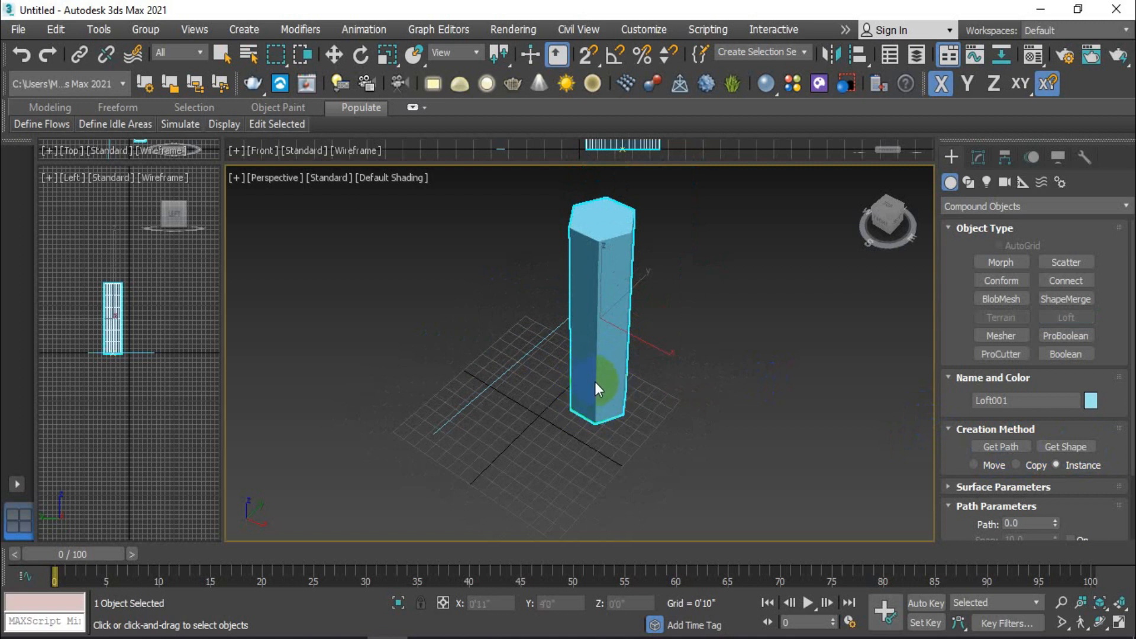
middle_click_drag(500, 395, 528, 398, "alt")
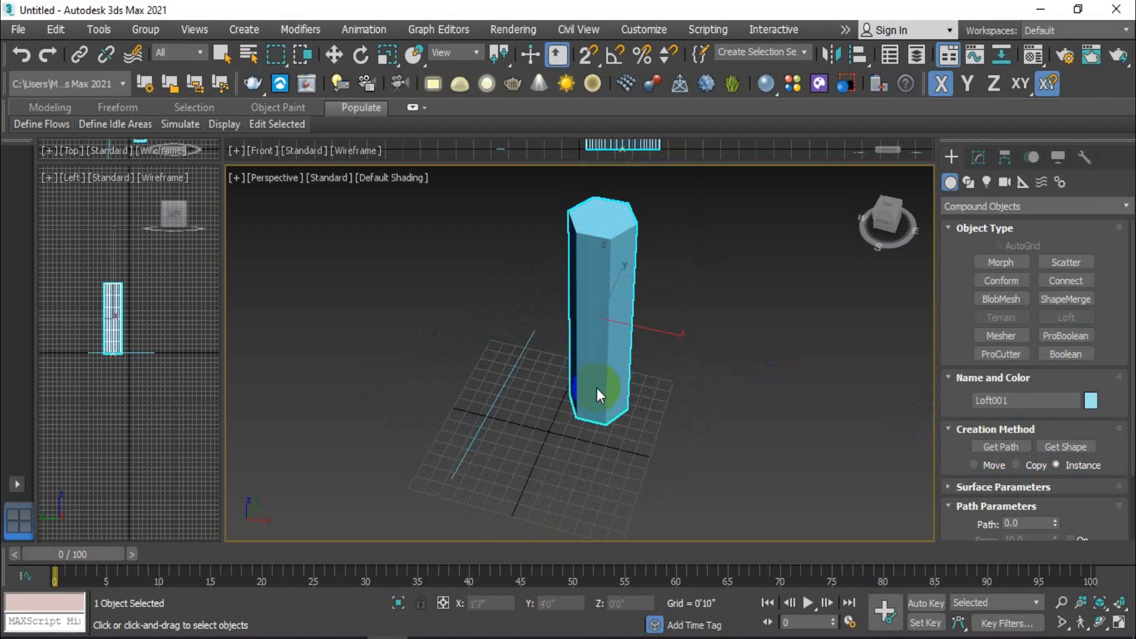
middle_click_drag(597, 388, 592, 361, "alt")
middle_click_drag(490, 416, 438, 456, "alt")
middle_click_drag(548, 391, 602, 310, "alt")
key("ctrl+z")
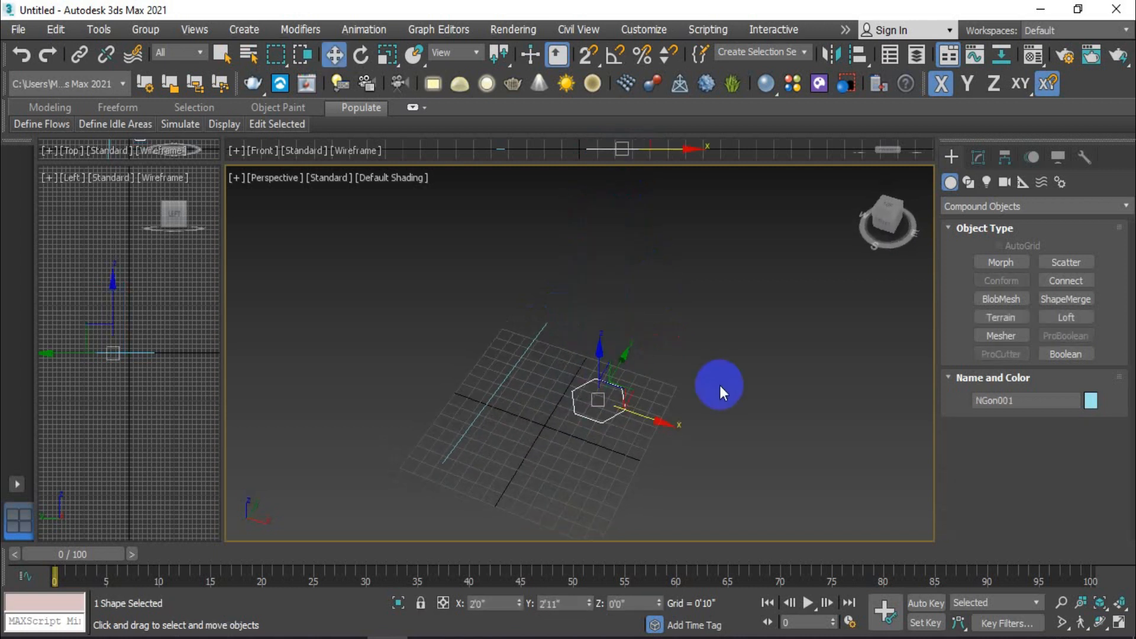
Step: Loft from the straight line as the path, picking the hexagon as the cross-section shape with the Instance option
left_click(478, 409)
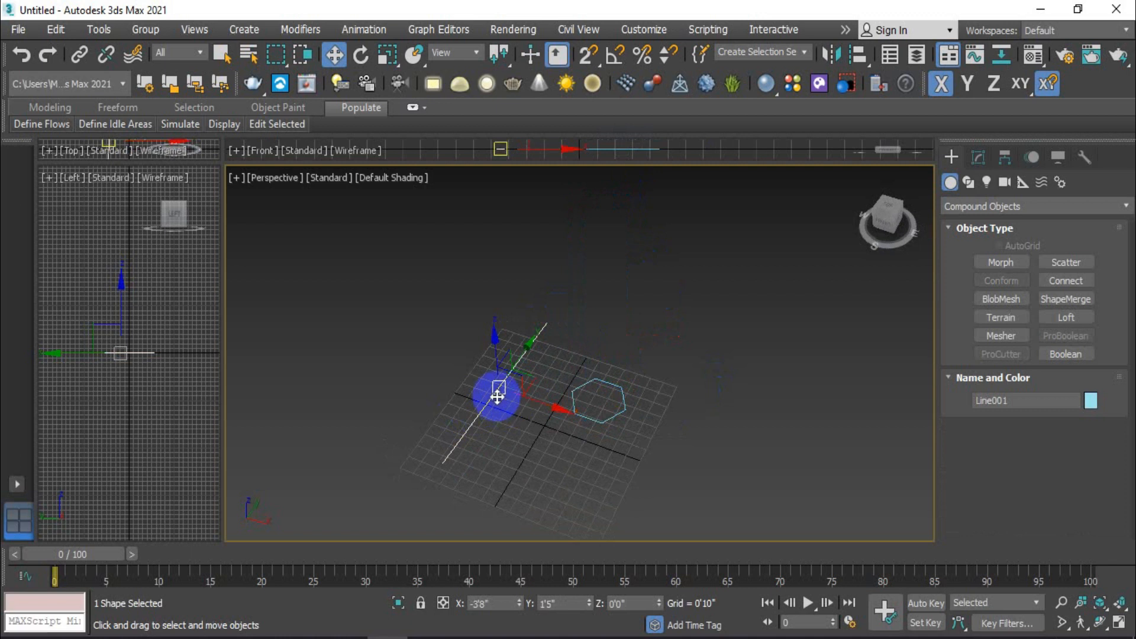
left_click(1085, 318)
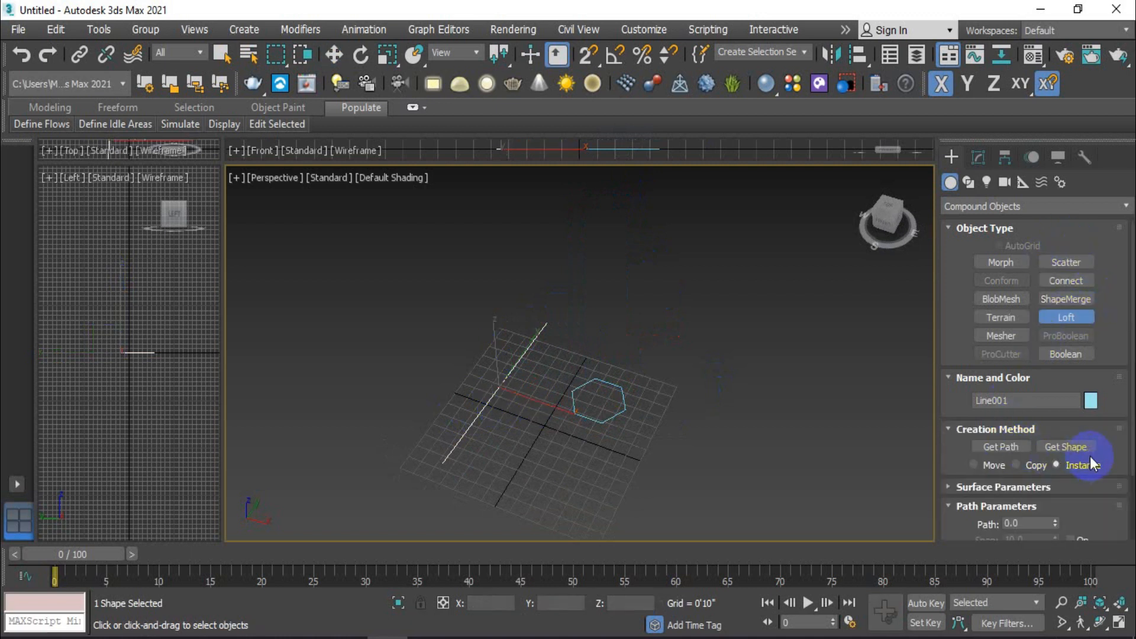
left_click(1063, 447)
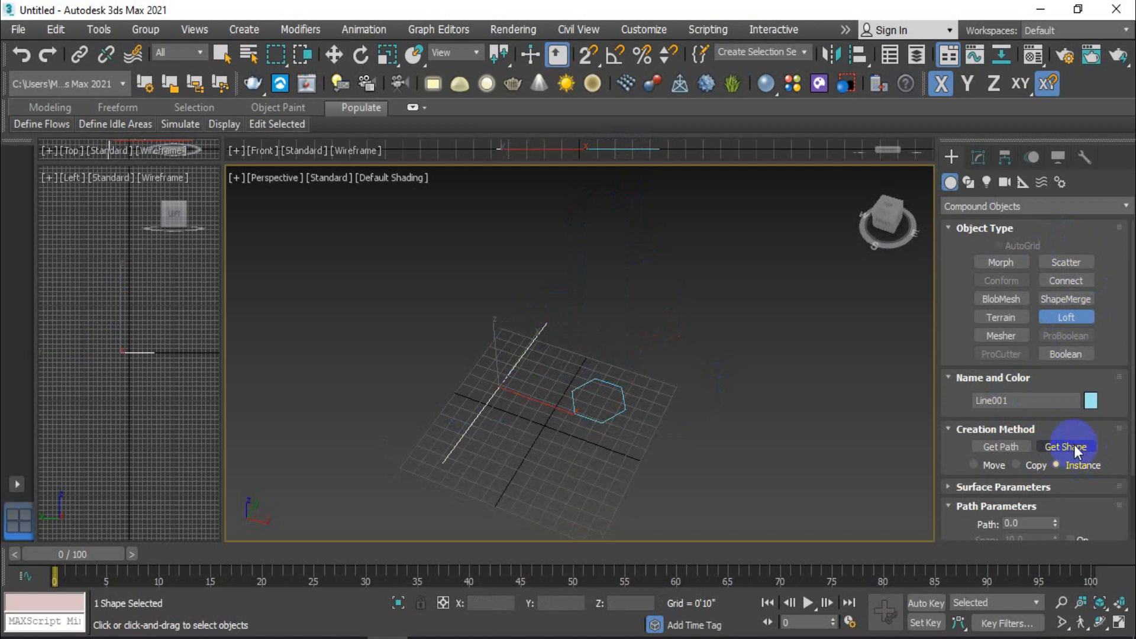
left_click(625, 402)
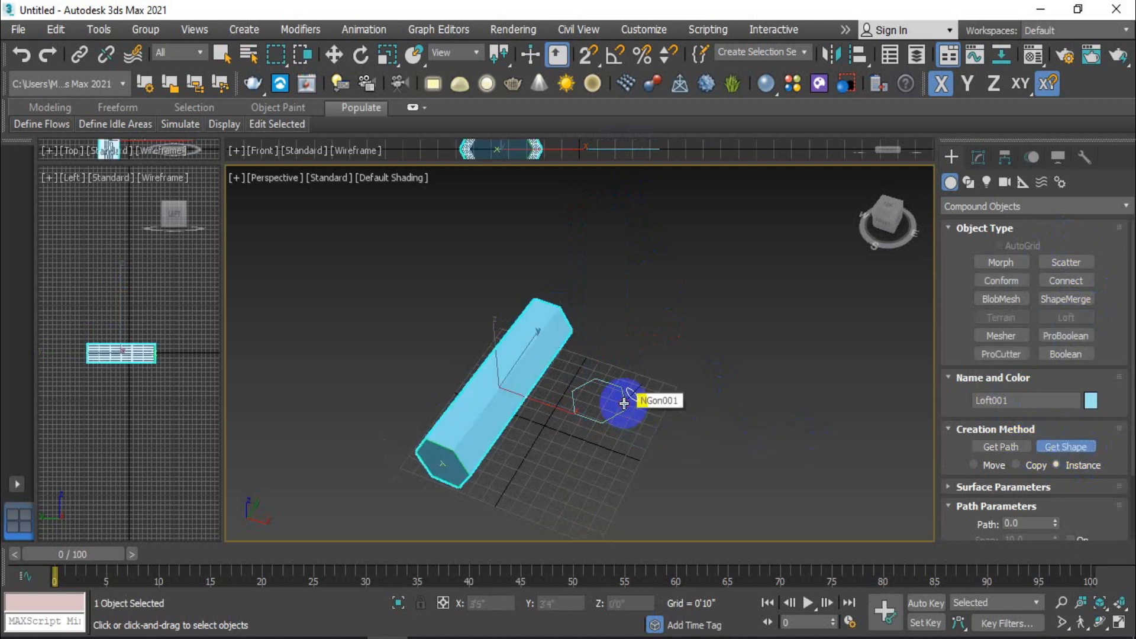
Step: Examine the lofted hexagonal bar from several angles, along with its creation and path parameters
scroll(581, 407, "up", 3)
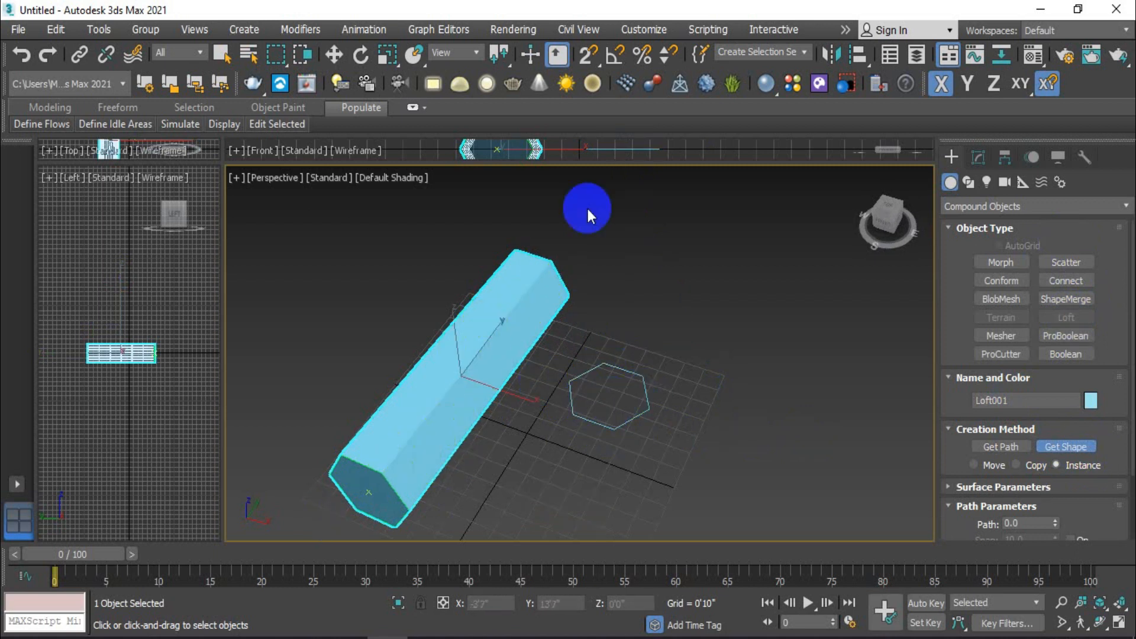
scroll(627, 358, "down", 3)
middle_click_drag(531, 441, 498, 458, "alt")
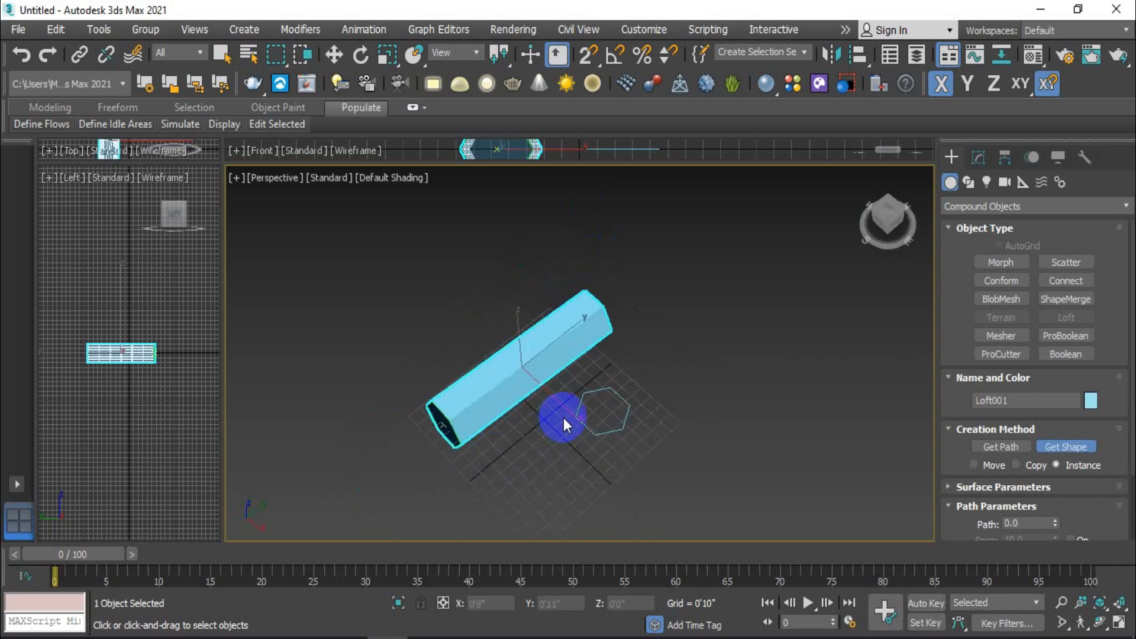
scroll(564, 418, "up", 2)
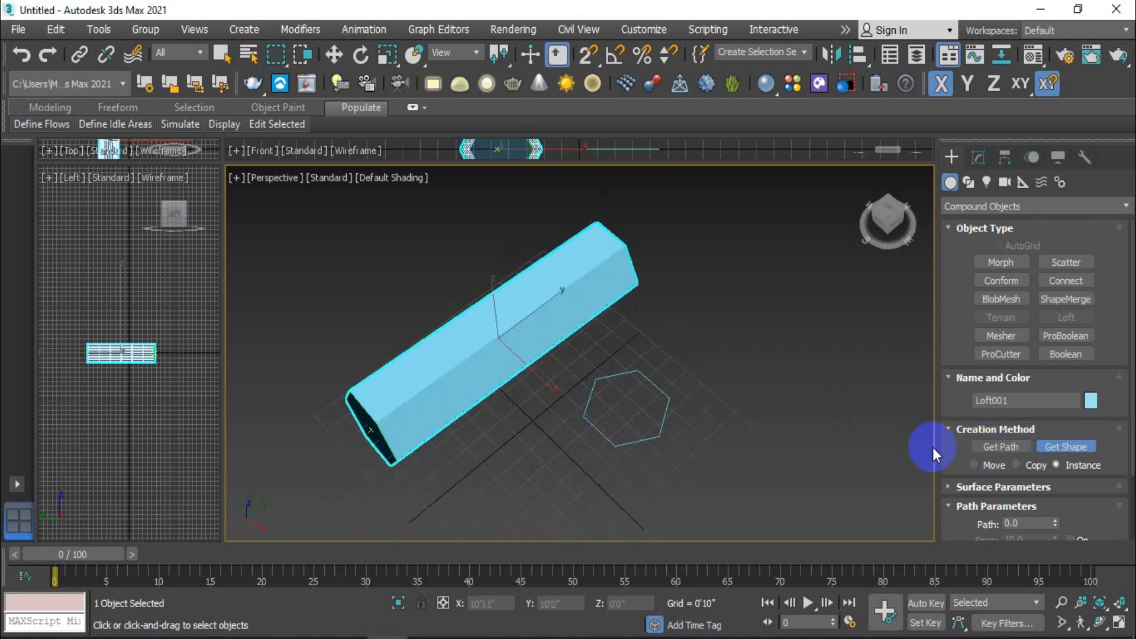
left_click(1058, 447)
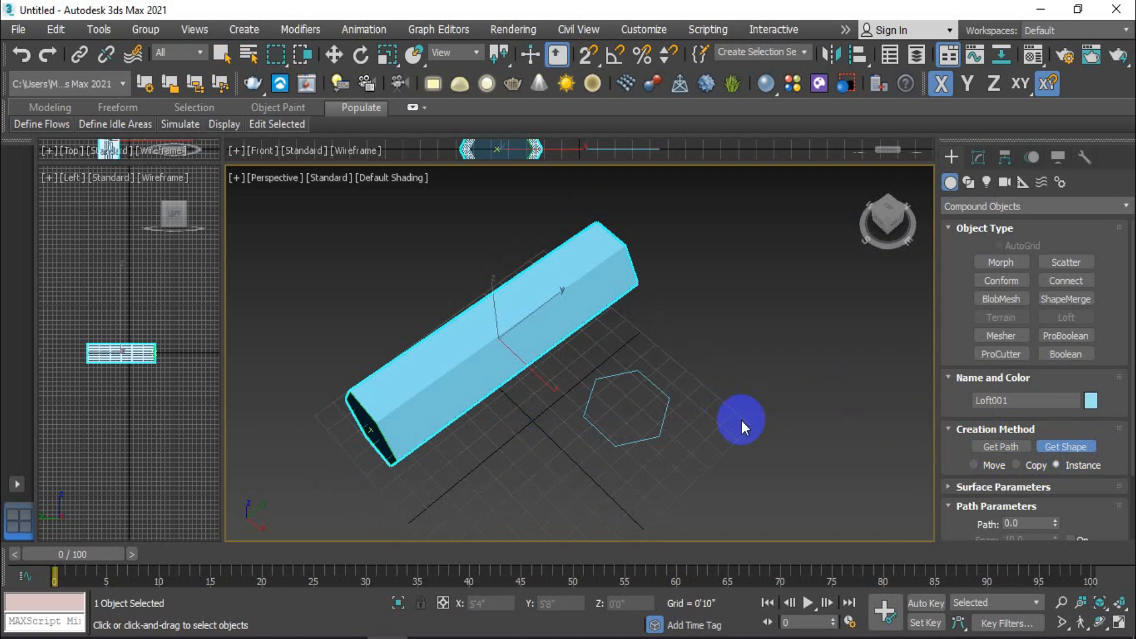
middle_click_drag(619, 420, 568, 368, "alt")
middle_click_drag(477, 361, 482, 383, "alt")
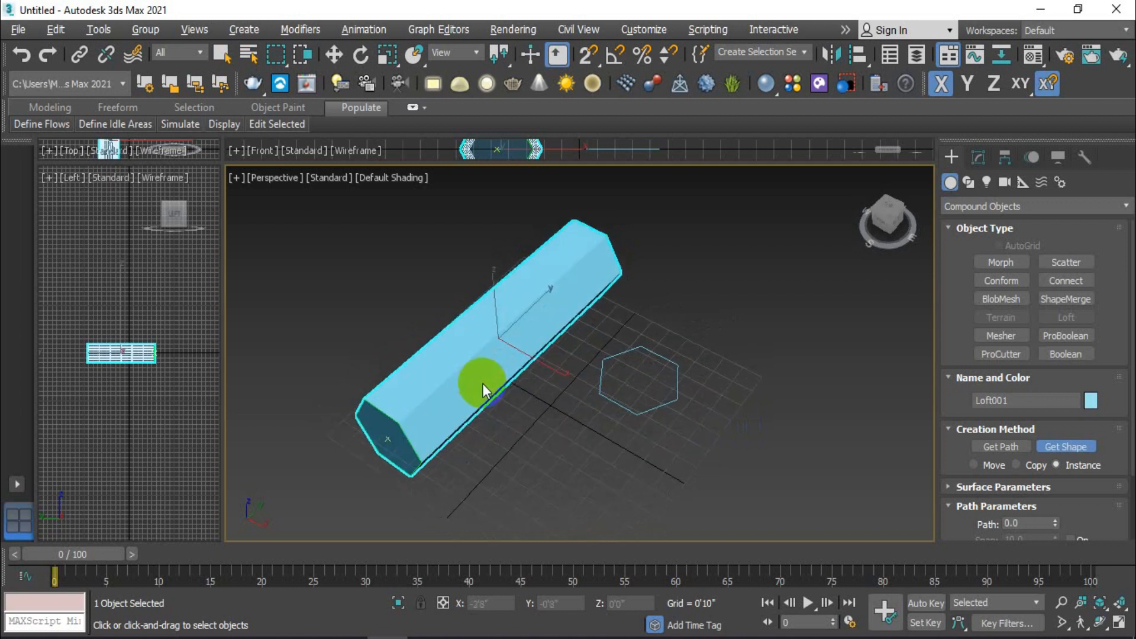
scroll(942, 454, "down", 3)
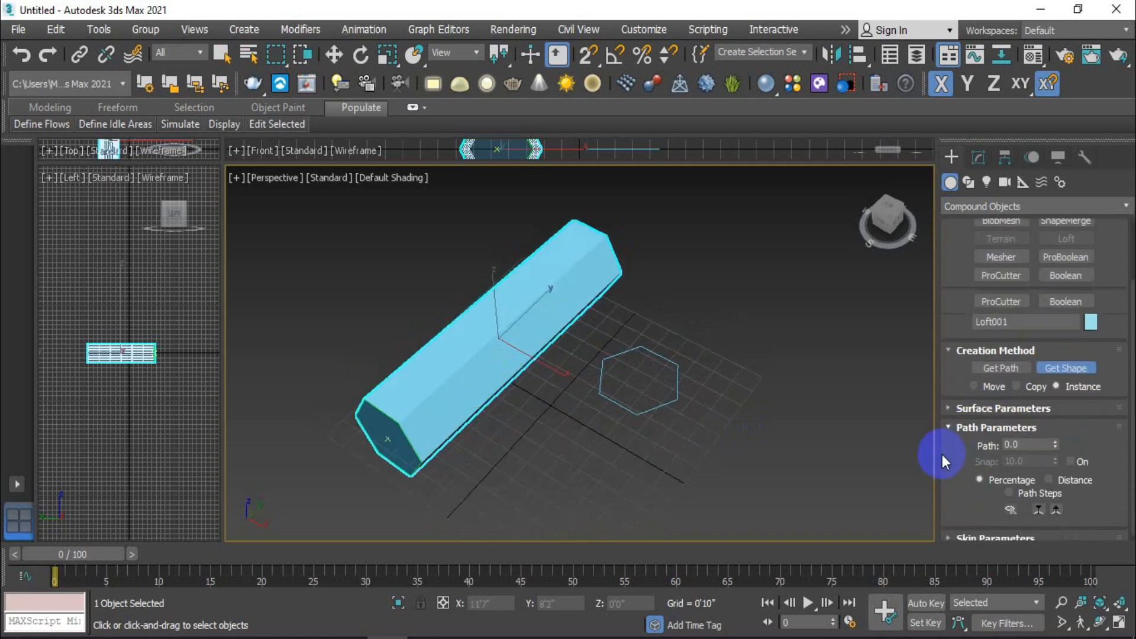
scroll(947, 478, "up", 4)
key("w")
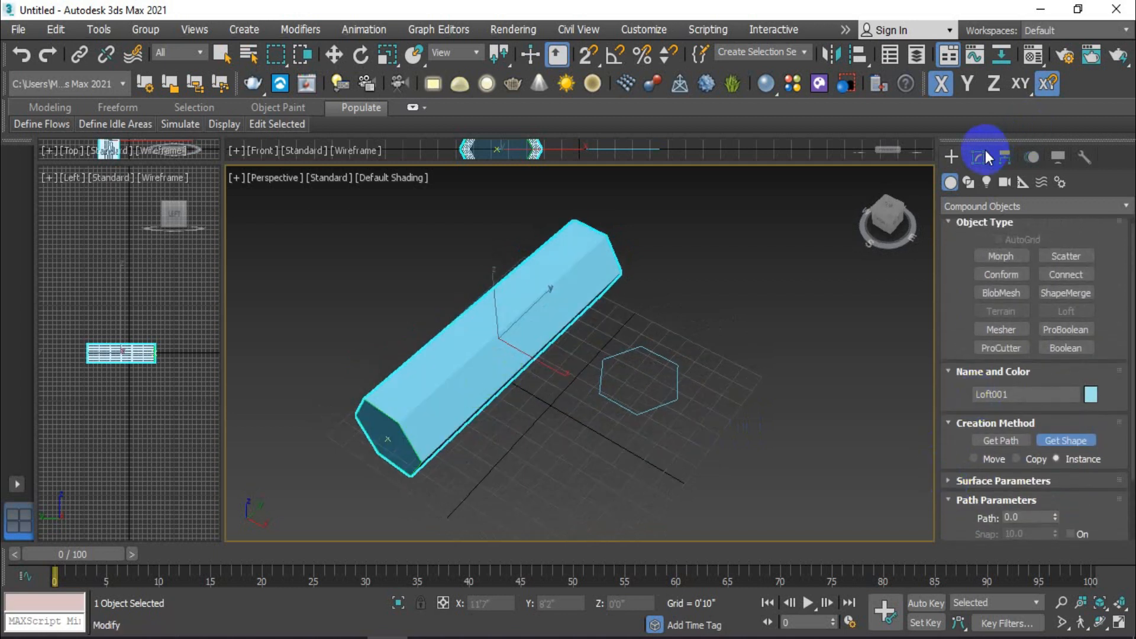
Step: Edit the loft's source NGon to have 5 sides and a radius of 1'7"
left_click(985, 153)
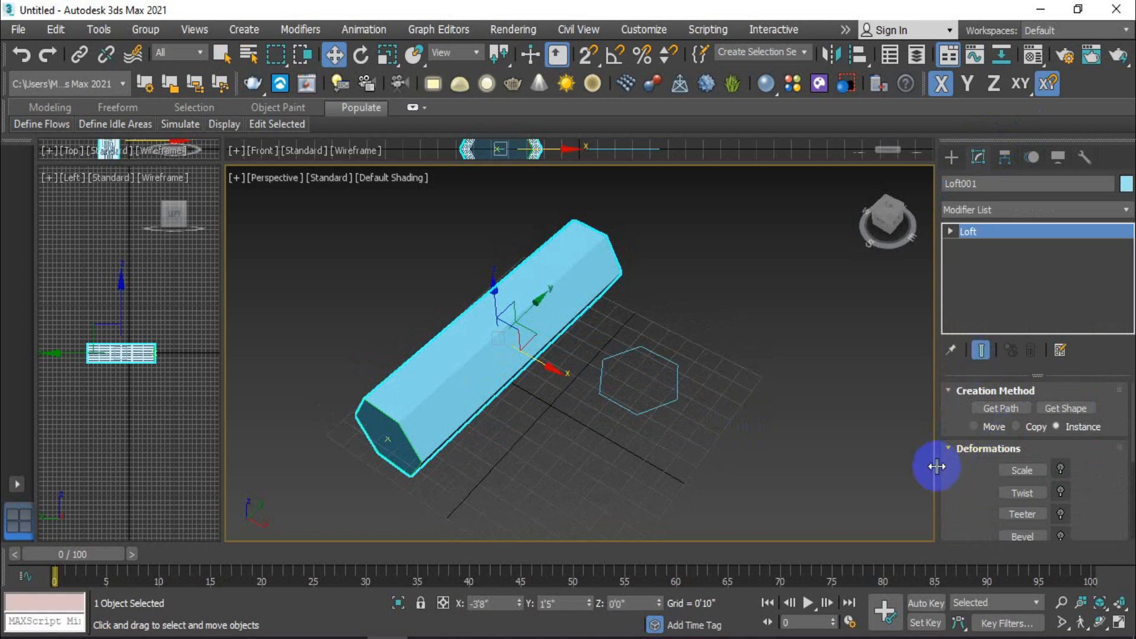
scroll(962, 511, "down", 3)
scroll(963, 492, "up", 2)
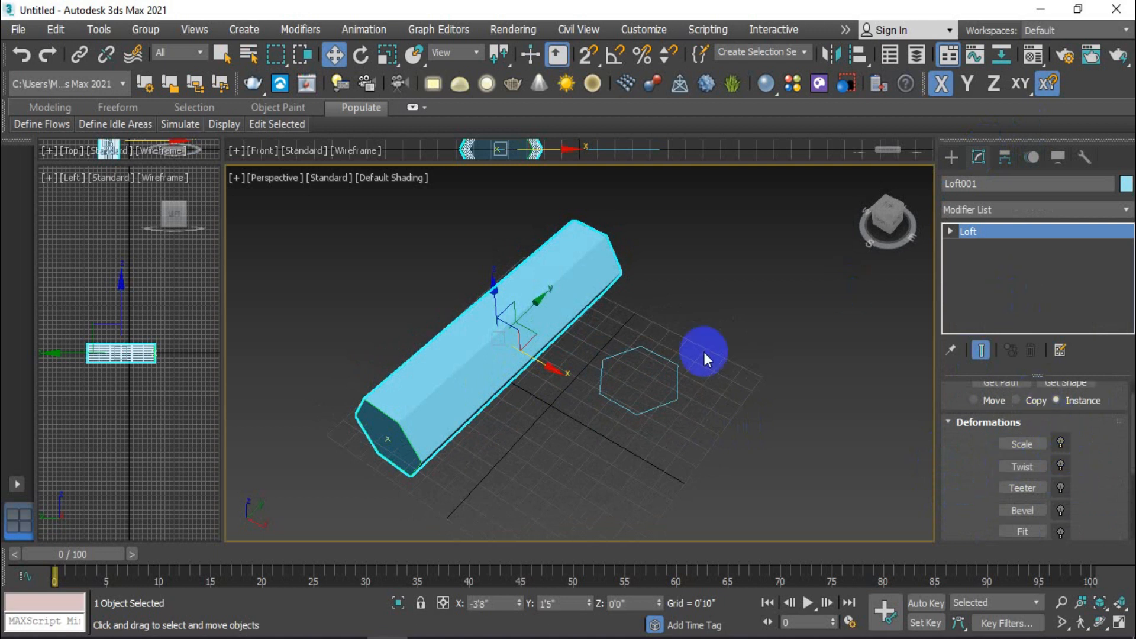
left_click(659, 359)
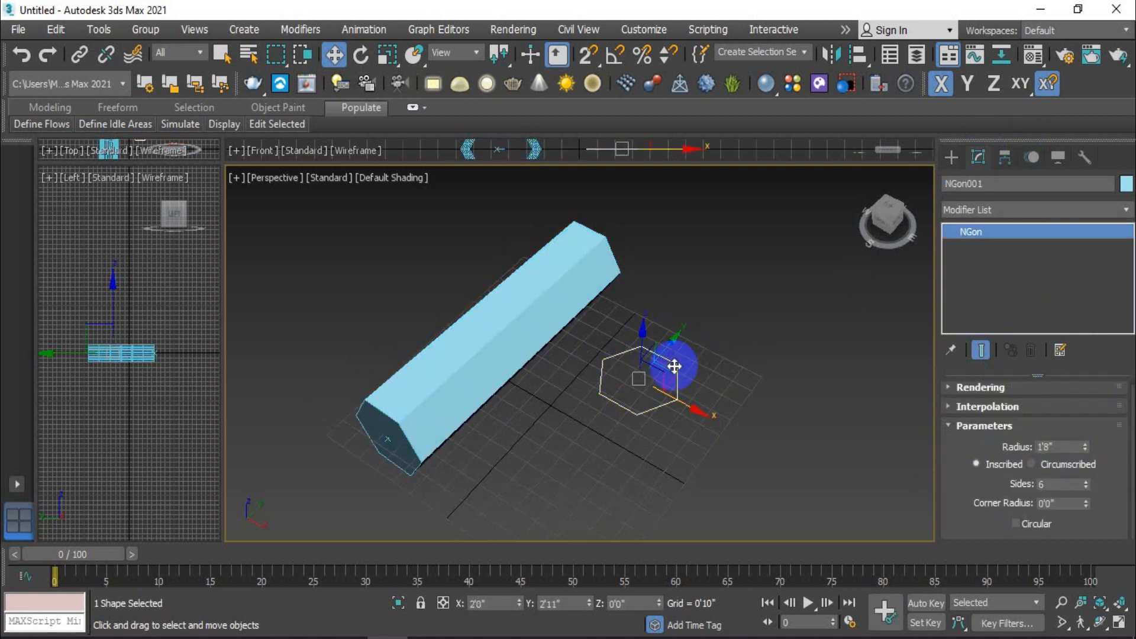
left_click(1085, 487)
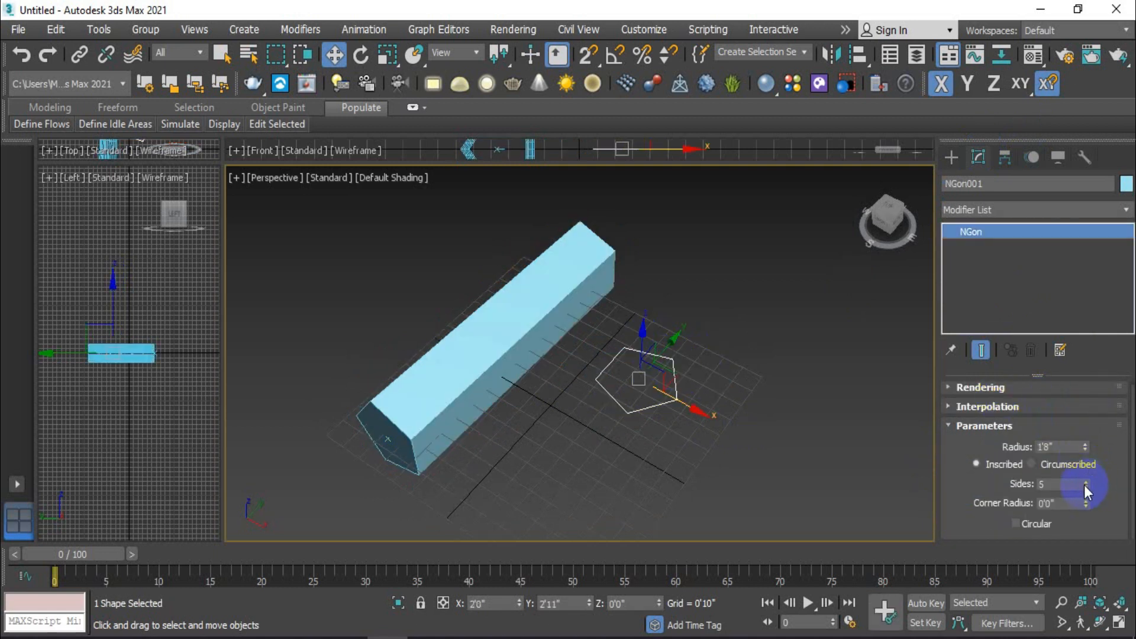
scroll(402, 435, "up", 3)
left_click(479, 473)
mouse_move(479, 473)
middle_mouse_down("alt")
mouse_move(517, 395)
mouse_move(488, 474)
middle_mouse_up("alt")
left_click(1086, 480)
left_click(1087, 479)
left_click(1087, 488)
left_click(1087, 489)
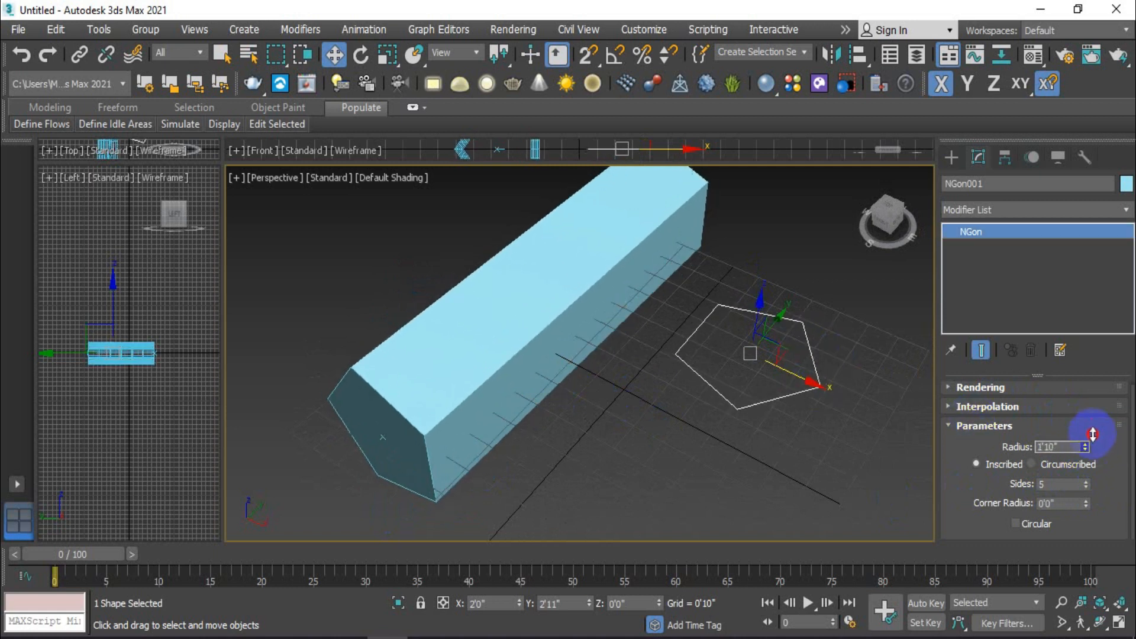
left_click(1093, 448)
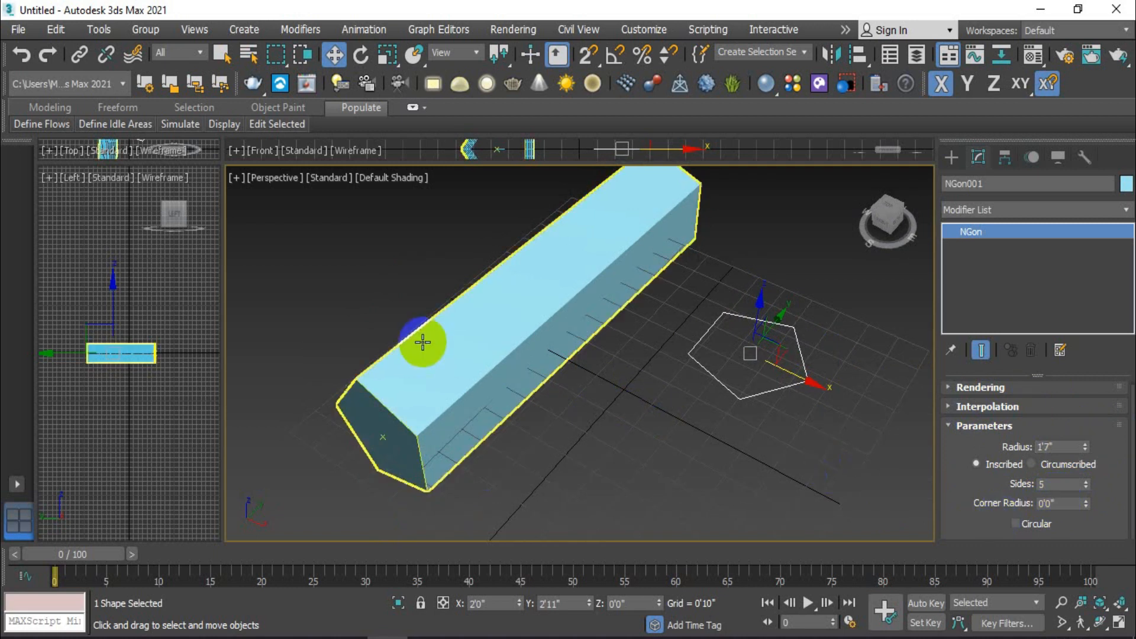
Step: Select the lofted bar and open its Twist deformation graph
left_click(456, 363)
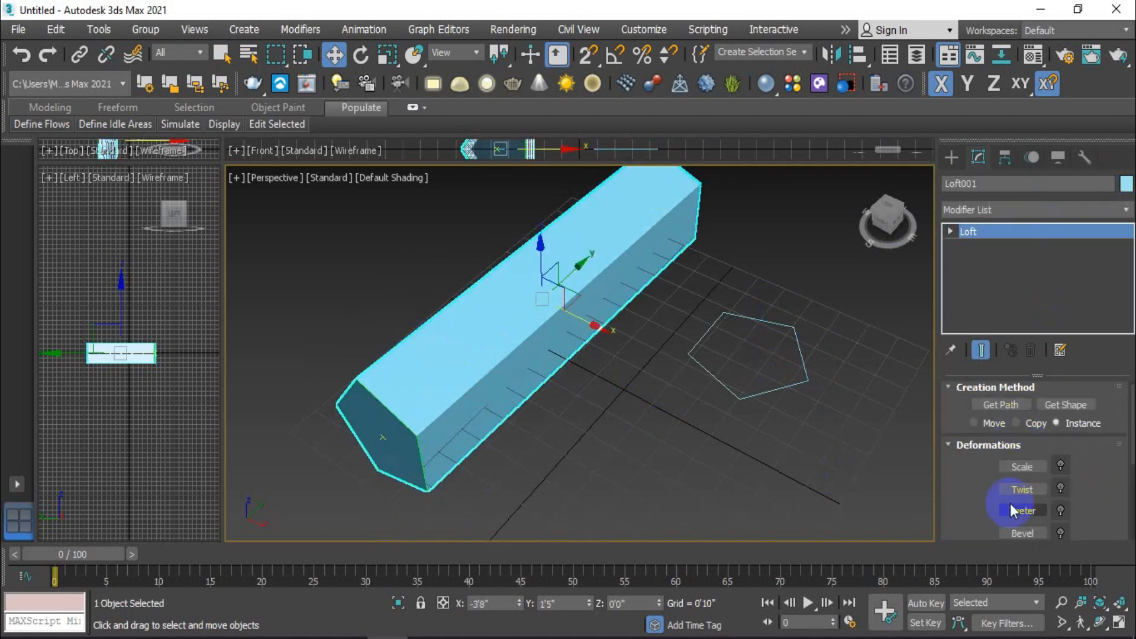
left_click(987, 236)
left_click(978, 155)
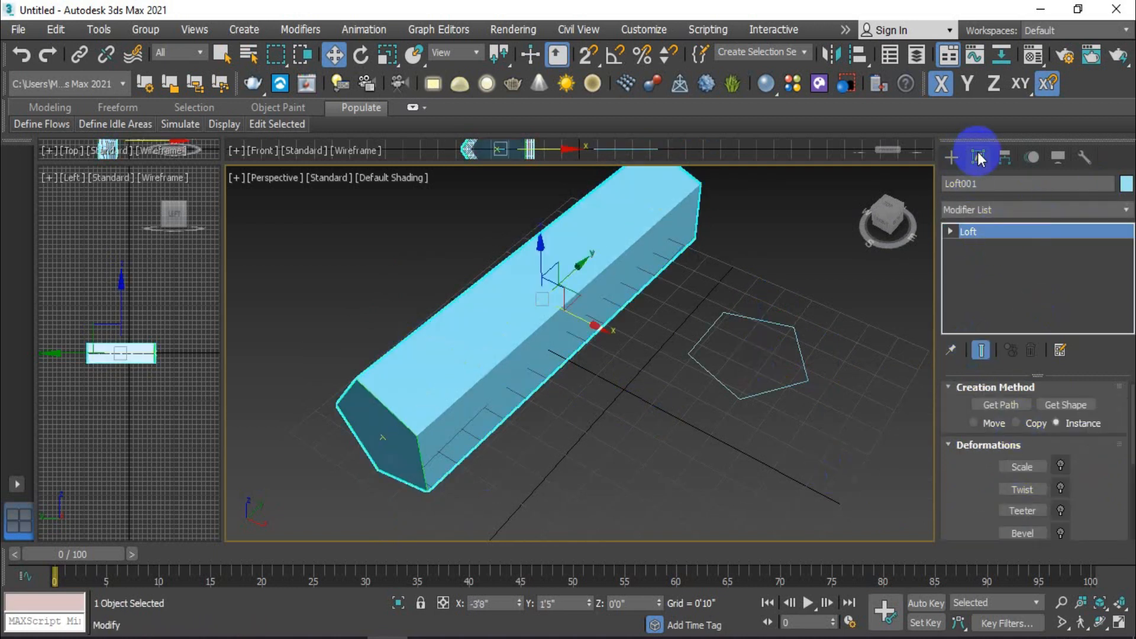
left_click(1022, 532)
left_click_drag(971, 477, 1007, 455)
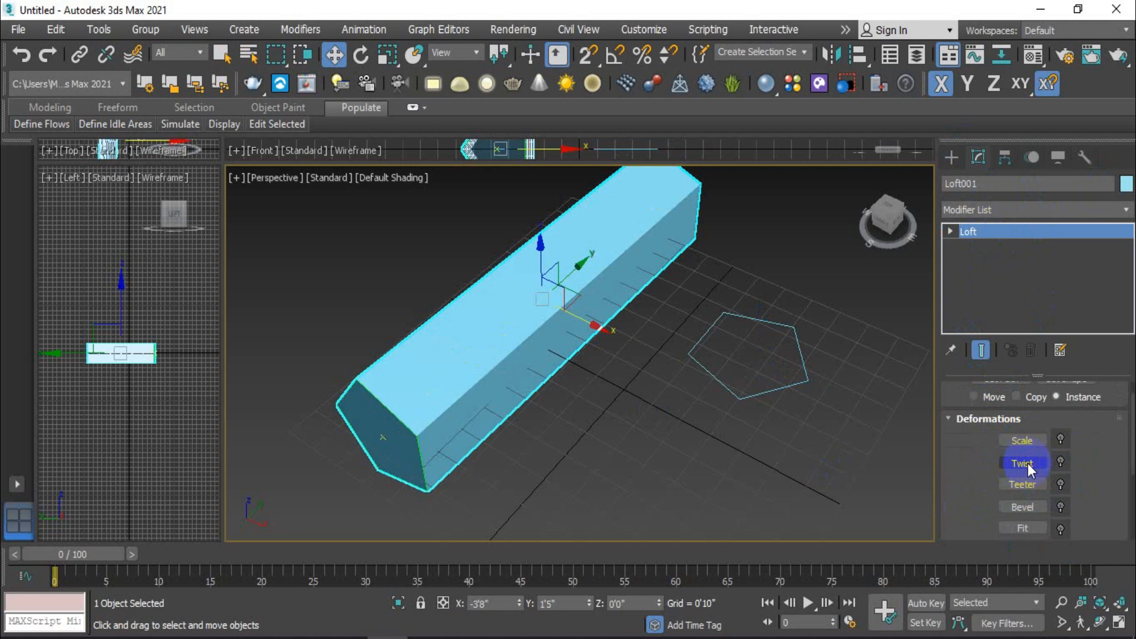
left_click(950, 418)
left_click(949, 416)
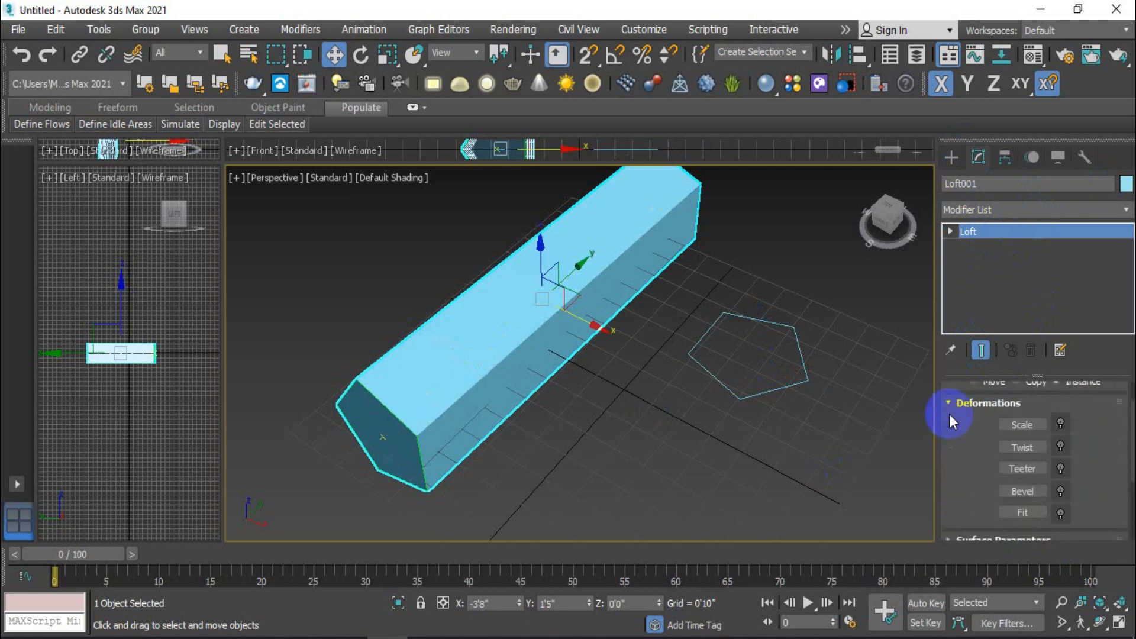
left_click(1028, 448)
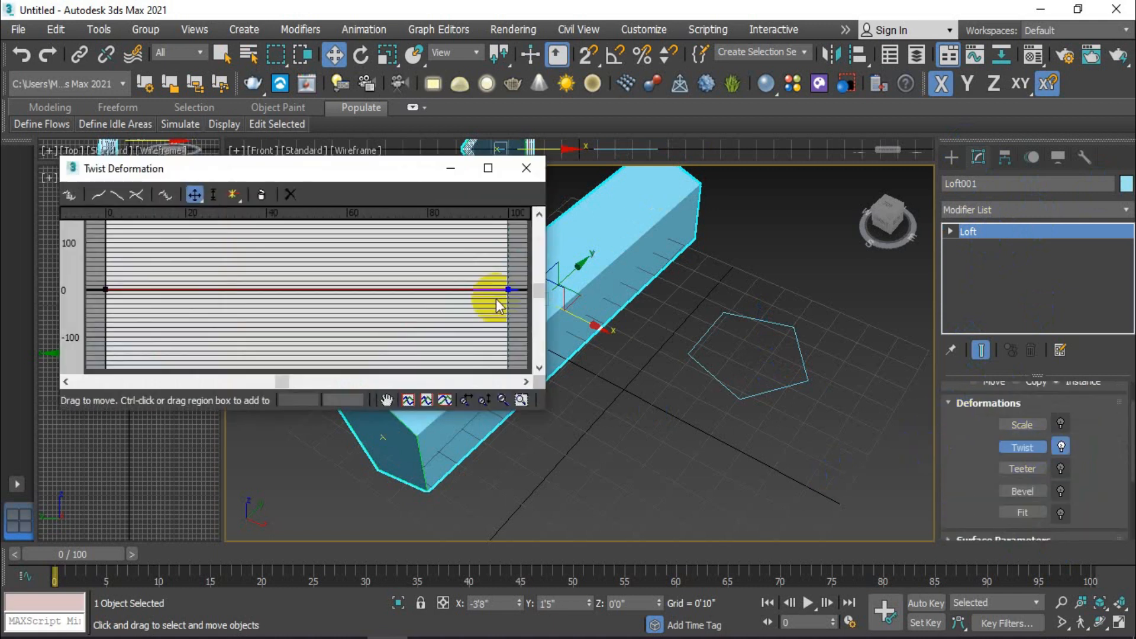
middle_click_drag(672, 406, 815, 455)
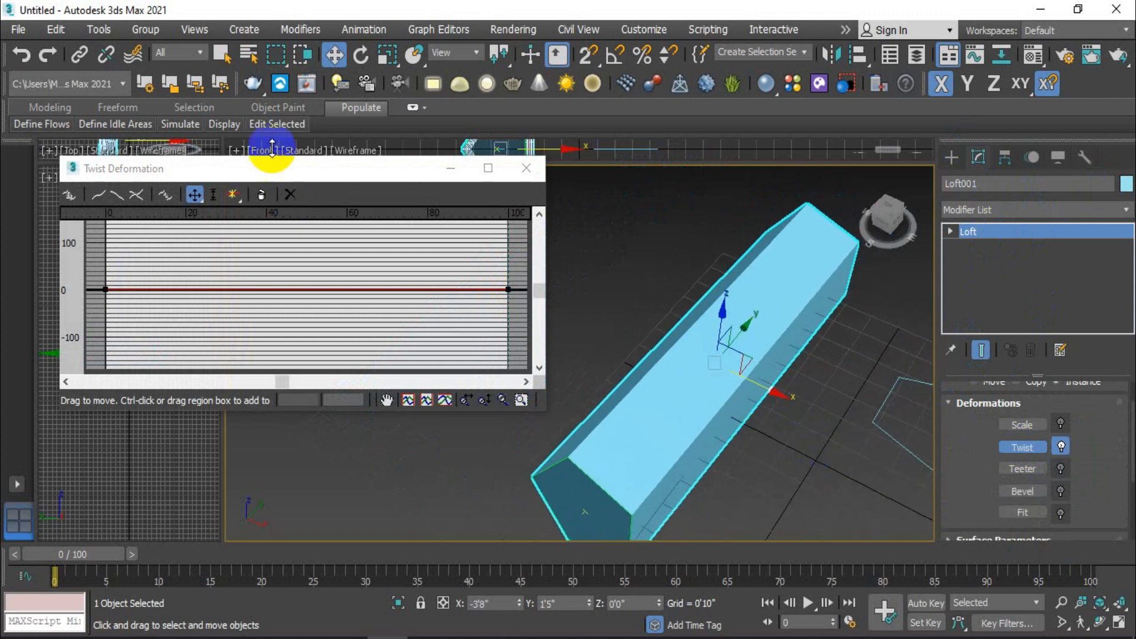
Step: Twist the loft by lowering the curve's start point to about -122 and raising its end point to about 46, then close the graph
left_click_drag(293, 168, 295, 160)
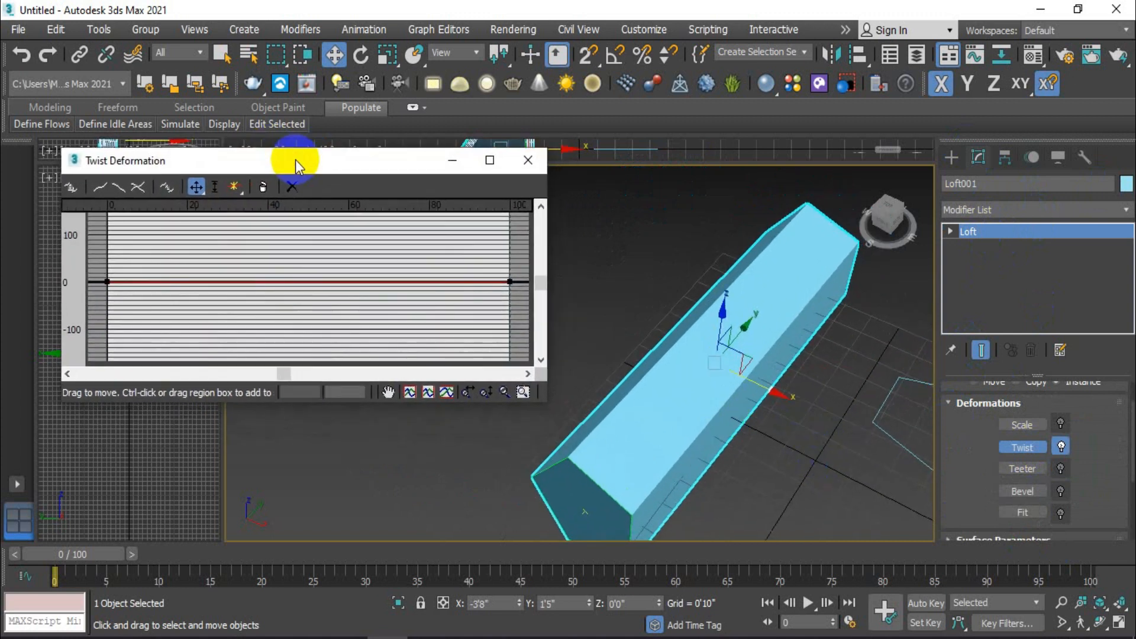
left_click_drag(109, 282, 116, 342)
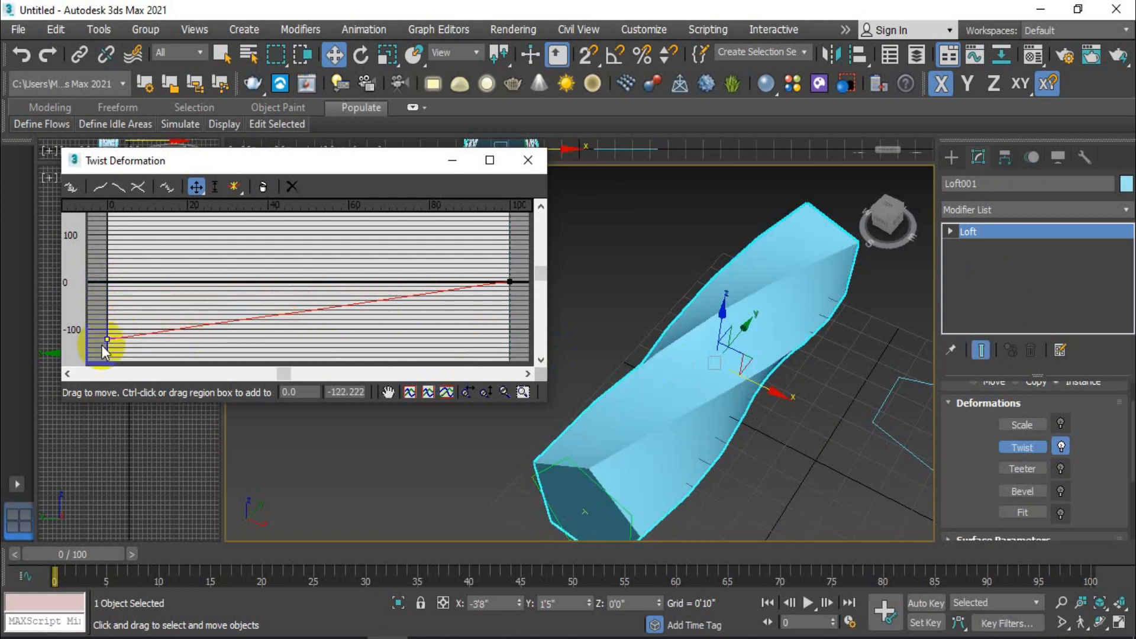
scroll(750, 397, "down", 3)
mouse_move(755, 453)
middle_mouse_down("alt")
mouse_move(807, 371)
mouse_move(824, 287)
mouse_move(744, 465)
middle_mouse_up("alt")
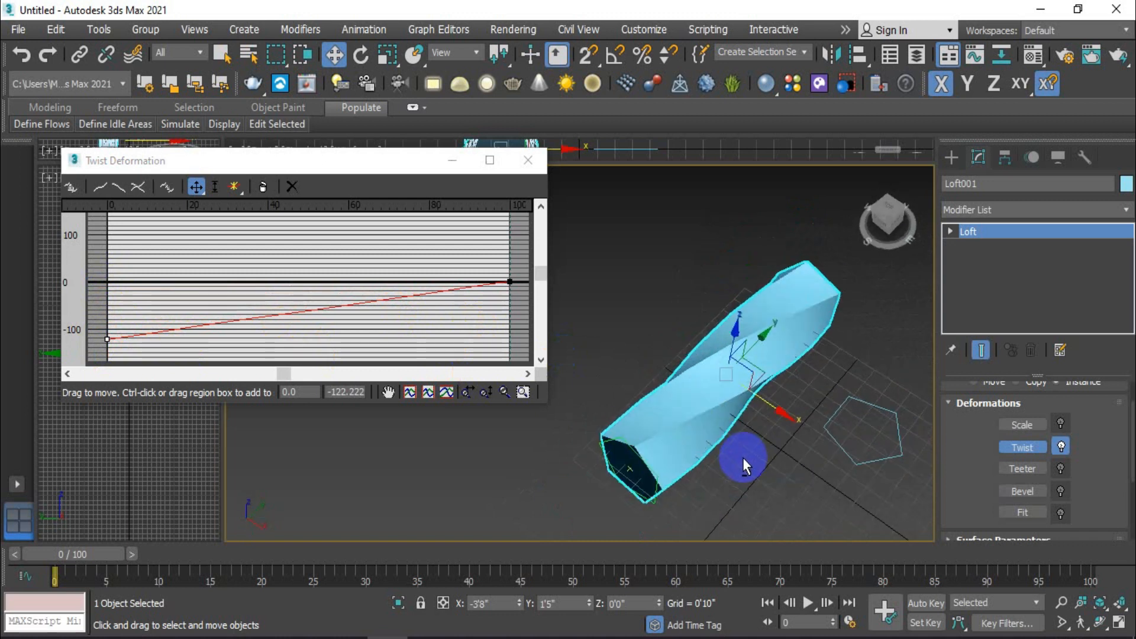
mouse_move(510, 282)
left_mouse_down()
mouse_move(509, 216)
mouse_move(525, 294)
mouse_move(512, 260)
left_mouse_up()
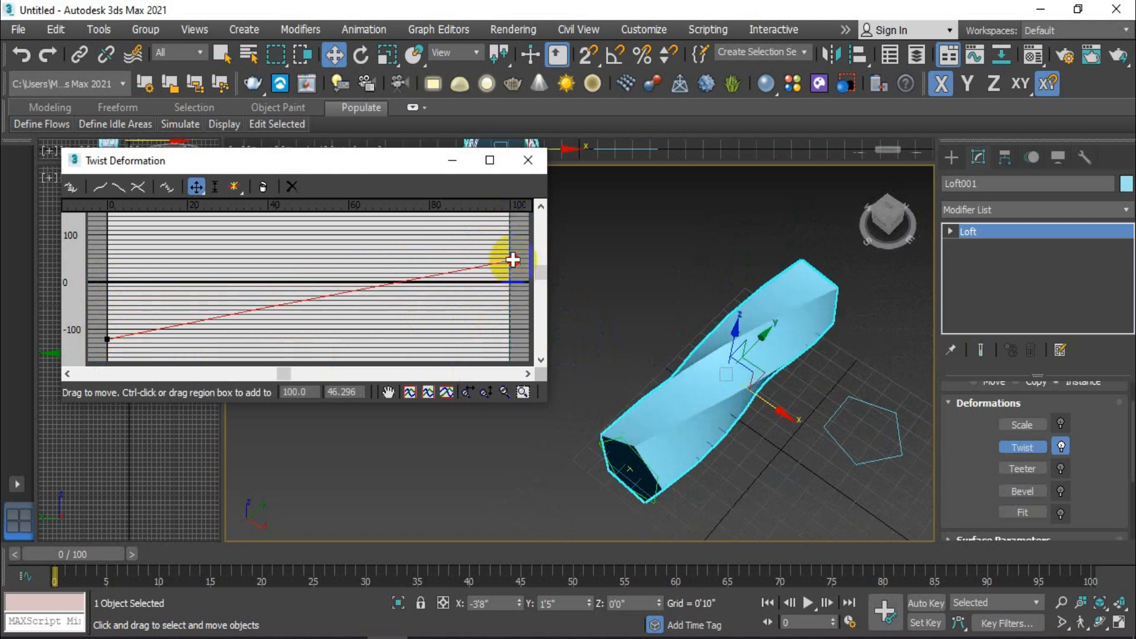
left_click(528, 160)
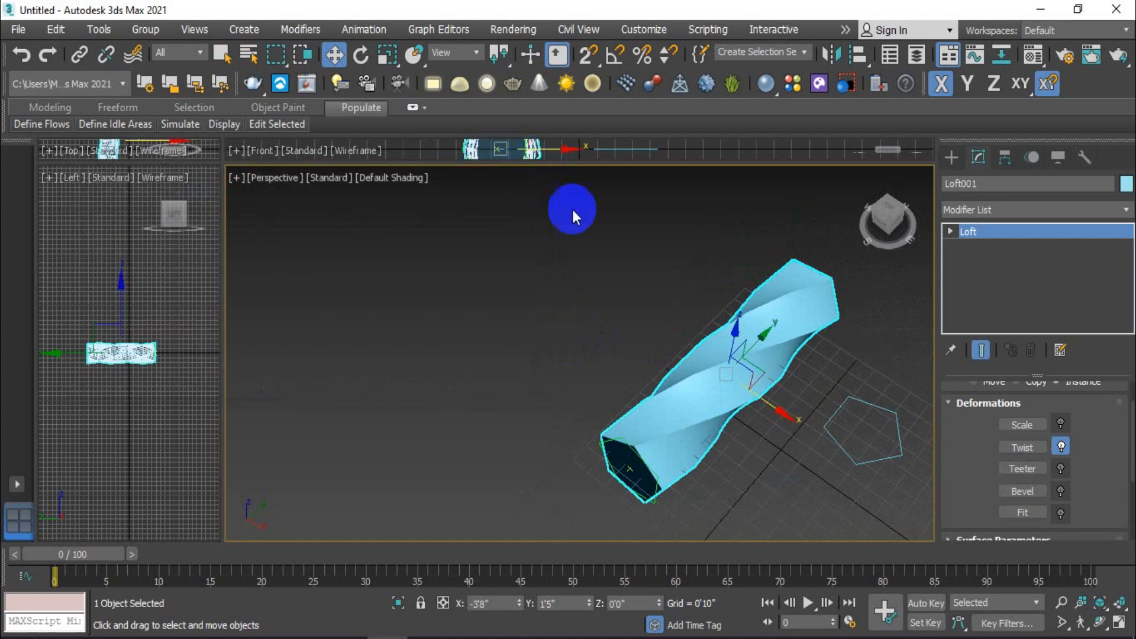
Step: Undo the recent twist edits and disable the Twist deformation on the loft
key("ctrl+z")
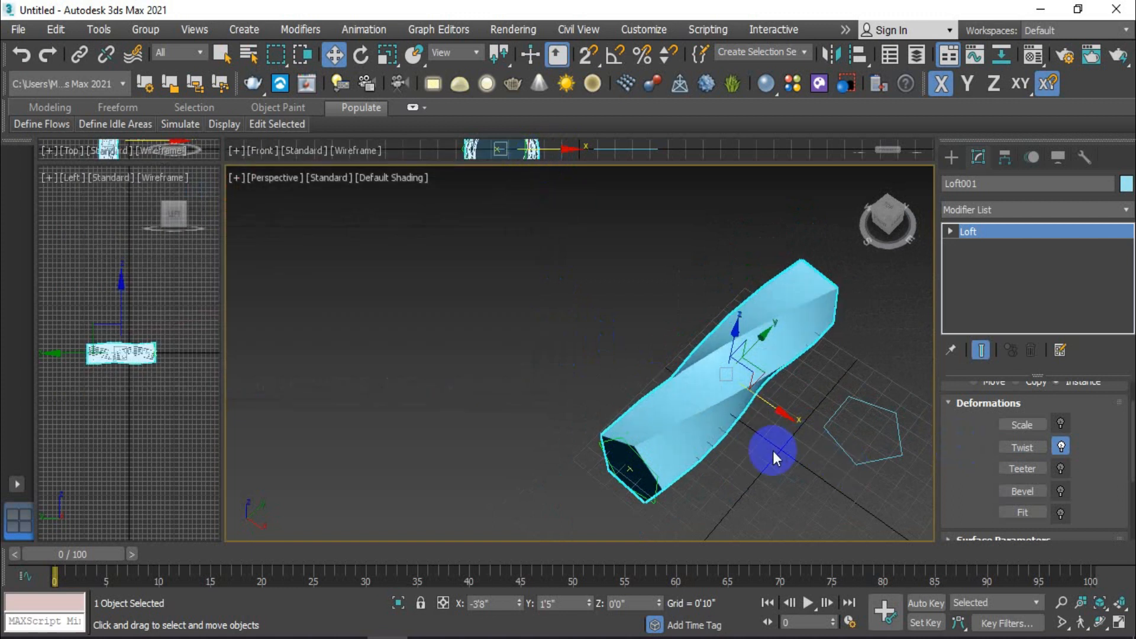
key("ctrl+z")
key("ctrl+z")
key("ctrl+z")
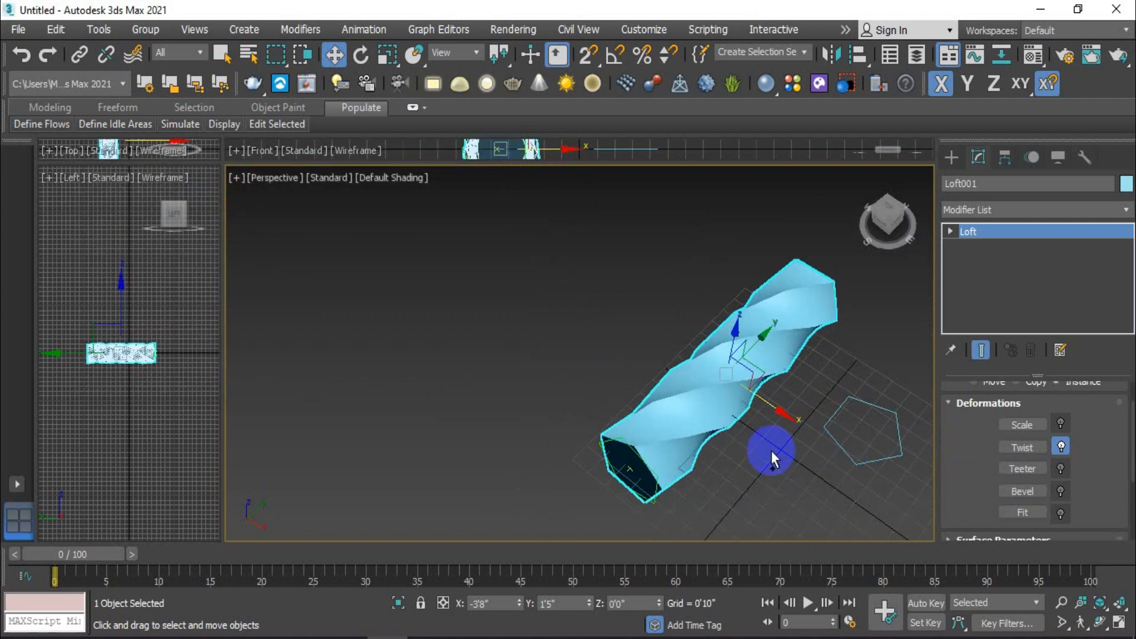
left_click(1061, 449)
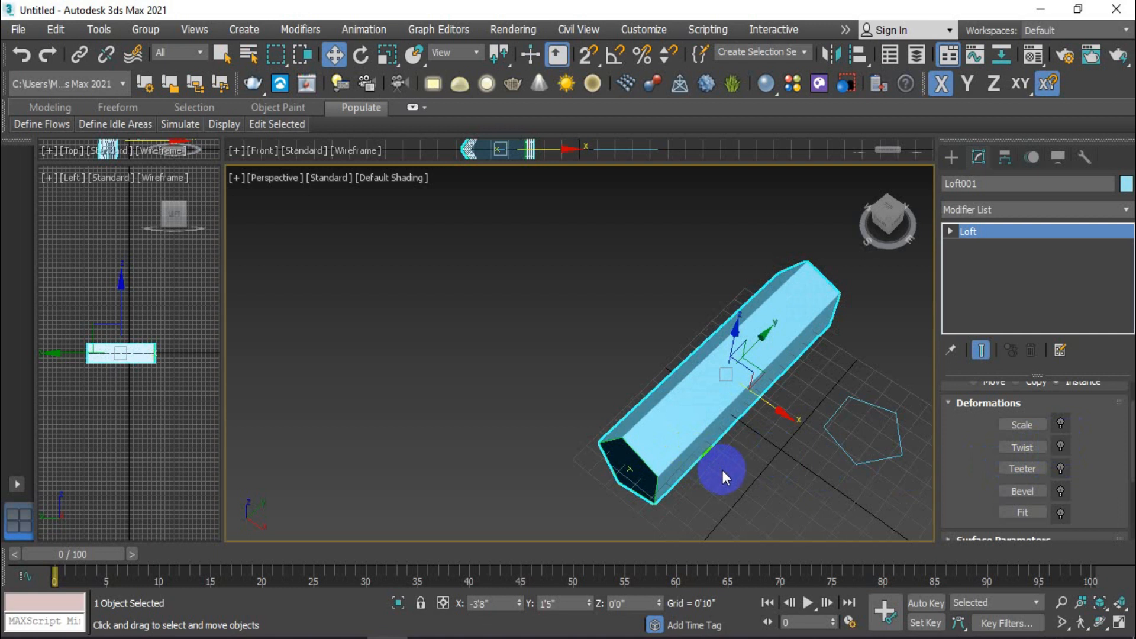
Step: Open the loft's Scale deformation graph and lower the curve's start point to about 37
scroll(705, 456, "up", 3)
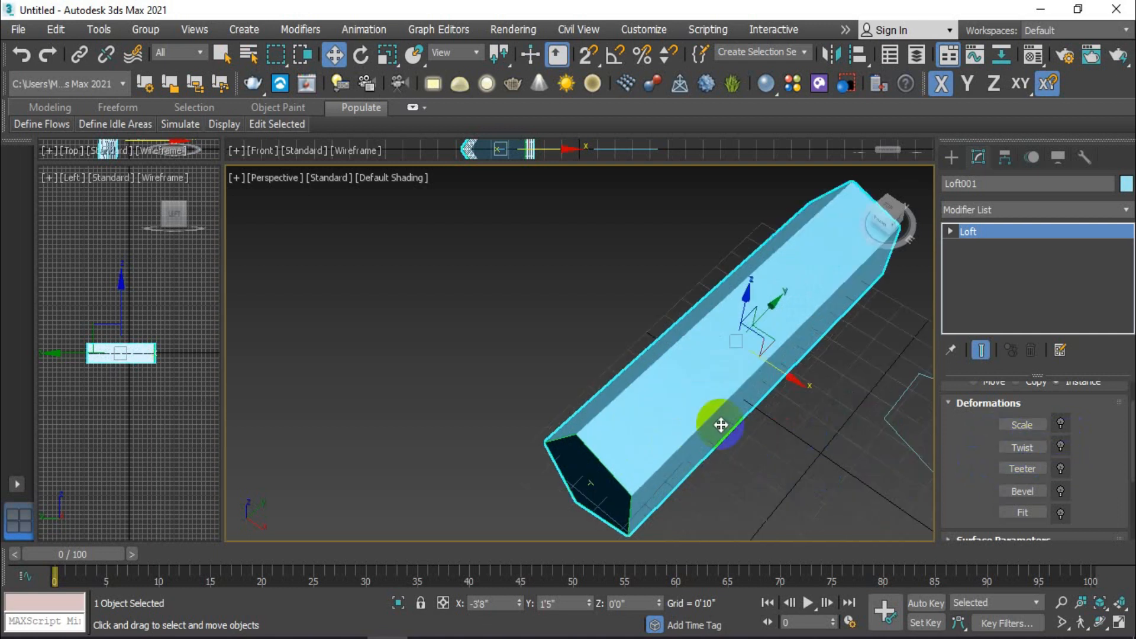
left_click(1033, 429)
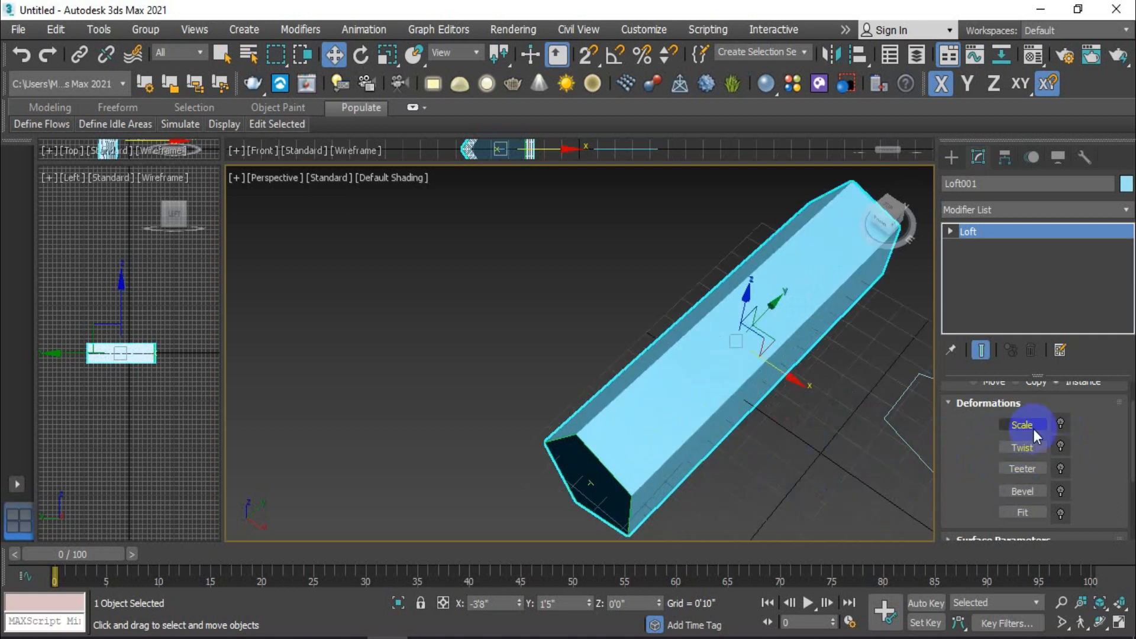
scroll(707, 468, "down", 3)
left_click(1019, 427)
left_click_drag(360, 152, 390, 192)
middle_click_drag(678, 444, 696, 436)
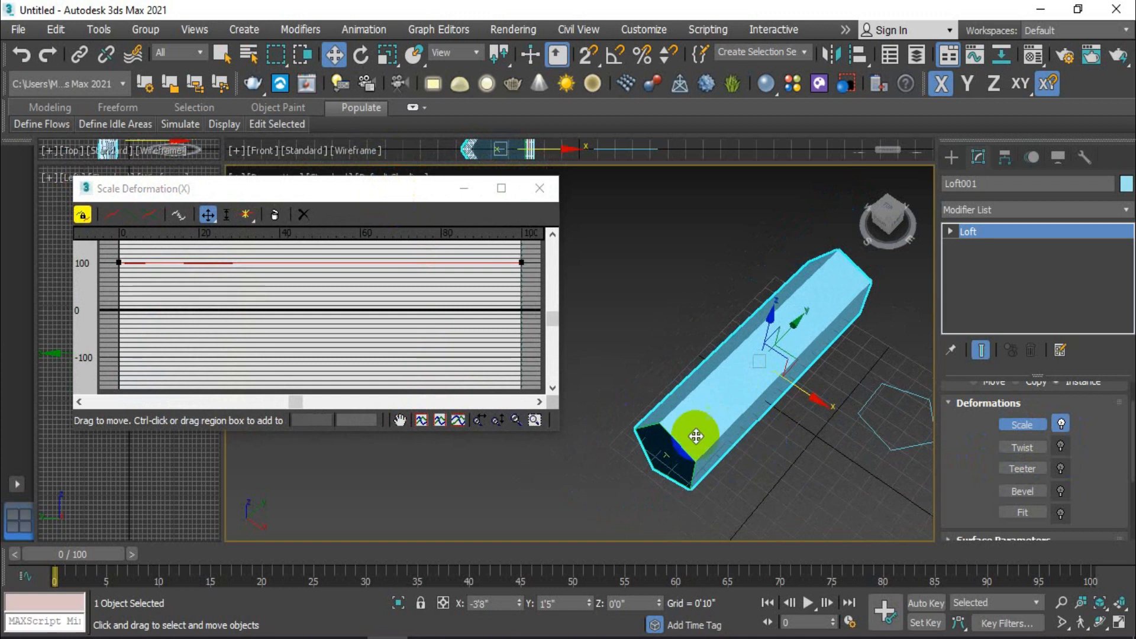
left_click_drag(119, 262, 121, 306)
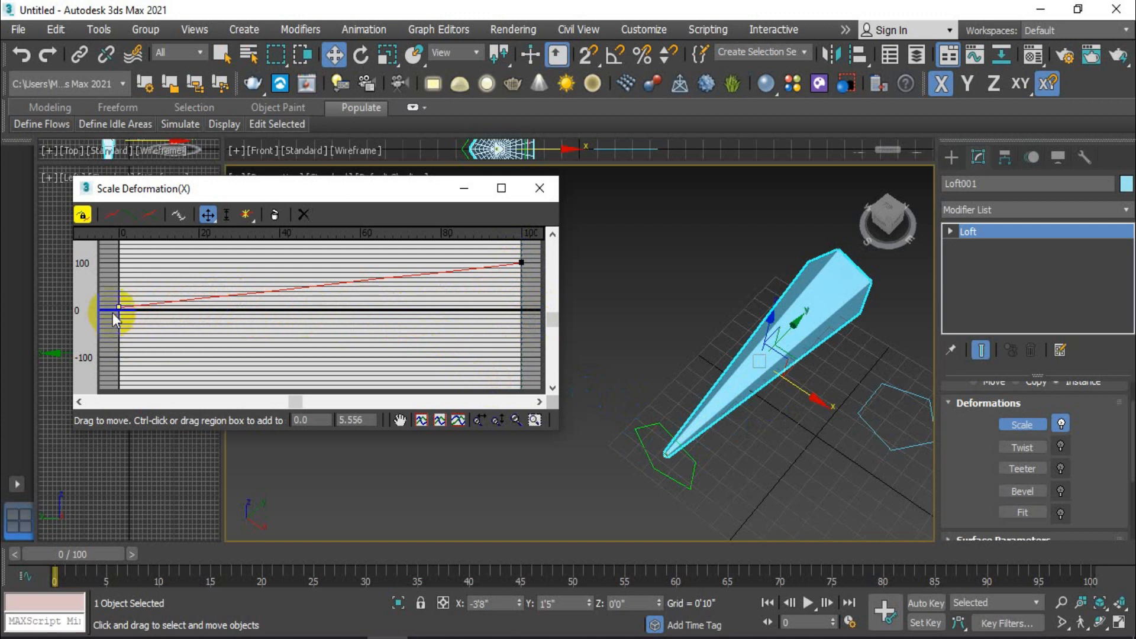
left_click_drag(115, 306, 116, 291)
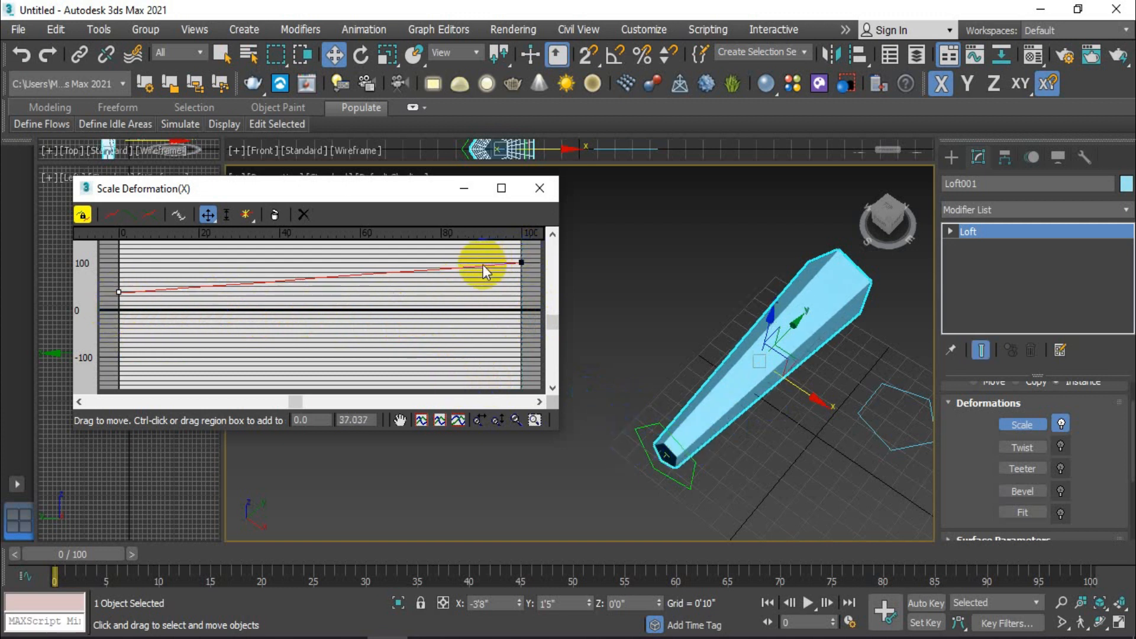
Step: Insert a control point on the scale curve and move it to about position 55, value 109
mouse_move(247, 218)
left_mouse_down()
mouse_move(252, 240)
mouse_move(248, 216)
left_mouse_up()
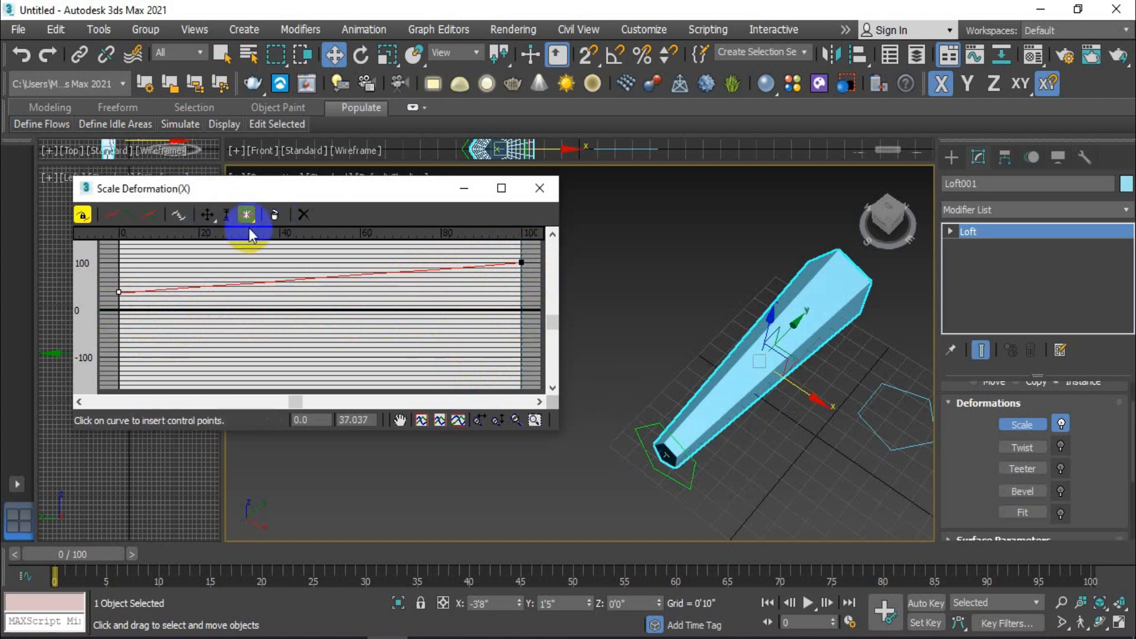
left_click(434, 270)
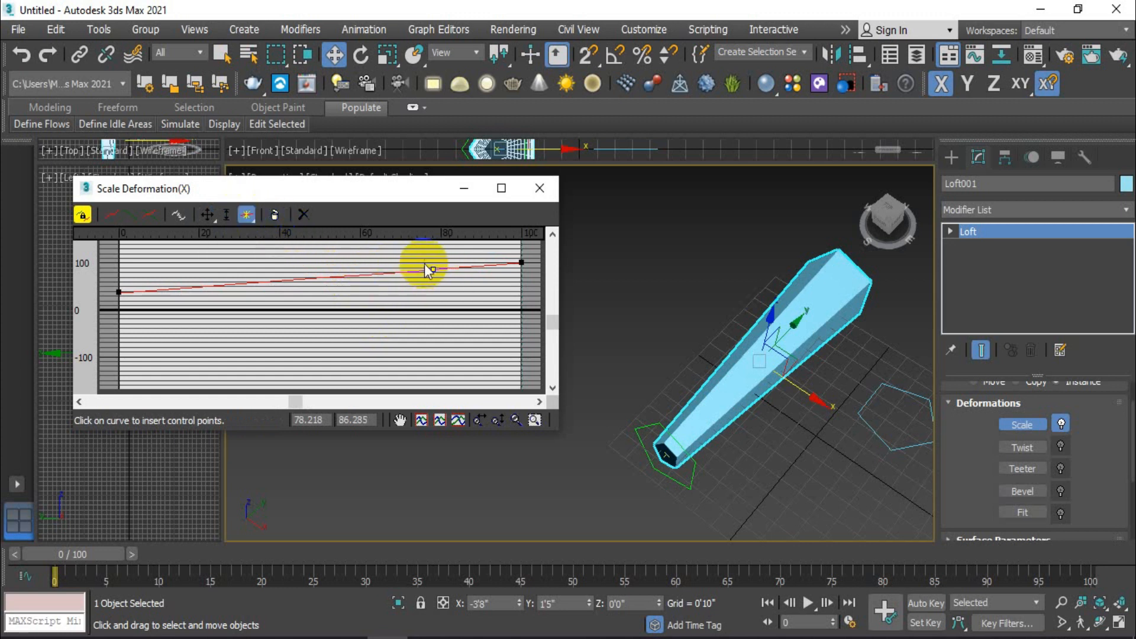
left_click(206, 216)
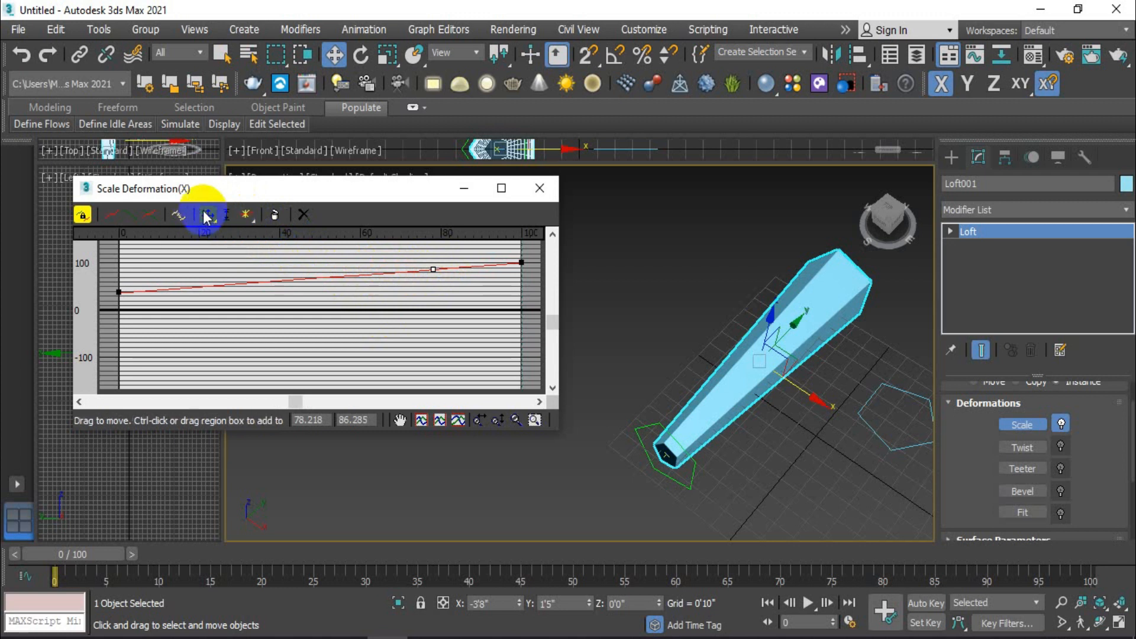
left_click_drag(434, 269, 339, 258)
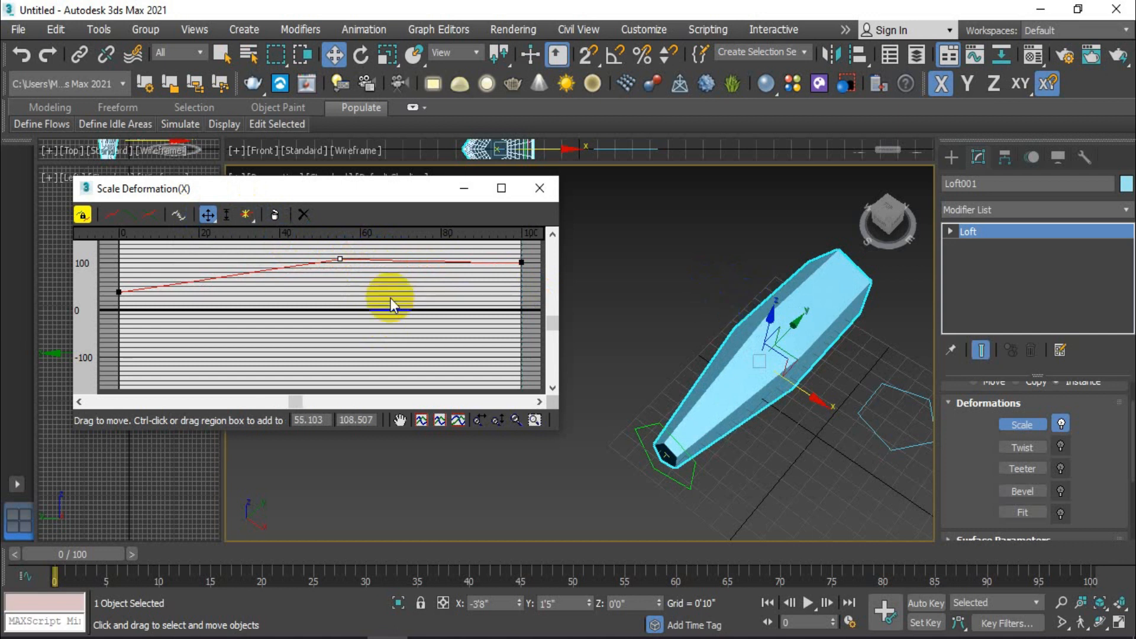
Step: Lower the scale curve's end point to about 24 and shift the middle point to about position 46, value 103
left_click(520, 262)
left_click_drag(519, 262, 516, 298)
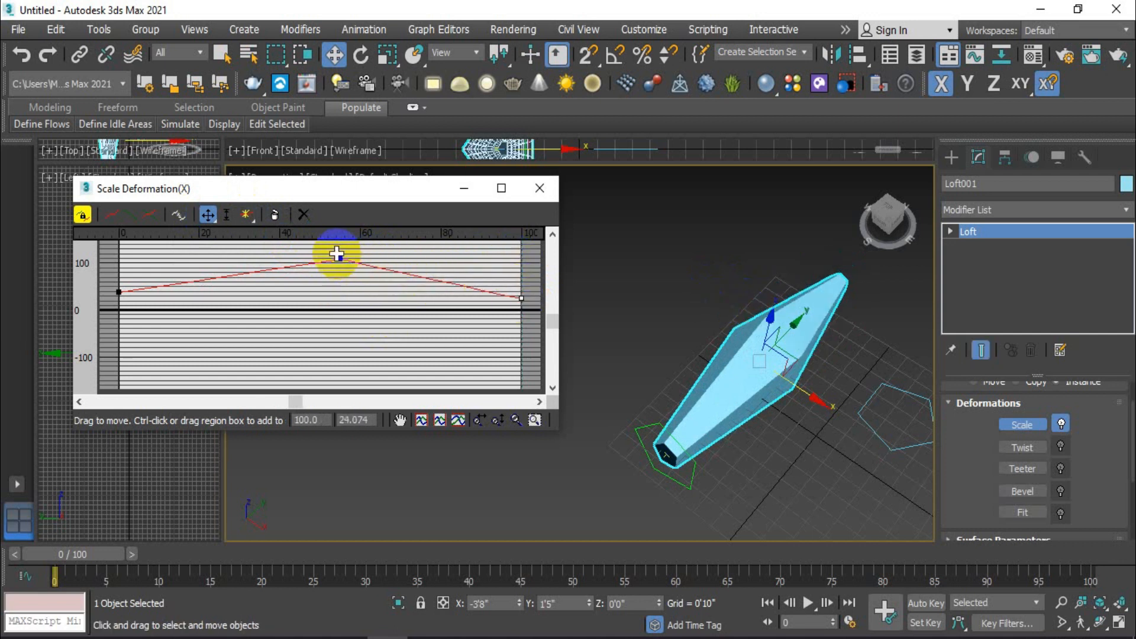
left_click_drag(338, 261, 304, 261)
mouse_move(755, 435)
middle_mouse_down("alt")
mouse_move(785, 456)
mouse_move(743, 418)
mouse_move(753, 363)
mouse_move(918, 431)
mouse_move(778, 437)
mouse_move(779, 385)
mouse_move(885, 428)
mouse_move(833, 410)
mouse_move(712, 436)
mouse_move(836, 401)
mouse_move(807, 388)
mouse_move(619, 430)
mouse_move(626, 418)
mouse_move(720, 419)
mouse_move(733, 431)
mouse_move(684, 342)
mouse_move(748, 424)
middle_mouse_up("alt")
scroll(769, 382, "up", 4)
middle_click_drag(655, 464, 684, 445)
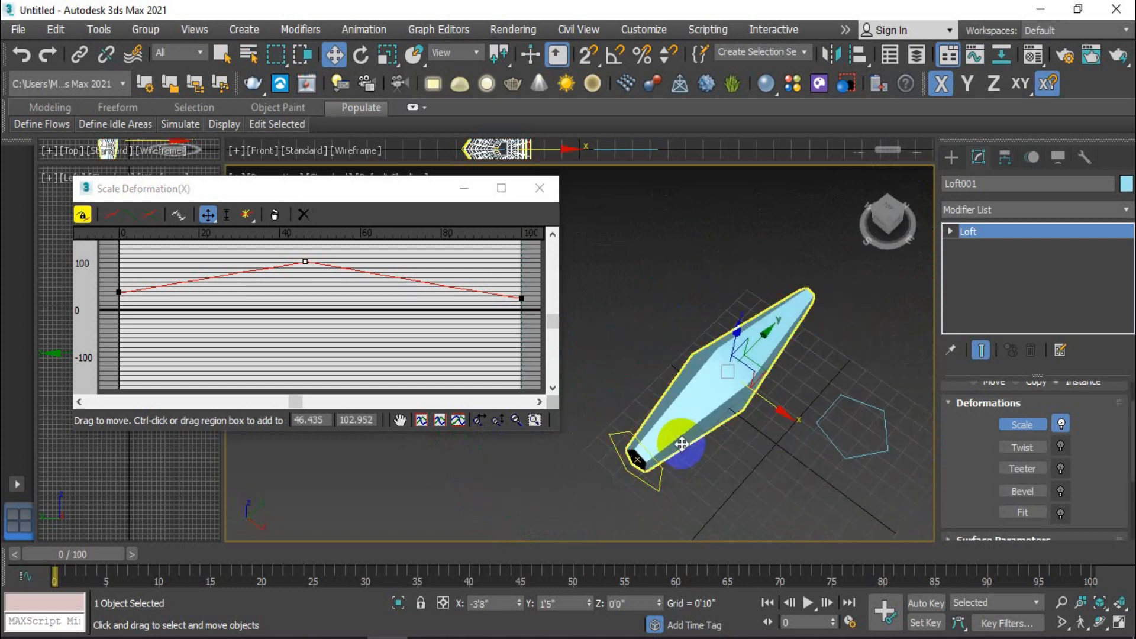
left_click(681, 443)
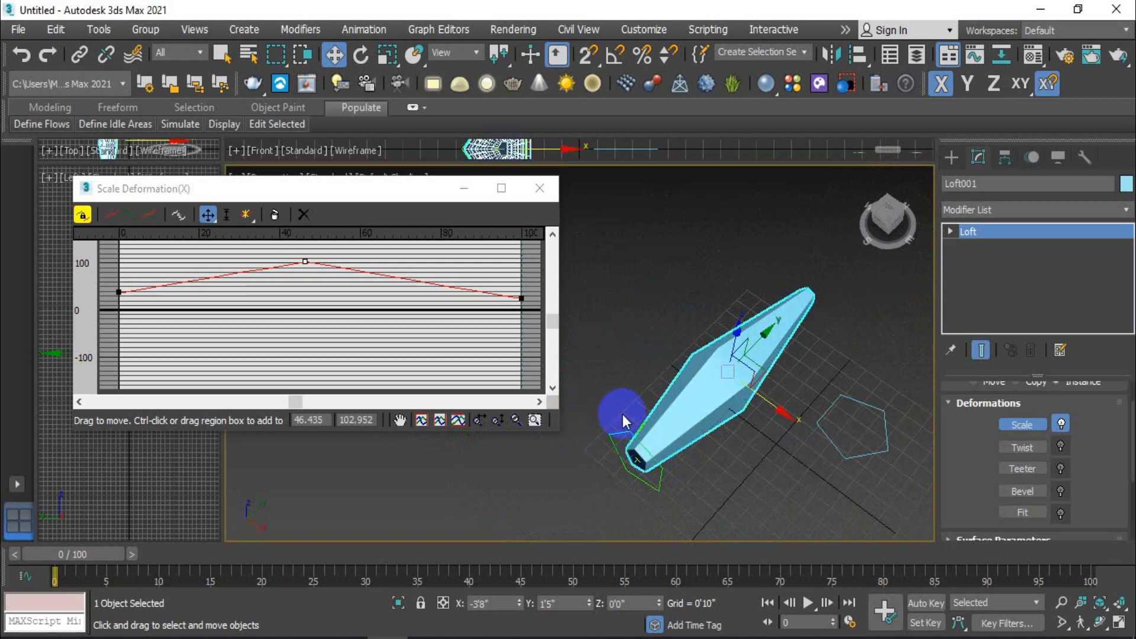
Step: Move the middle scale point to about position 73, convert it to Bezier-Smooth and lengthen its tangent handles
left_click_drag(305, 259, 411, 259)
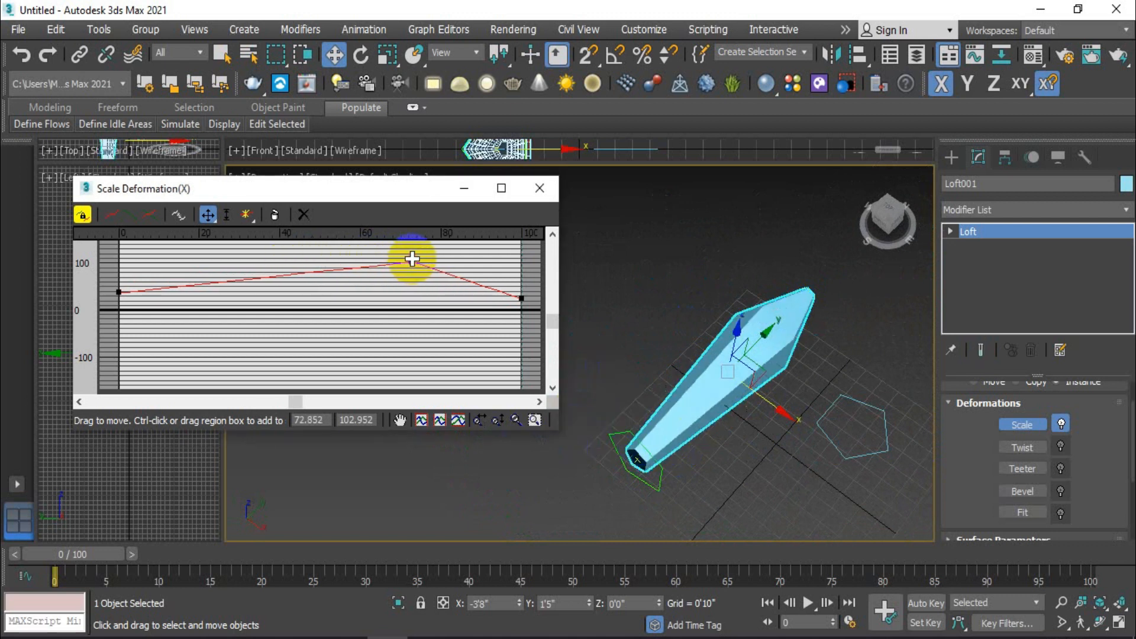
right_click(411, 262)
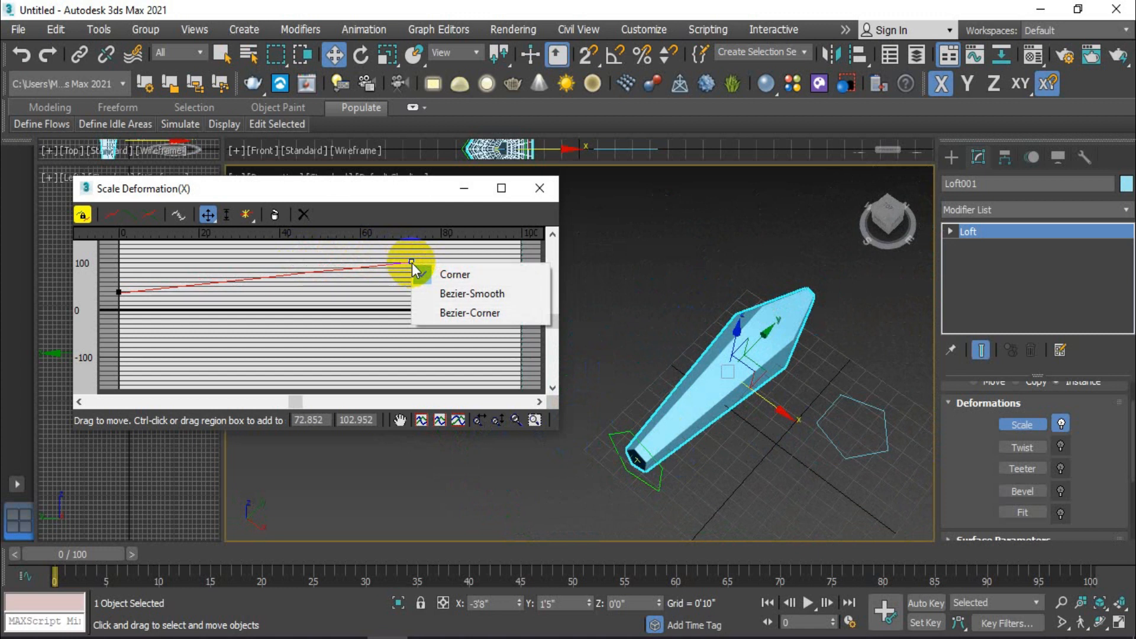
left_click(509, 294)
left_click_drag(465, 261, 501, 262)
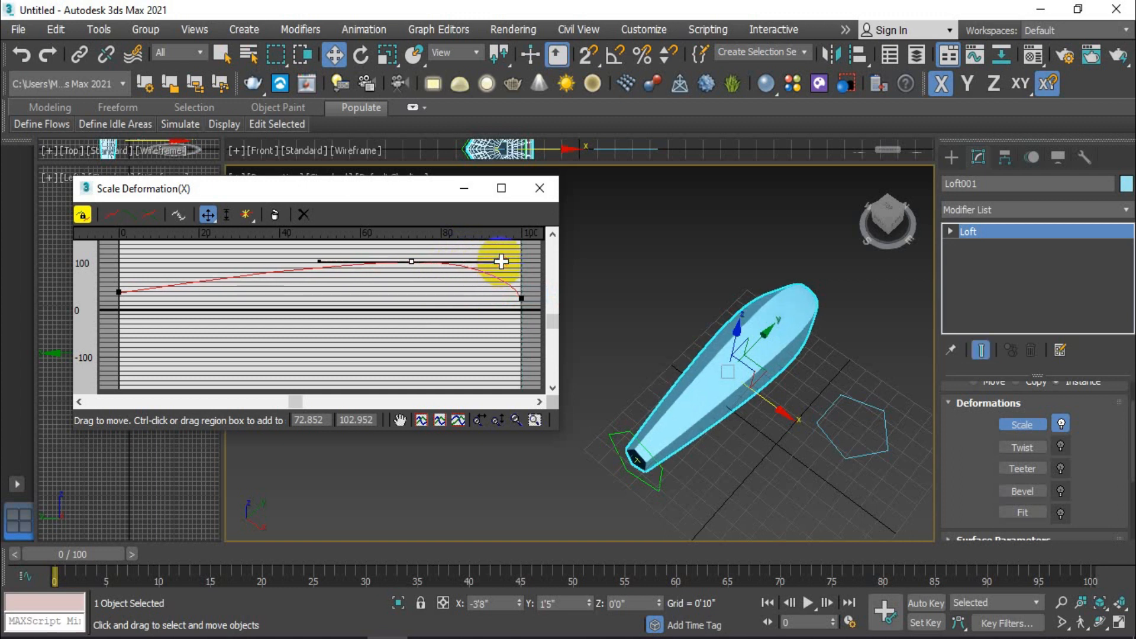
Step: Insert another control point at about position 18 on the scale curve and convert it to Bezier-Corner
left_click(246, 214)
left_click(190, 283)
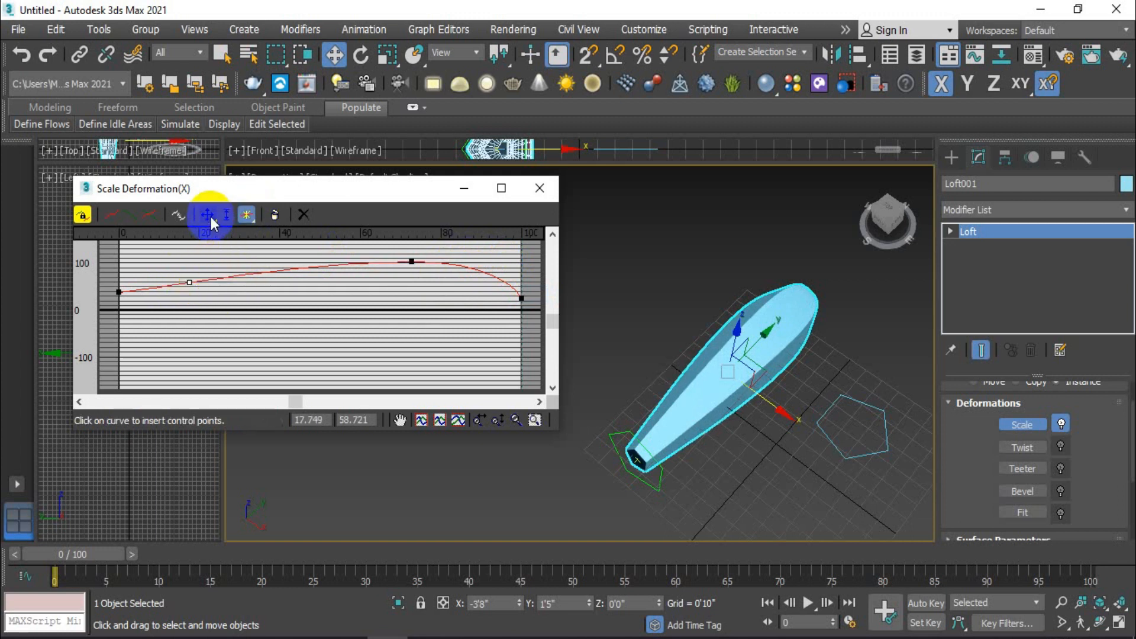
left_click(207, 215)
left_click(191, 286)
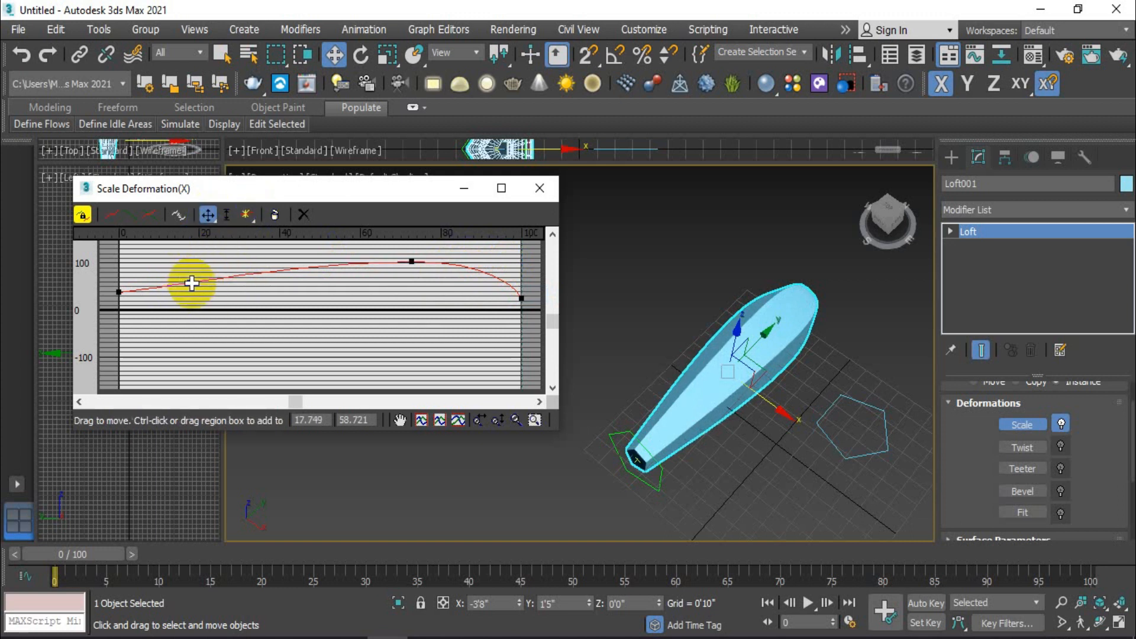
right_click(190, 282)
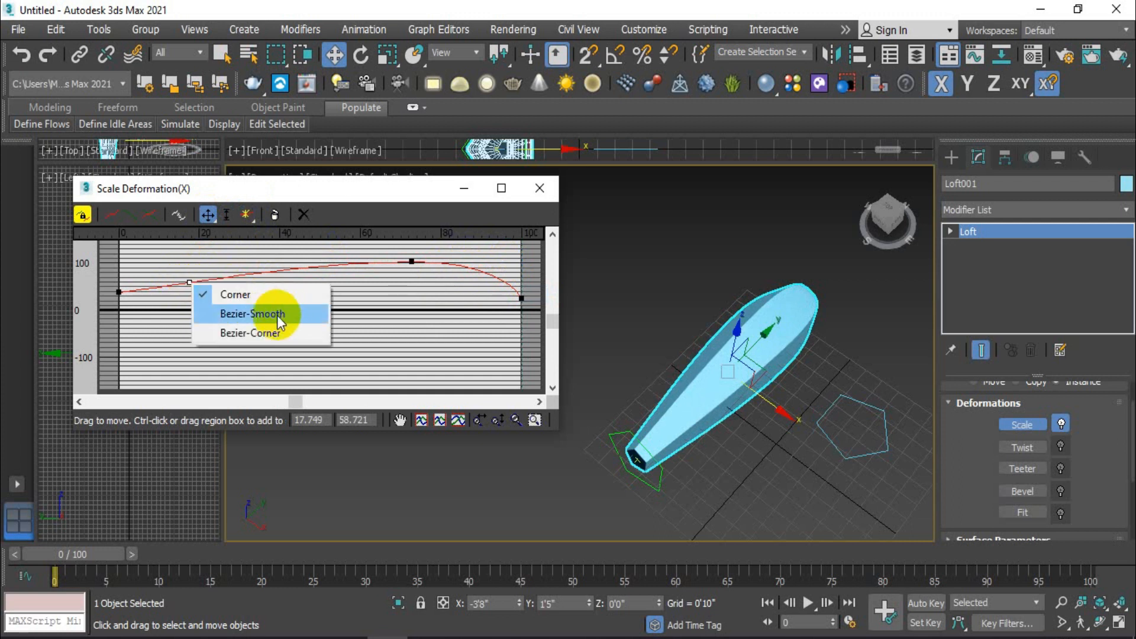
left_click(268, 334)
Step: Move the Bezier-Corner point to about position 13, value 90, and the Bezier-Smooth point to about position 77, value 79
left_click_drag(188, 280, 279, 264)
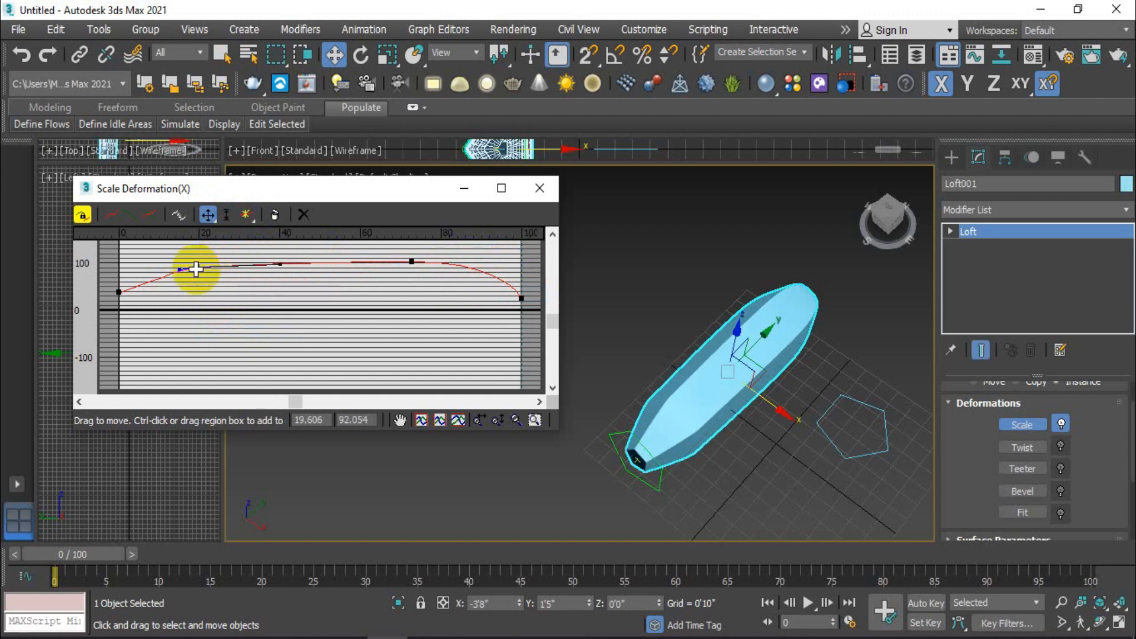
left_click_drag(199, 265, 175, 266)
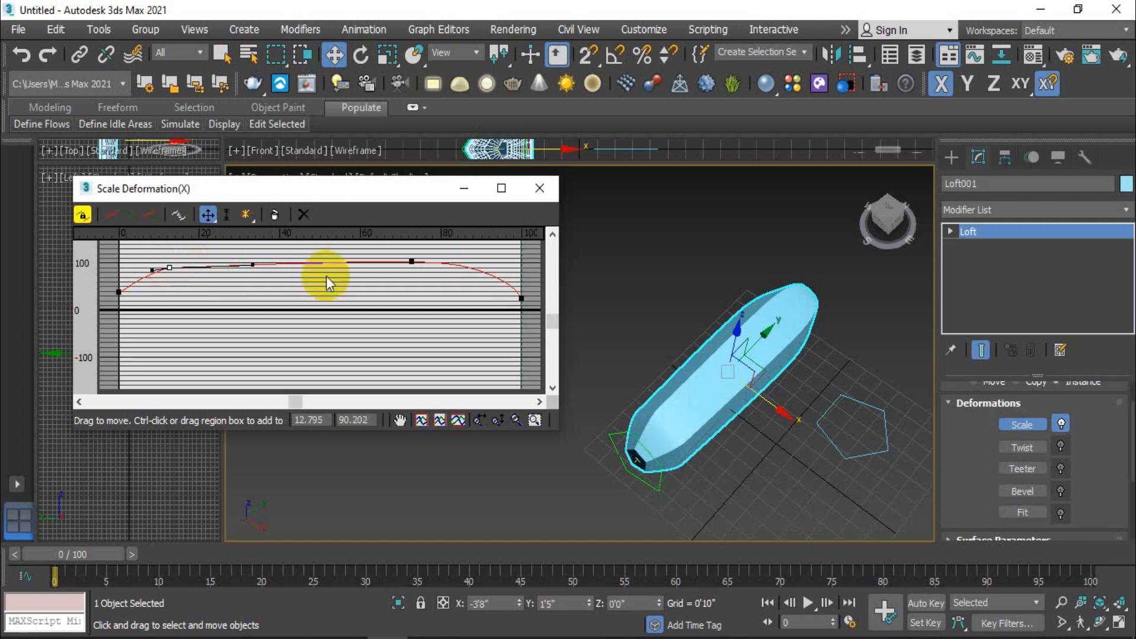
left_click(412, 261)
left_click_drag(412, 260, 452, 274)
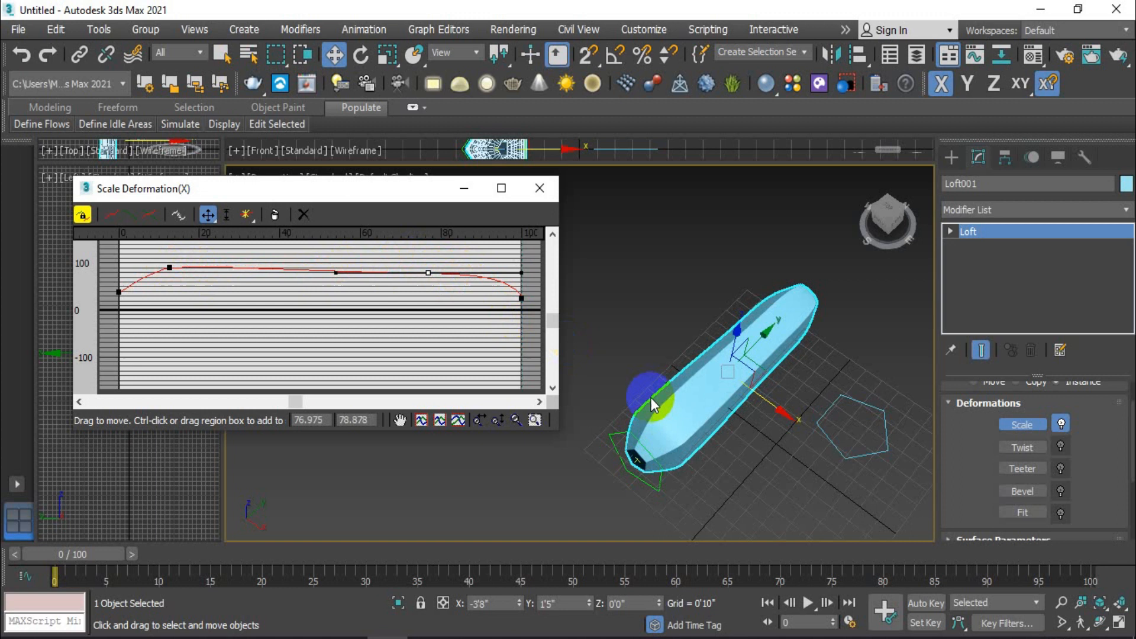
Step: Scale the loft object along its Y axis to about 59 percent, shortening it lengthwise
left_click(372, 56)
left_click(387, 55)
mouse_move(695, 384)
left_mouse_down()
mouse_move(672, 414)
mouse_move(690, 388)
left_mouse_up()
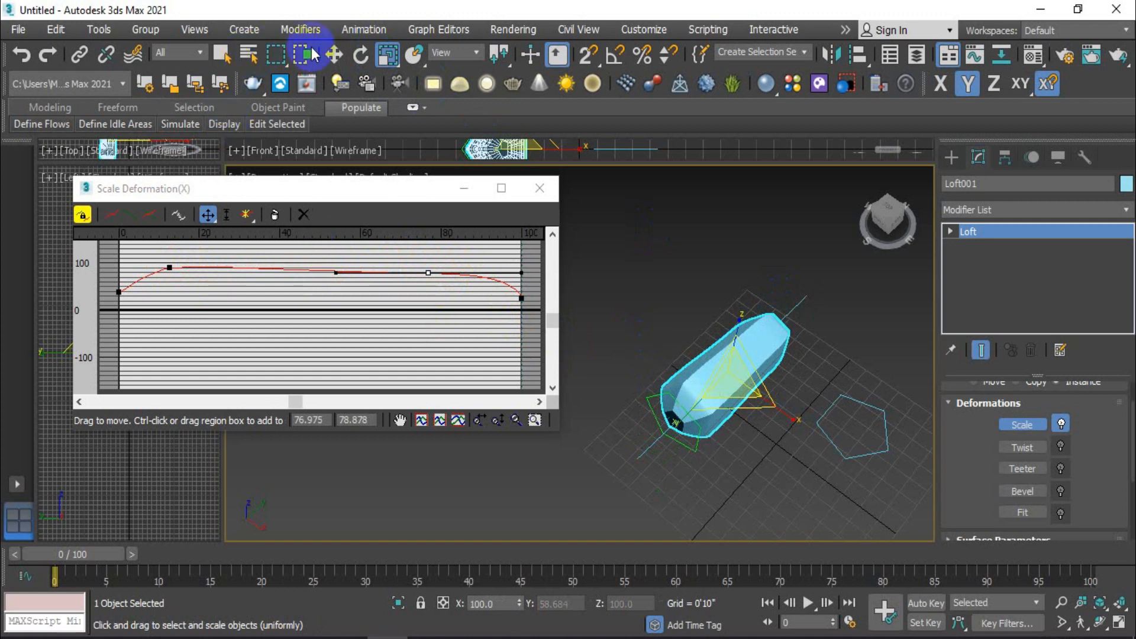
left_click(334, 54)
Step: Raise the Bezier-Smooth point to about 99, and move the Bezier-Corner point to about position 34, value 72, with its start-side handle extended
left_click_drag(426, 273, 426, 263)
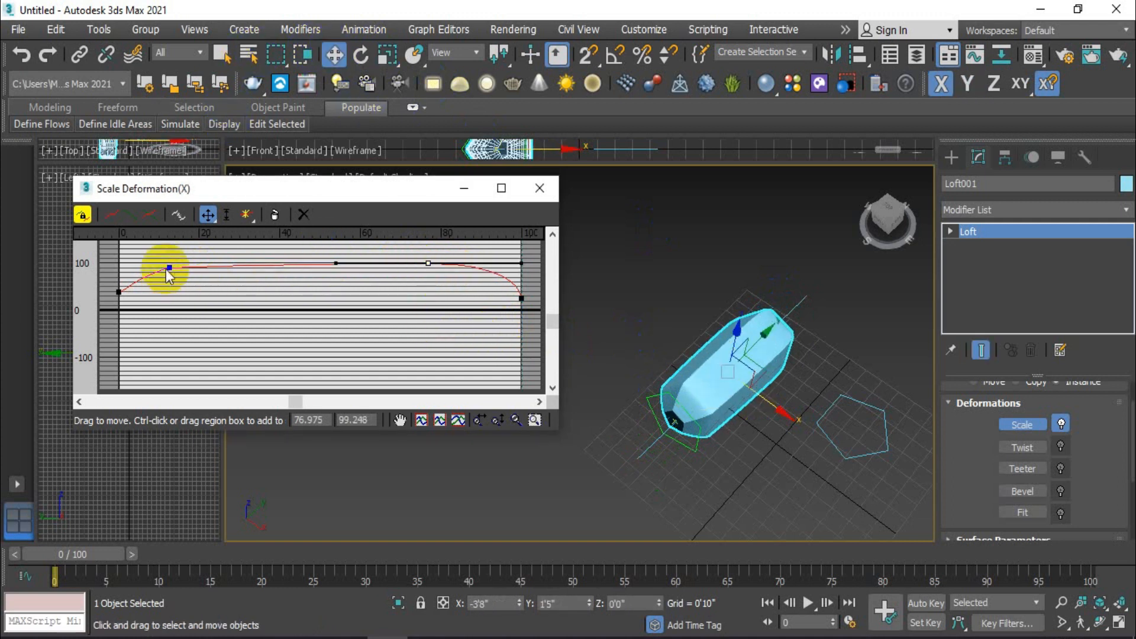
left_click_drag(169, 265, 223, 273)
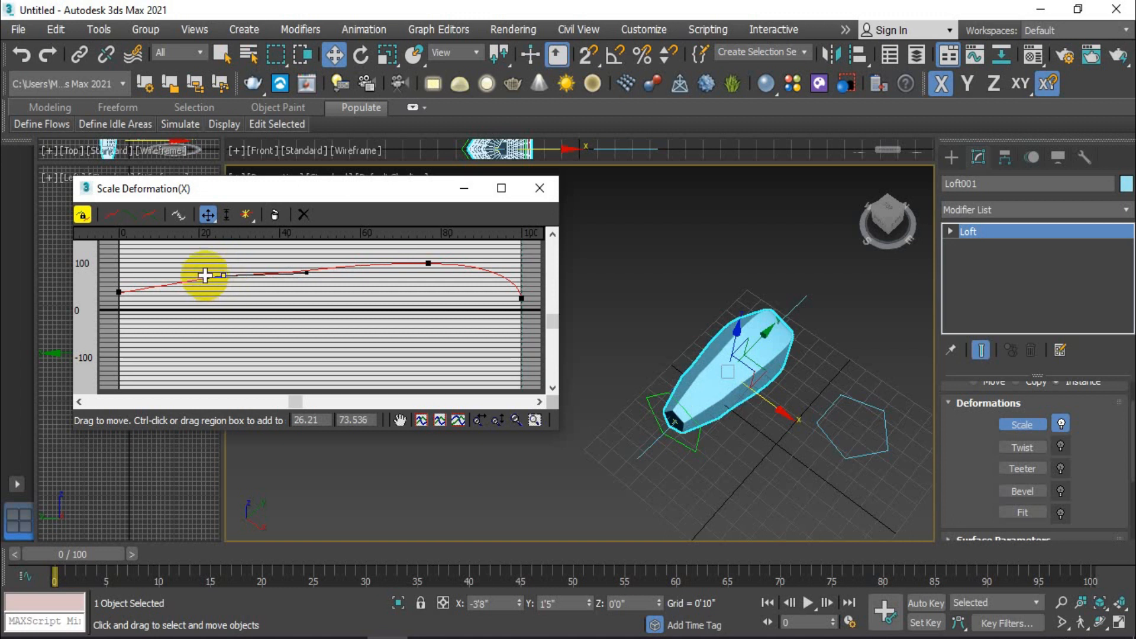
left_click_drag(200, 275, 147, 271)
left_click_drag(223, 275, 254, 277)
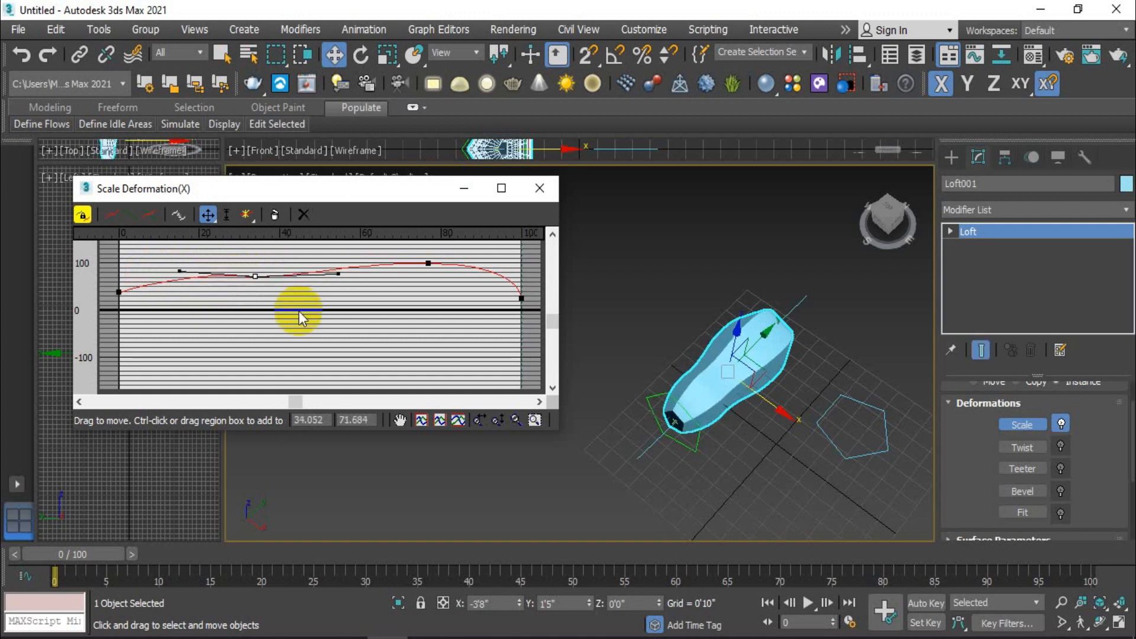
Step: Rotate the vase-like loft so that it stands upright with its narrow end up
left_click(763, 478)
middle_click_drag(765, 474, 627, 450, "alt")
scroll(578, 455, "up", 5)
left_click(578, 446)
left_click(1030, 470)
middle_click_drag(655, 360, 759, 409, "alt")
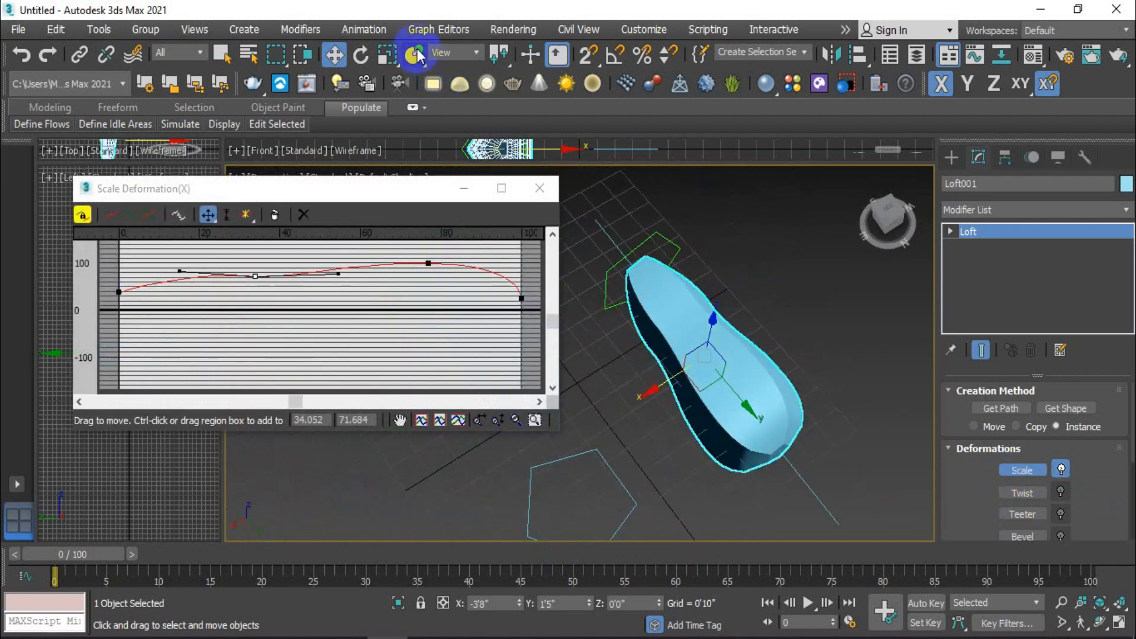
left_click(360, 54)
middle_click_drag(709, 320, 781, 375, "alt")
left_click_drag(737, 336, 708, 198)
Step: Move the upright loft up along the Z axis to about 3'10"
left_click(335, 54)
scroll(743, 327, "down", 3)
middle_click_drag(743, 328, 728, 294)
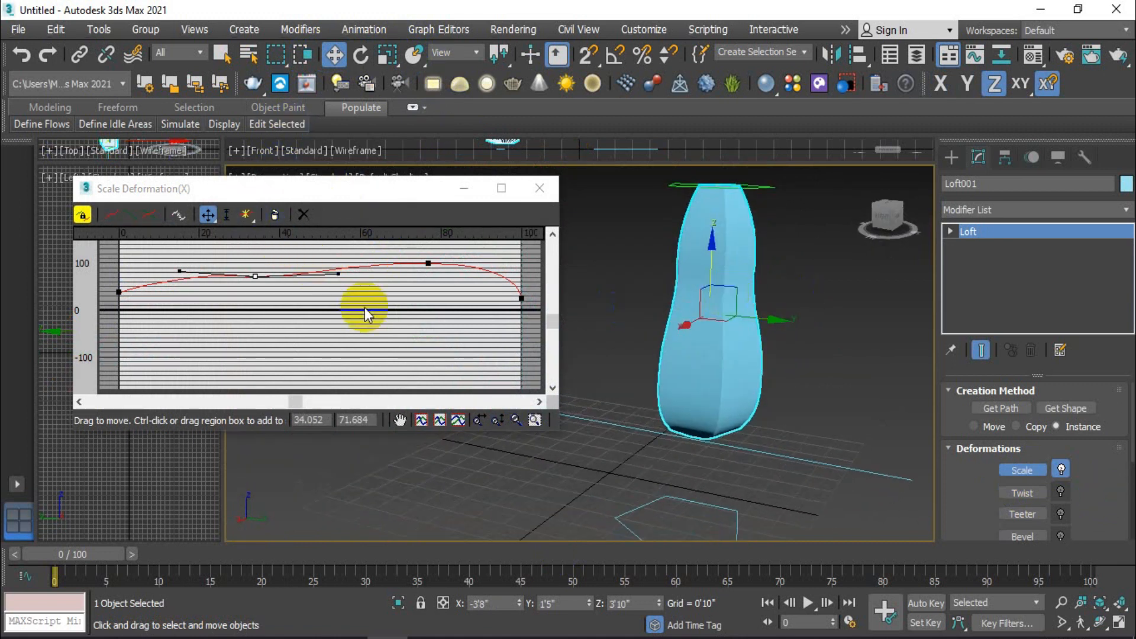
Step: Move the Bezier-Corner point slightly up and toward the curve's start, and lower the start point to about 18.5
left_click(255, 277)
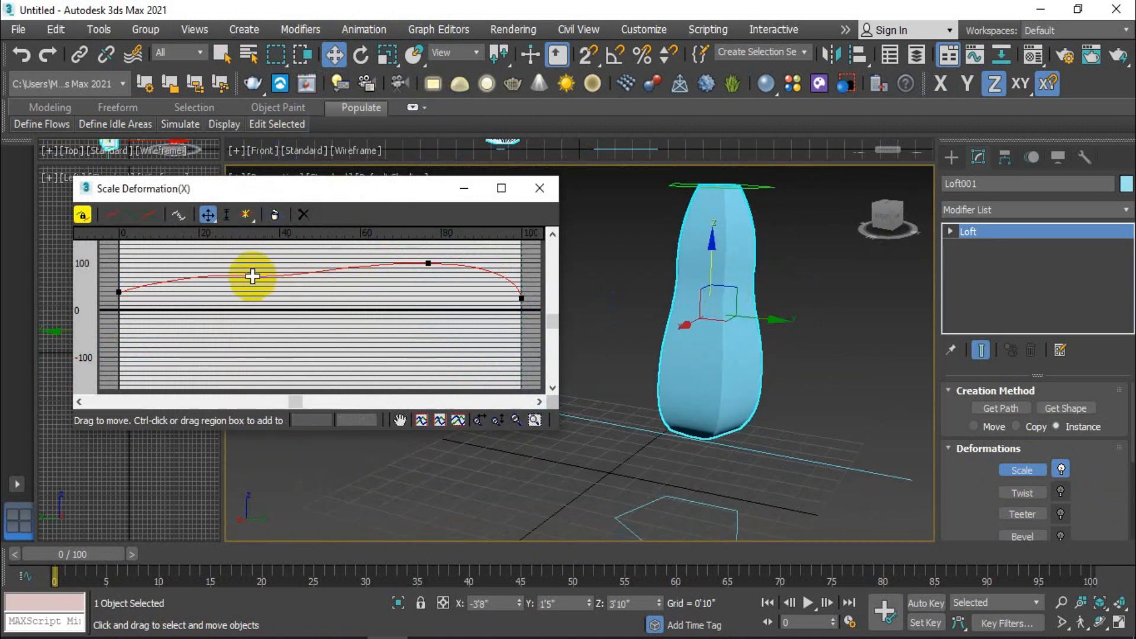
left_click_drag(252, 274, 243, 270)
left_click(122, 294)
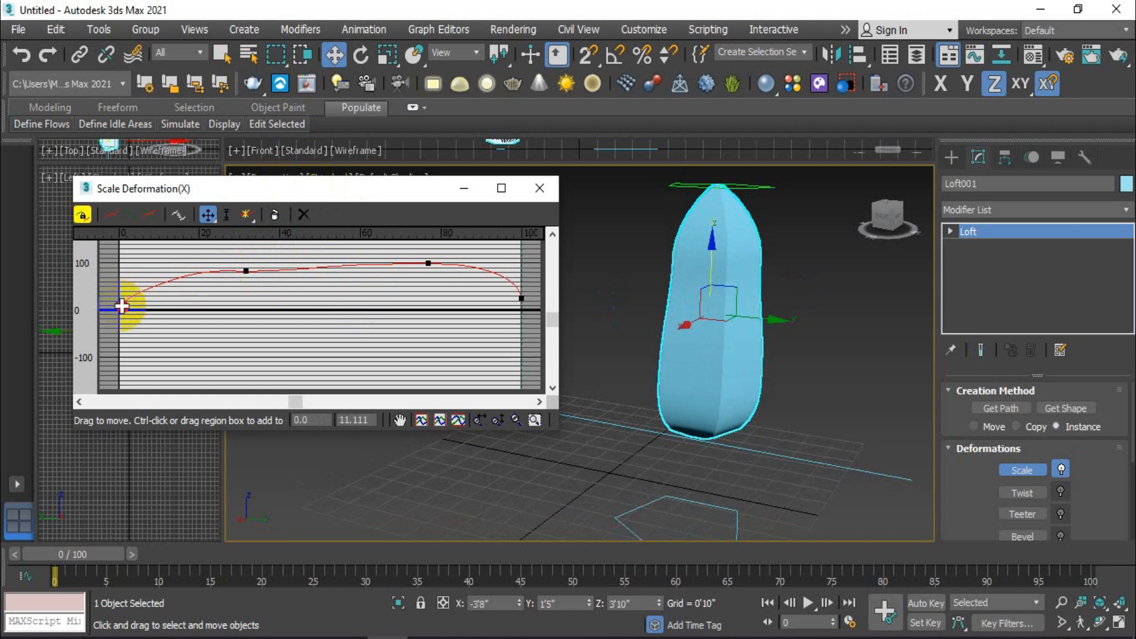
left_click(302, 299)
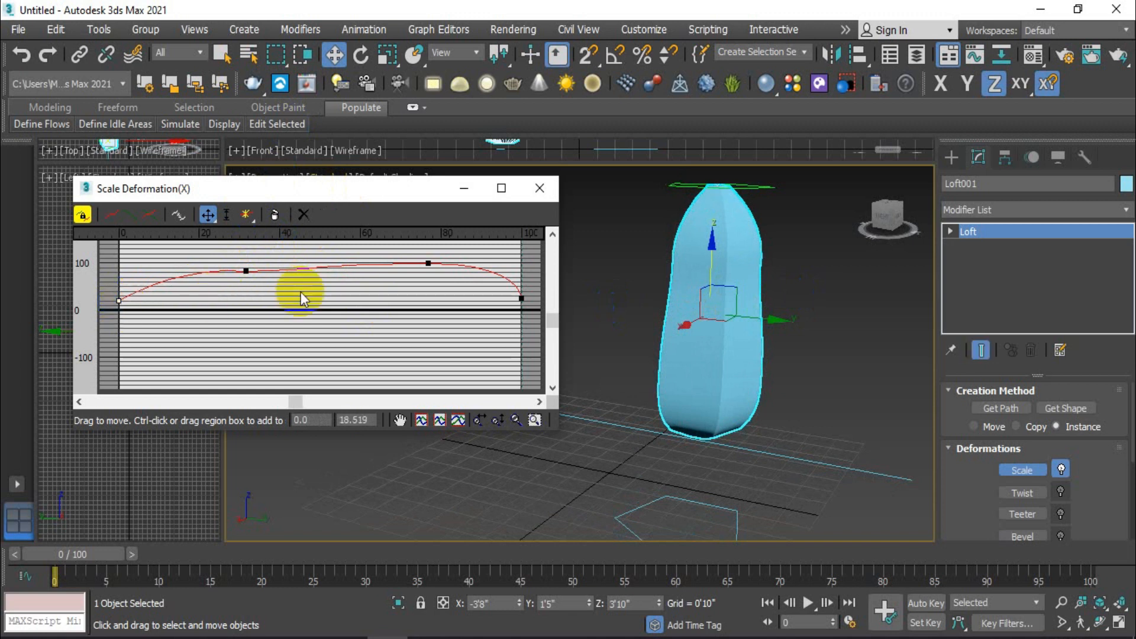
Step: Move the Bezier-Smooth point to about position 69, value 97, and raise the Bezier-Corner point slightly
left_click_drag(429, 261, 401, 261)
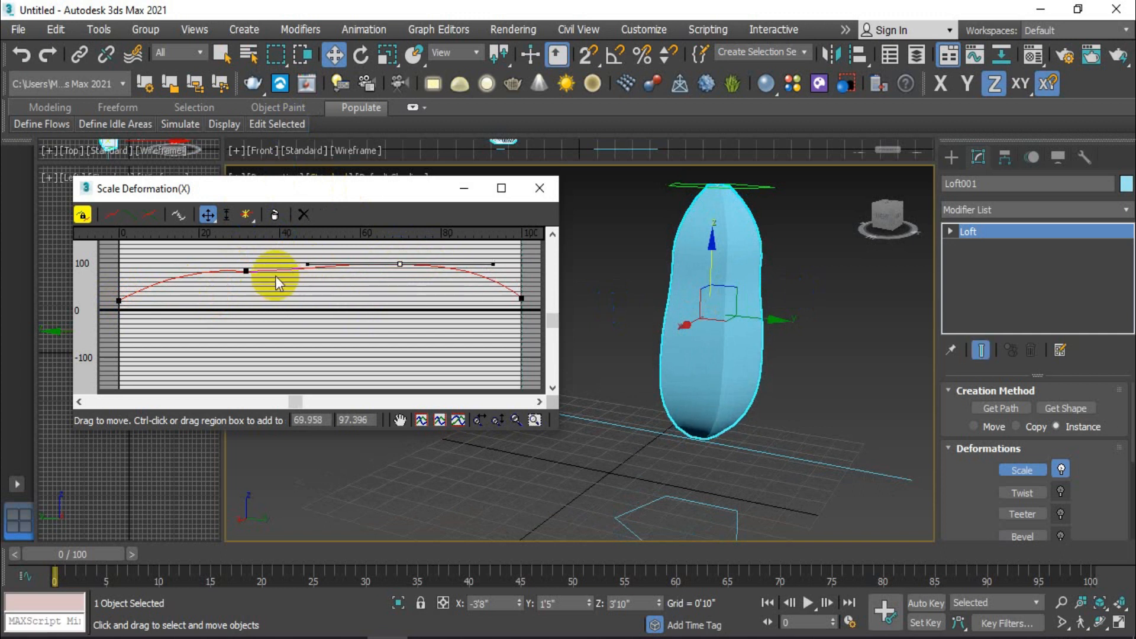
left_click_drag(247, 269, 254, 266)
left_click(402, 264)
mouse_move(400, 261)
left_mouse_down()
mouse_move(373, 260)
mouse_move(396, 264)
left_mouse_up()
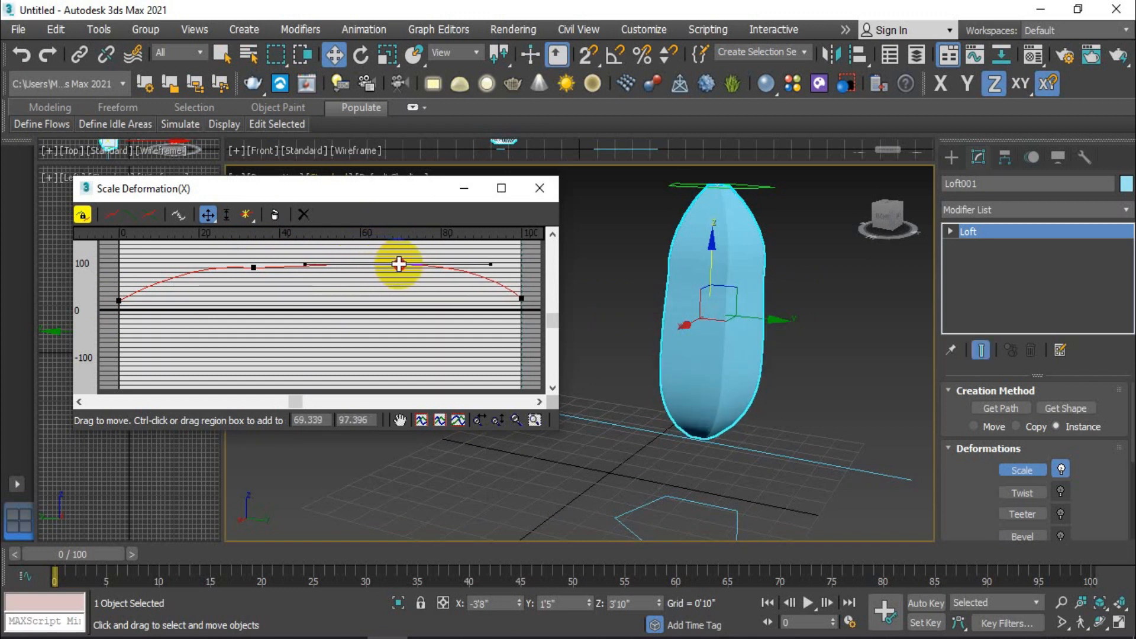
Step: Lower the end point of the scale curve to about -1.9 so the loft's base closes to a tip
left_click(854, 357)
middle_click_drag(804, 393, 749, 410, "alt")
left_click(585, 372)
middle_click_drag(672, 387, 677, 364, "alt")
left_click(1035, 471)
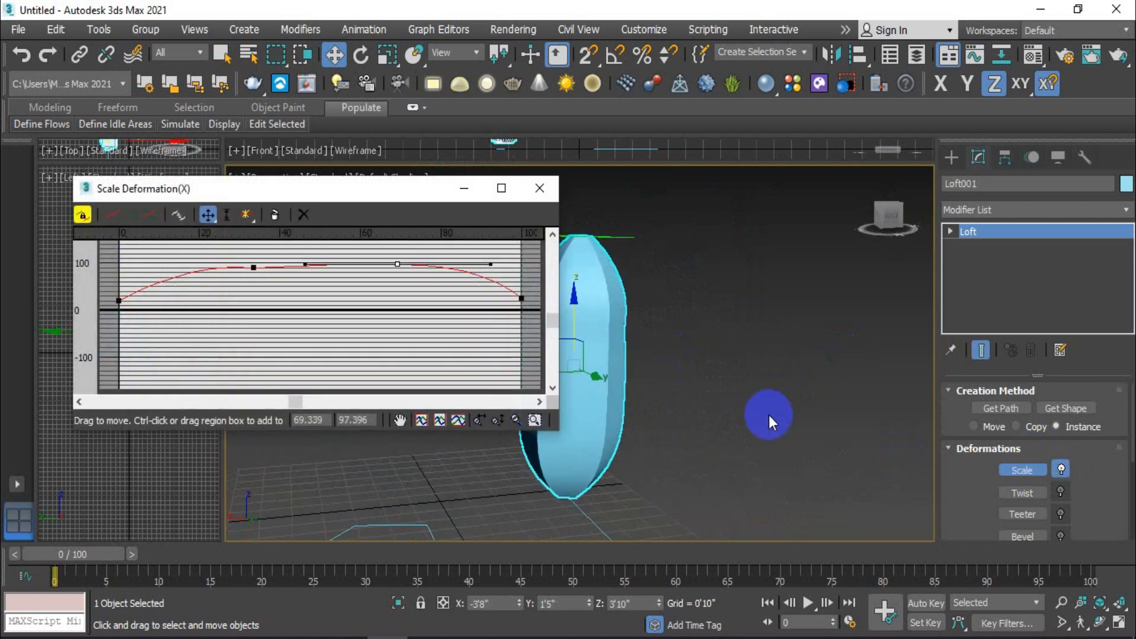
middle_click_drag(768, 414, 802, 406, "alt")
mouse_move(491, 264)
left_mouse_down()
mouse_move(524, 266)
mouse_move(478, 267)
left_mouse_up()
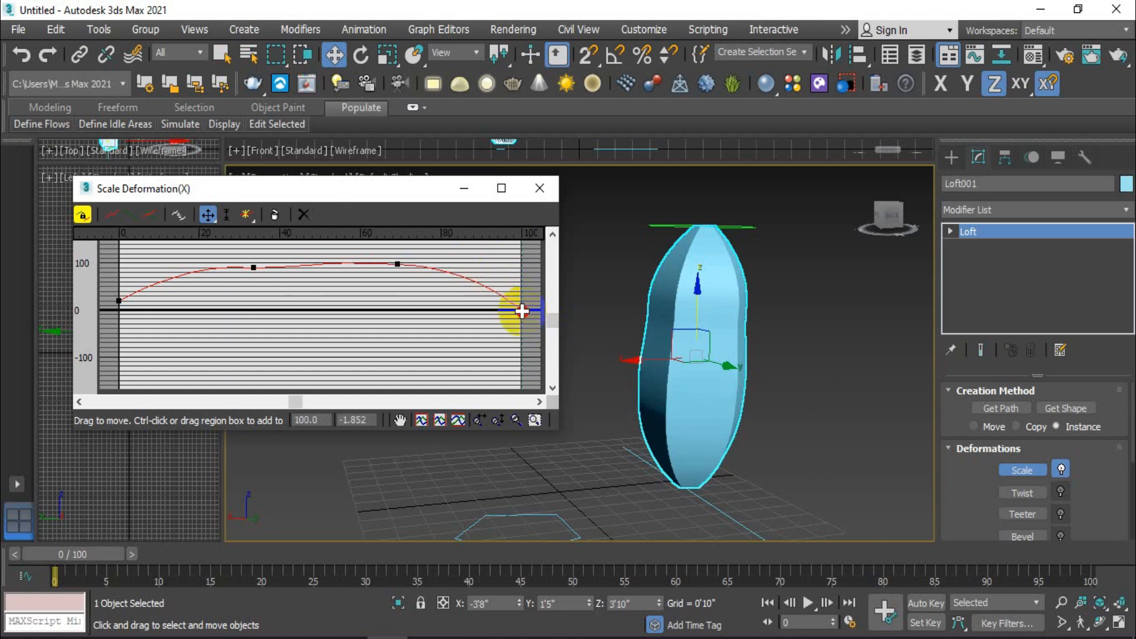
mouse_move(730, 388)
middle_mouse_down("alt")
mouse_move(721, 332)
mouse_move(661, 293)
mouse_move(633, 313)
mouse_move(722, 385)
mouse_move(831, 414)
mouse_move(908, 509)
mouse_move(737, 356)
mouse_move(722, 382)
middle_mouse_up("alt")
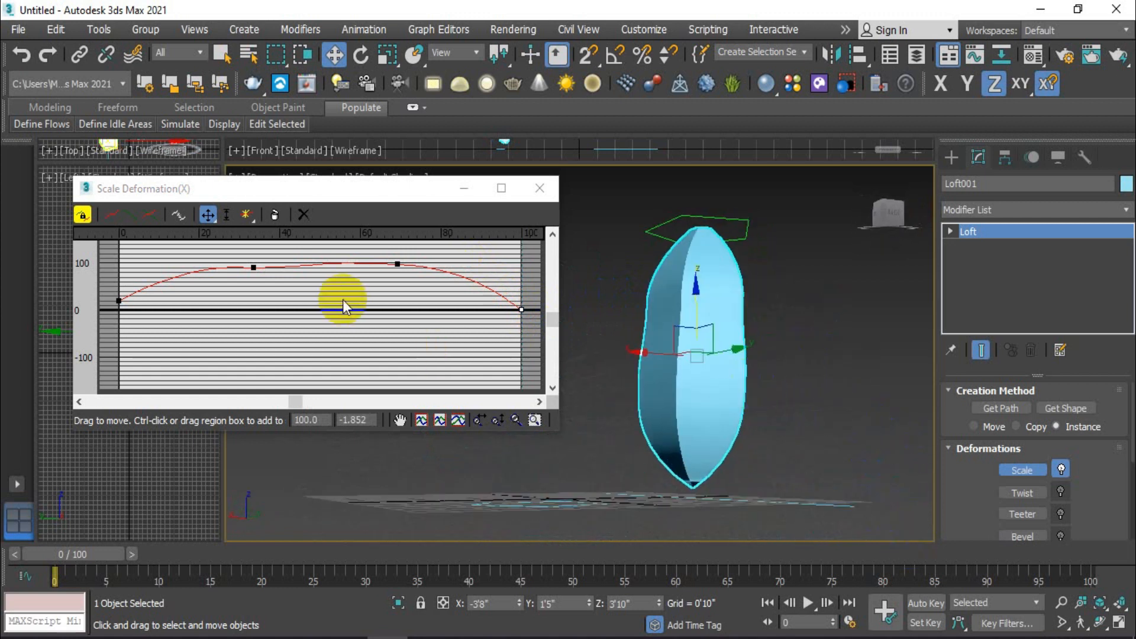
Step: Lower the Bezier-Corner point to about position 34, value 83, and adjust its start-side handle until nearly level
mouse_move(251, 267)
left_mouse_down()
mouse_move(233, 265)
mouse_move(251, 271)
left_mouse_up()
left_click_drag(179, 268, 184, 280)
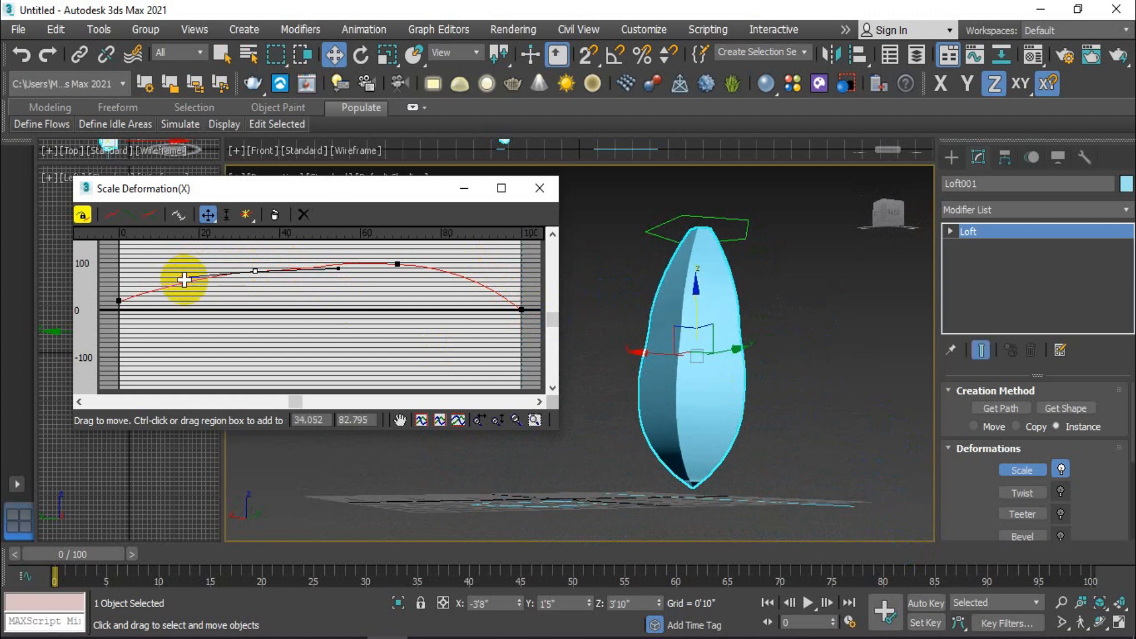
left_click_drag(177, 277, 170, 270)
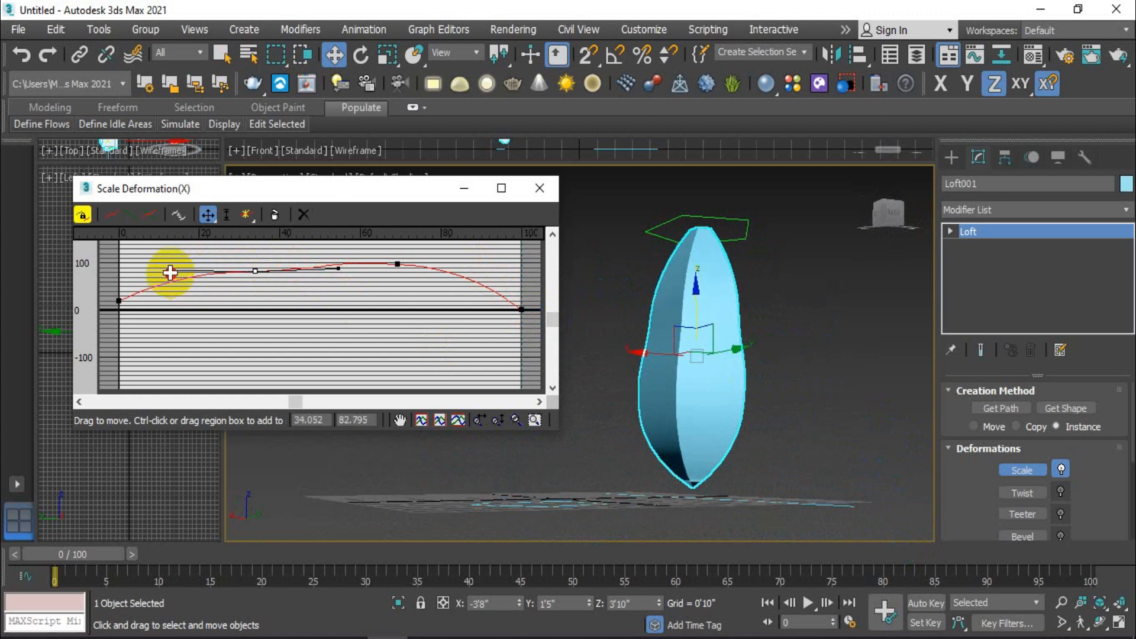
middle_click_drag(710, 317, 702, 385, "alt")
Step: Lower the start point of the scale curve to about 3.7 and close the deformation window
left_click_drag(119, 301, 122, 308)
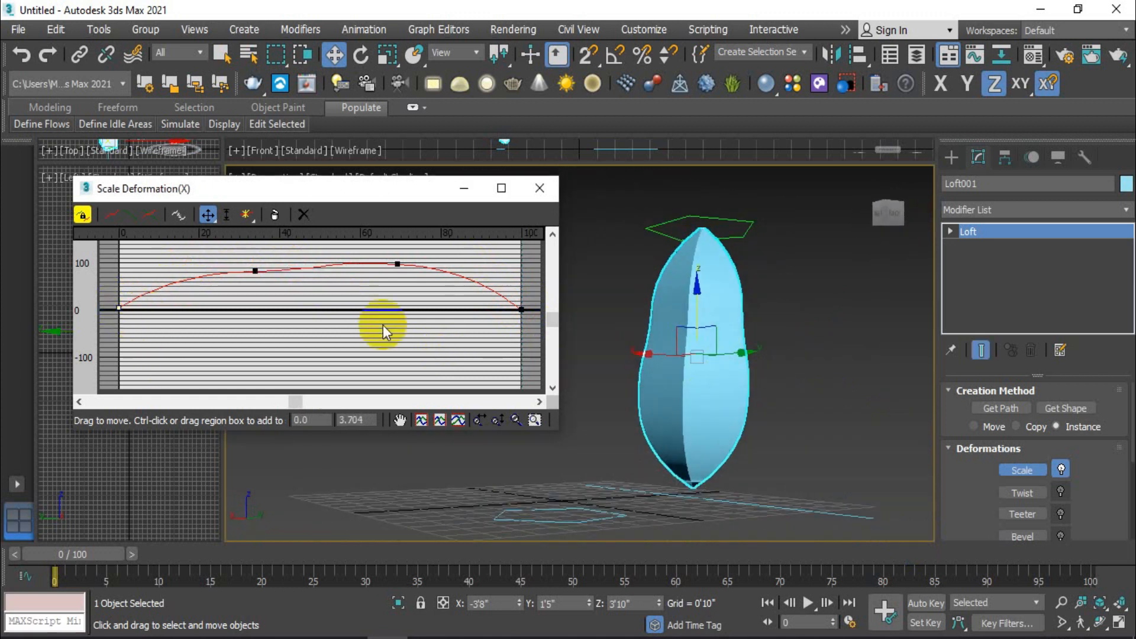
middle_click_drag(718, 371, 753, 361, "alt")
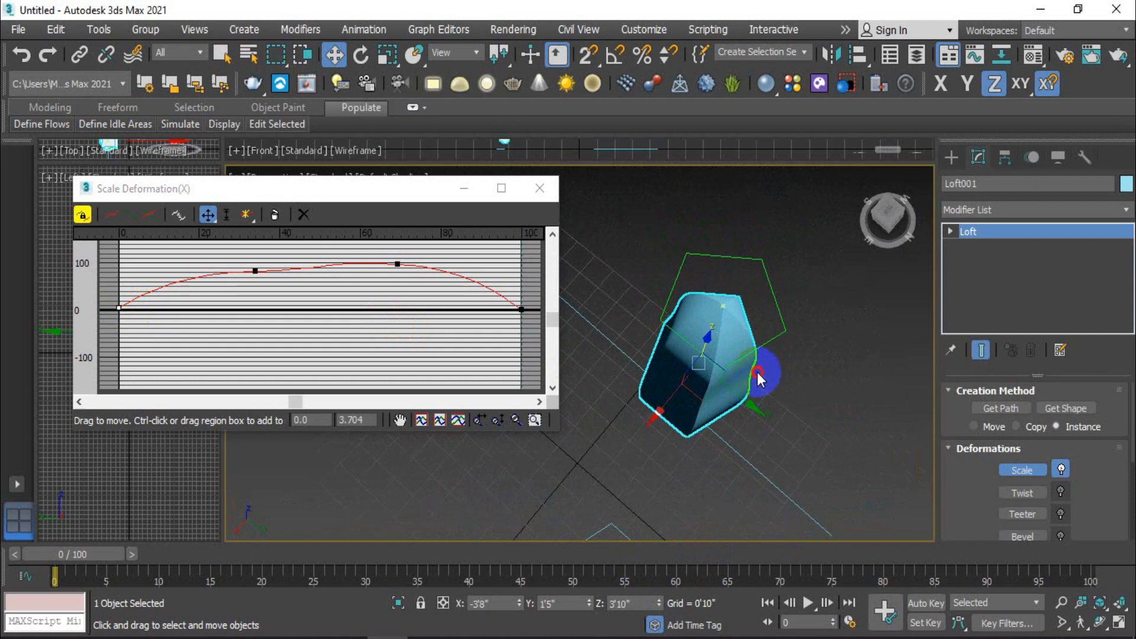
left_click(805, 408)
middle_click_drag(805, 408, 710, 391, "alt")
left_click(612, 301)
middle_click_drag(728, 302, 668, 369, "alt")
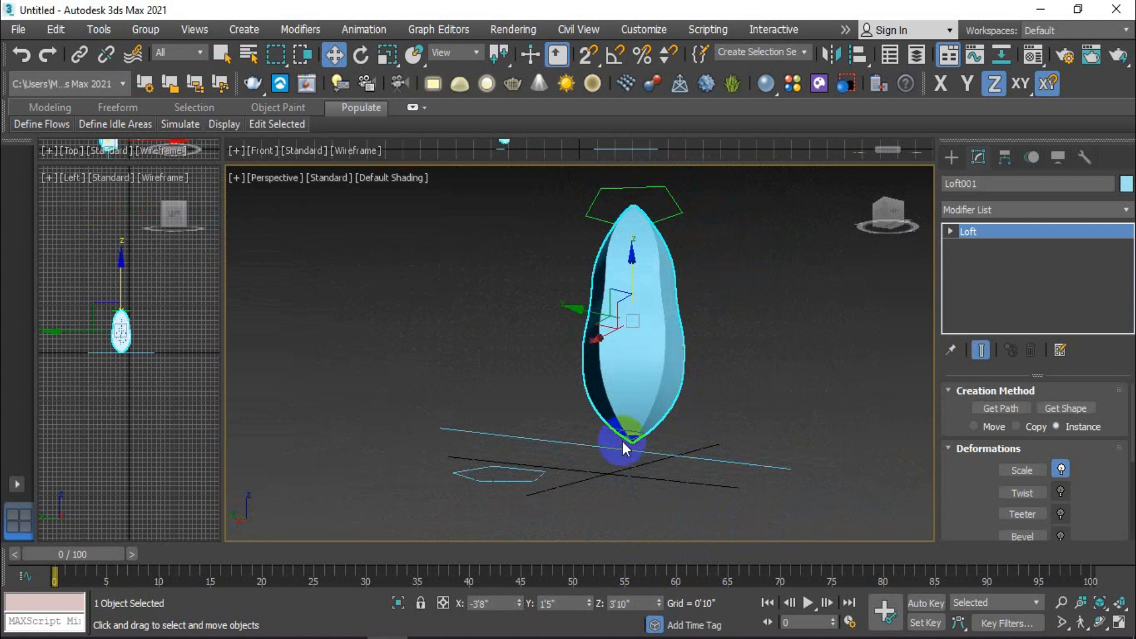
Step: Select the original polygon shape on the ground and set its number of sides to 6
left_click(519, 473)
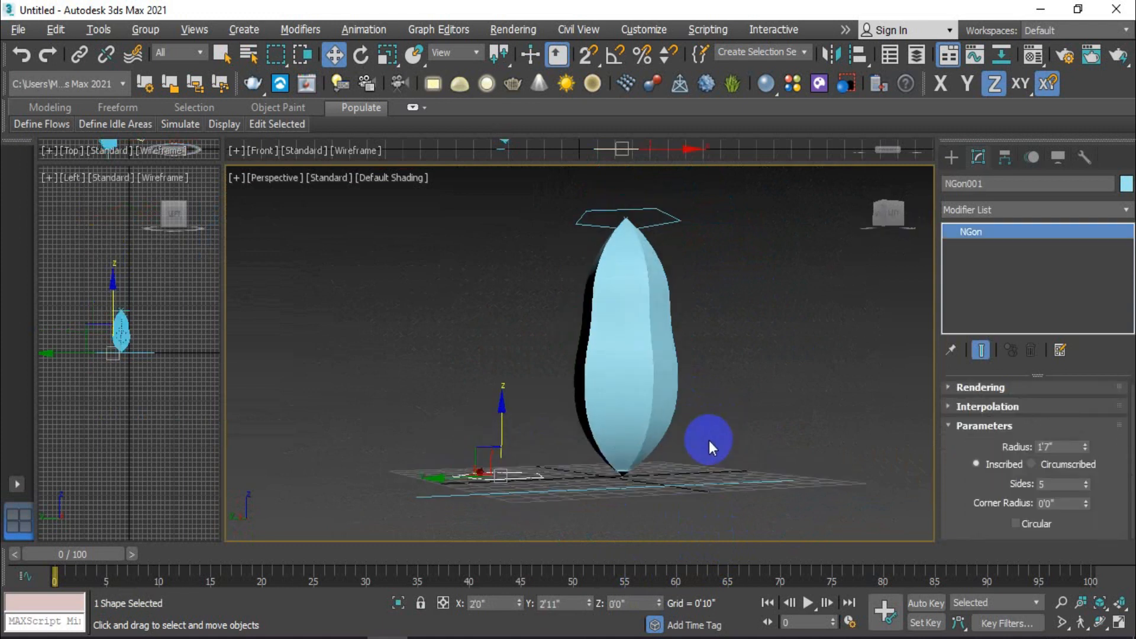
left_click(1086, 482)
middle_click_drag(754, 410, 753, 436, "alt")
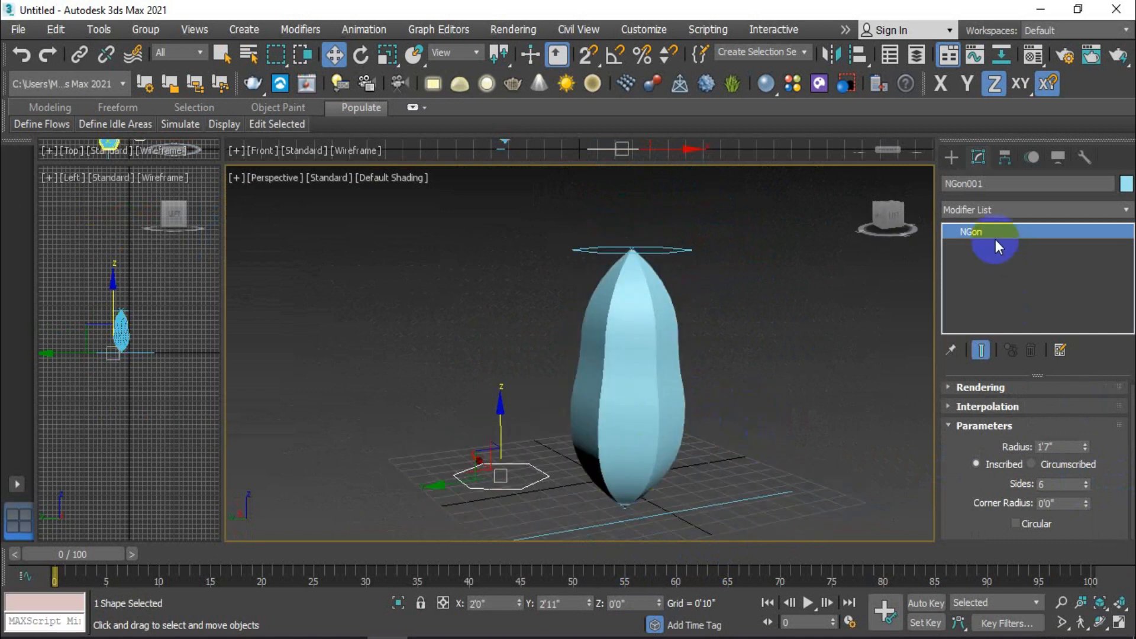
Step: Reopen the loft's Scale deformation curve and raise its start point to about 11
left_click(662, 422)
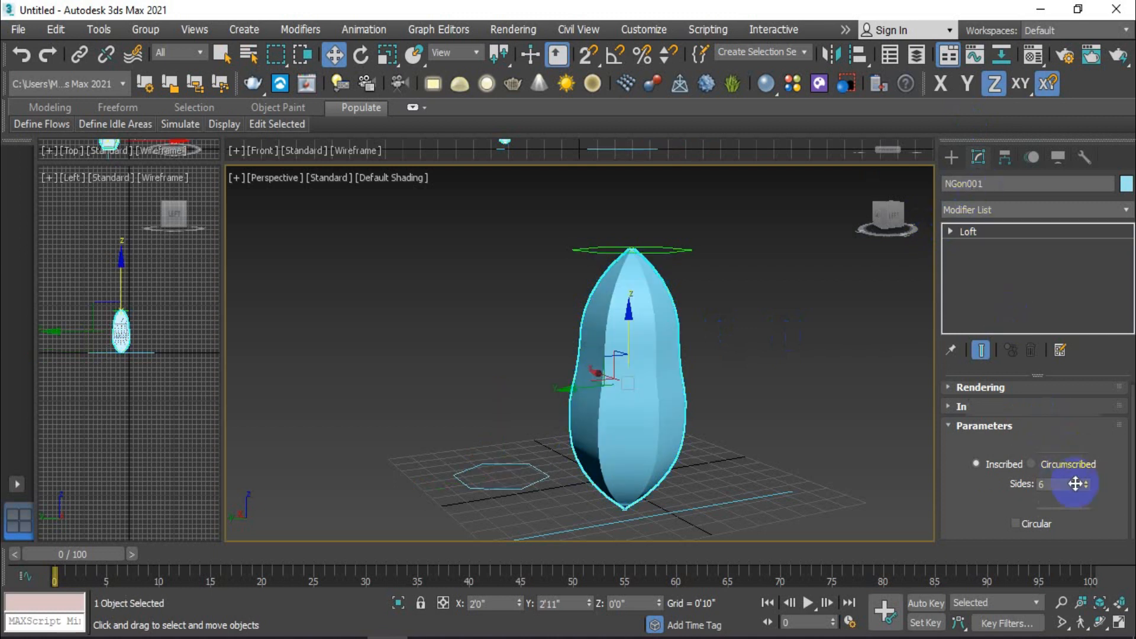
left_click(987, 160)
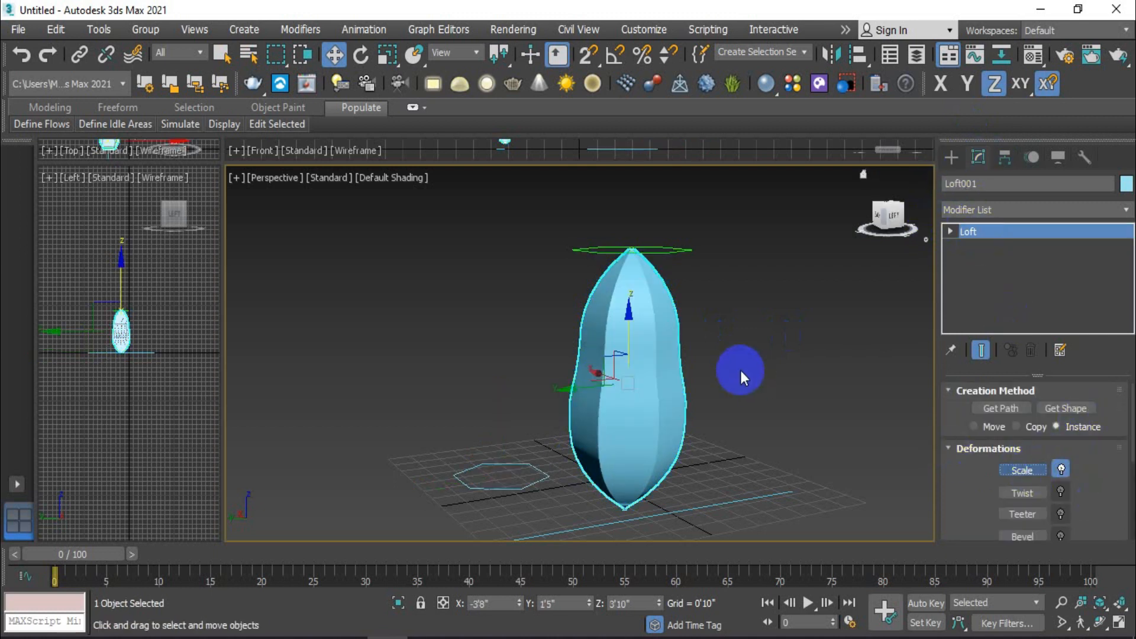
mouse_move(764, 373)
middle_mouse_down()
mouse_move(727, 373)
mouse_move(783, 380)
middle_mouse_up()
left_click(119, 308)
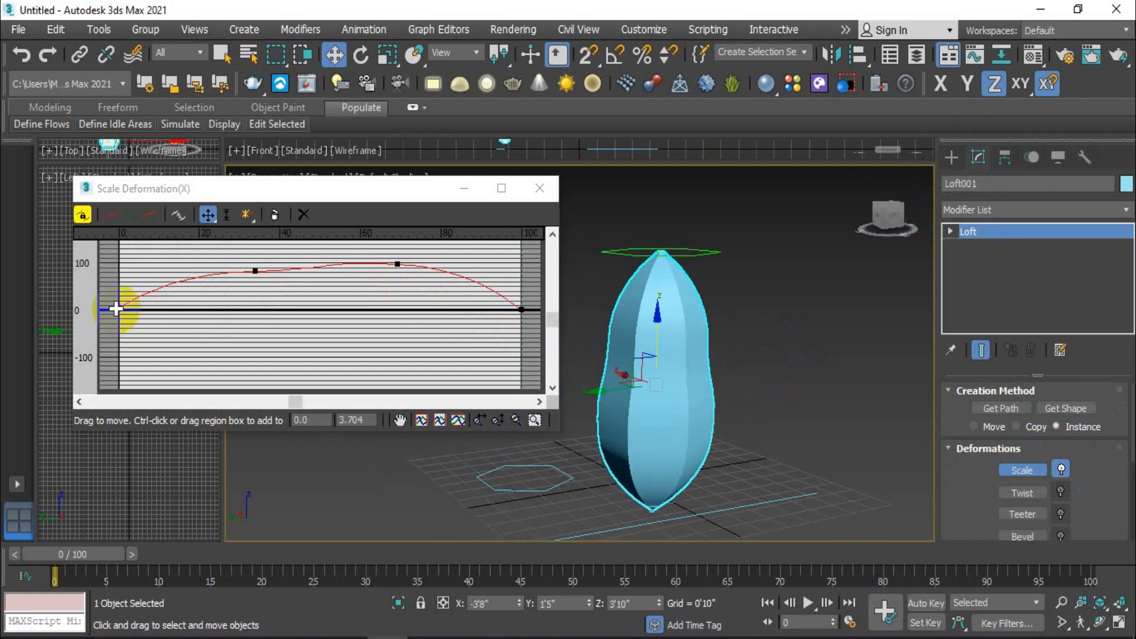
left_click_drag(116, 308, 122, 302)
Step: Move the two middle curve points to about 32, 79 and 72, 97, and lower the start point to about 5.6
mouse_move(253, 271)
left_mouse_down()
mouse_move(236, 272)
mouse_move(246, 272)
left_mouse_up()
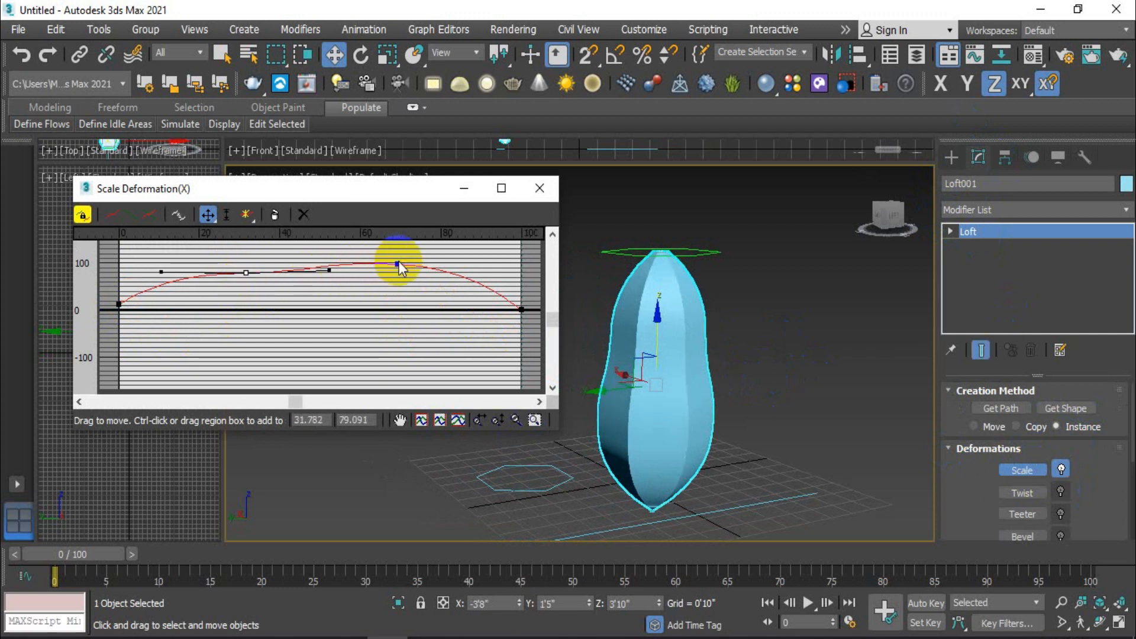
left_click_drag(399, 268, 405, 260)
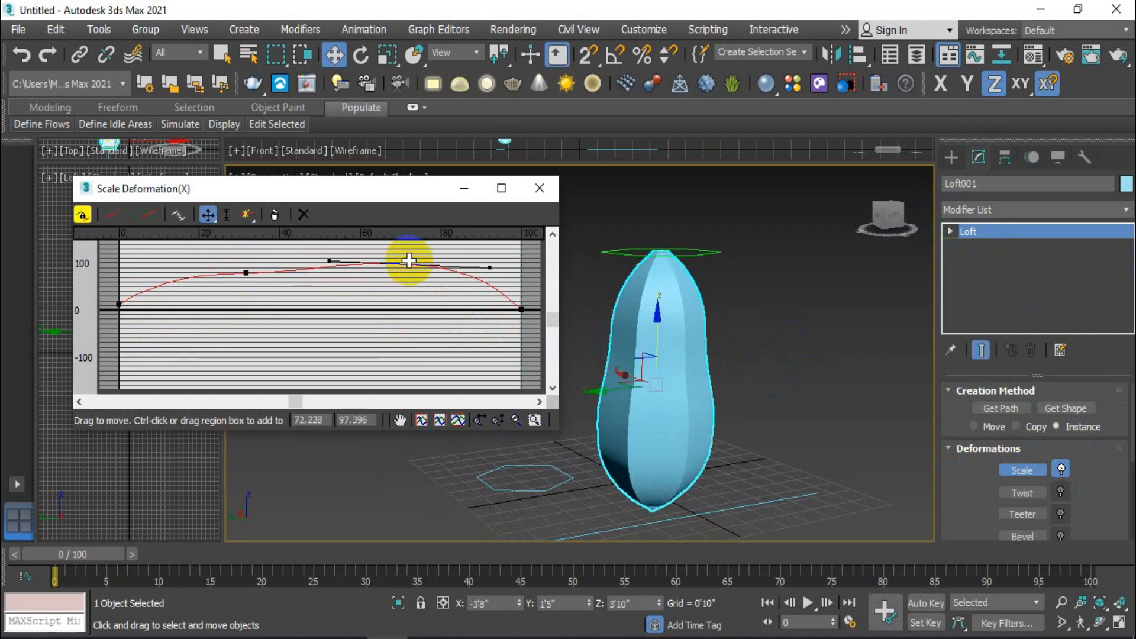
left_click(134, 307)
left_click(119, 304)
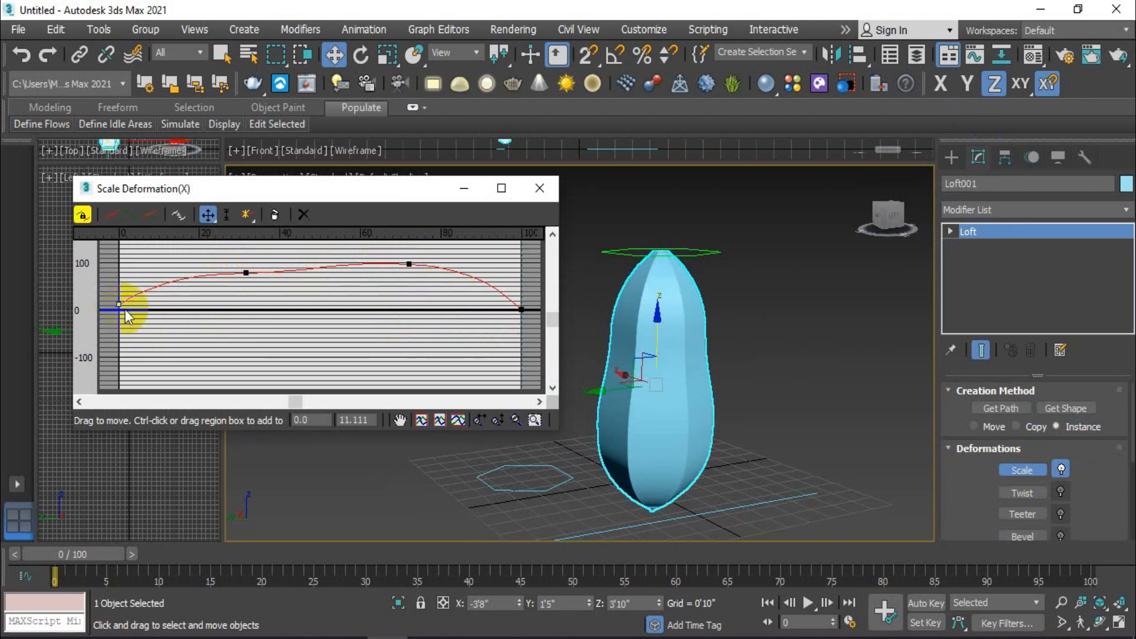
left_click_drag(119, 304, 119, 307)
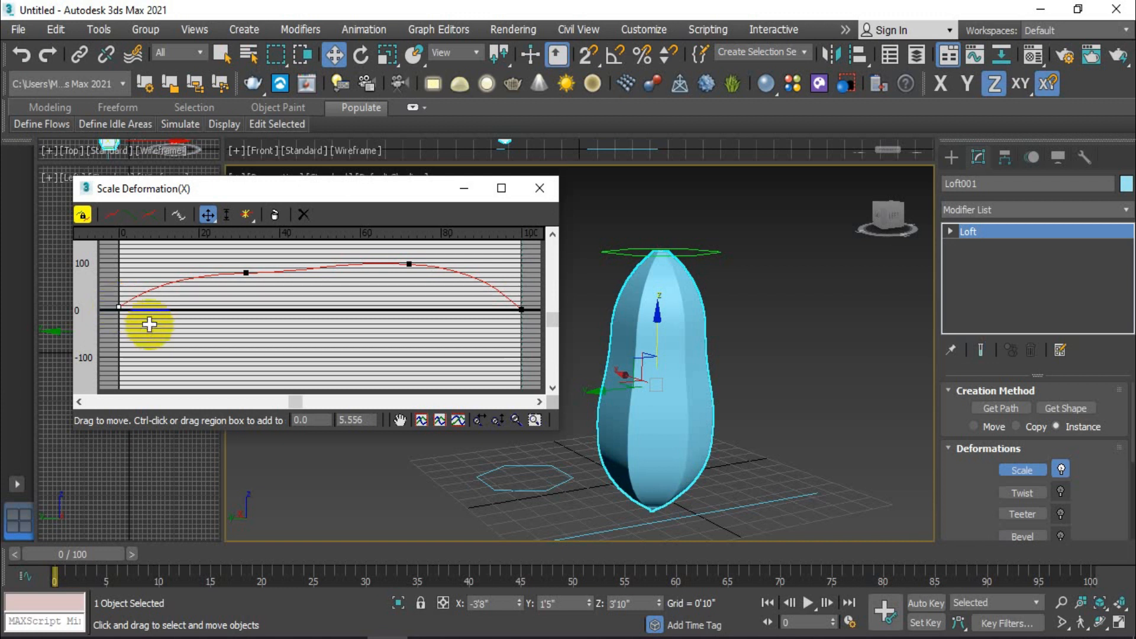
Step: Reselect the loft, reopen its Scale deformation curve, and raise the end point to about 16.7
left_click(772, 316)
left_click(680, 332)
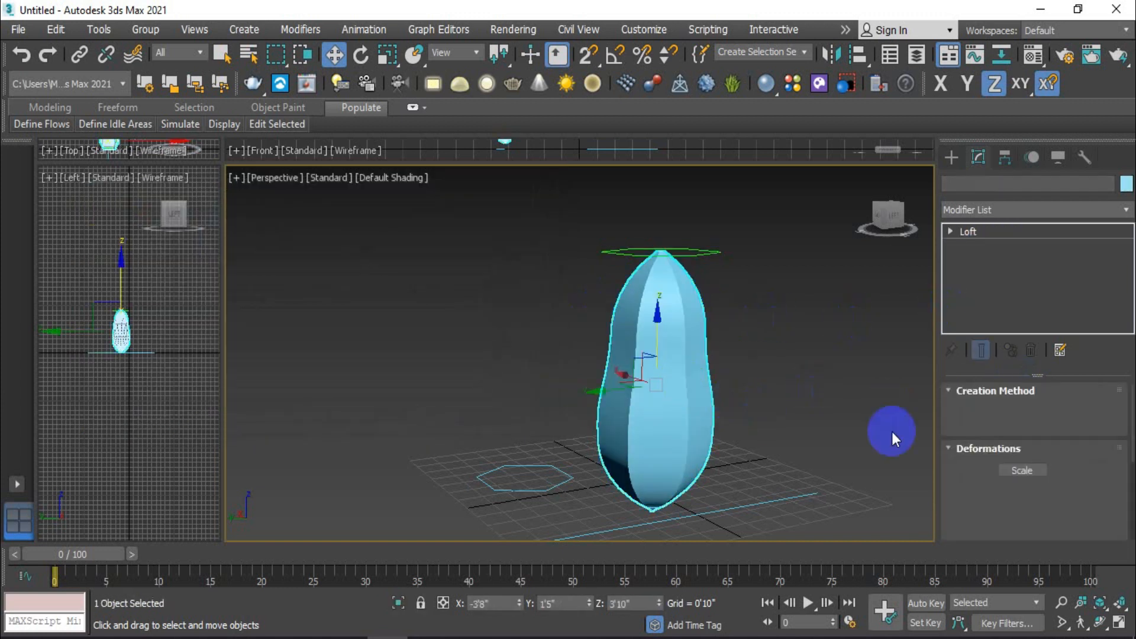
left_click(1018, 472)
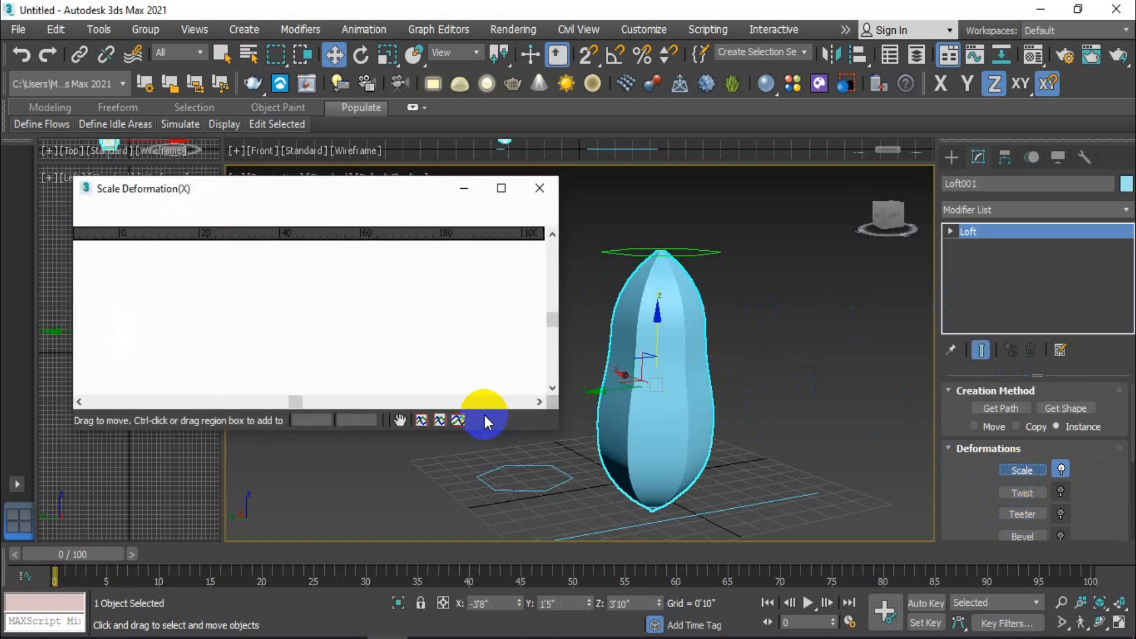
left_click_drag(519, 306, 518, 300)
left_click(409, 266)
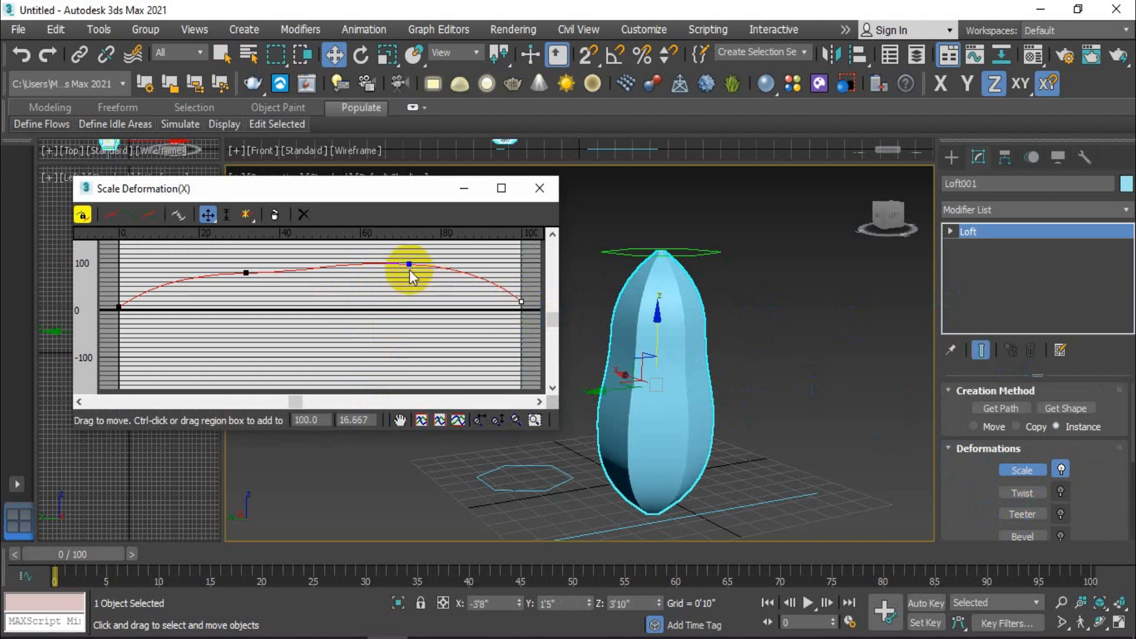
Step: Insert a corner point on the loft's scale curve near the start, at about position 2.5, value 20
left_click(771, 331)
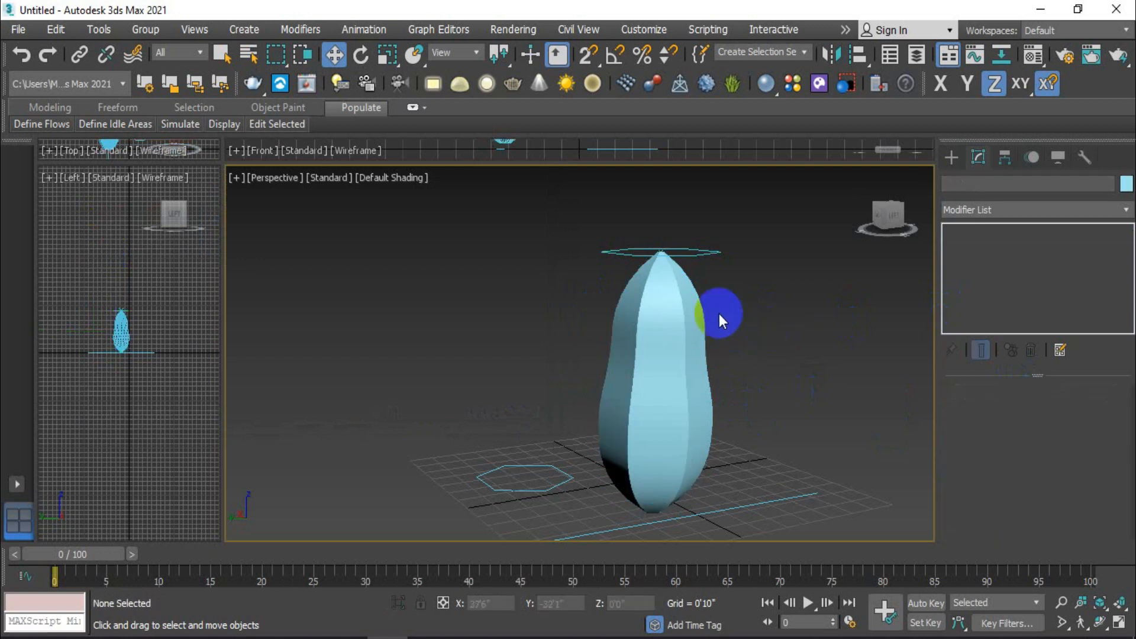
scroll(672, 252, "up", 3)
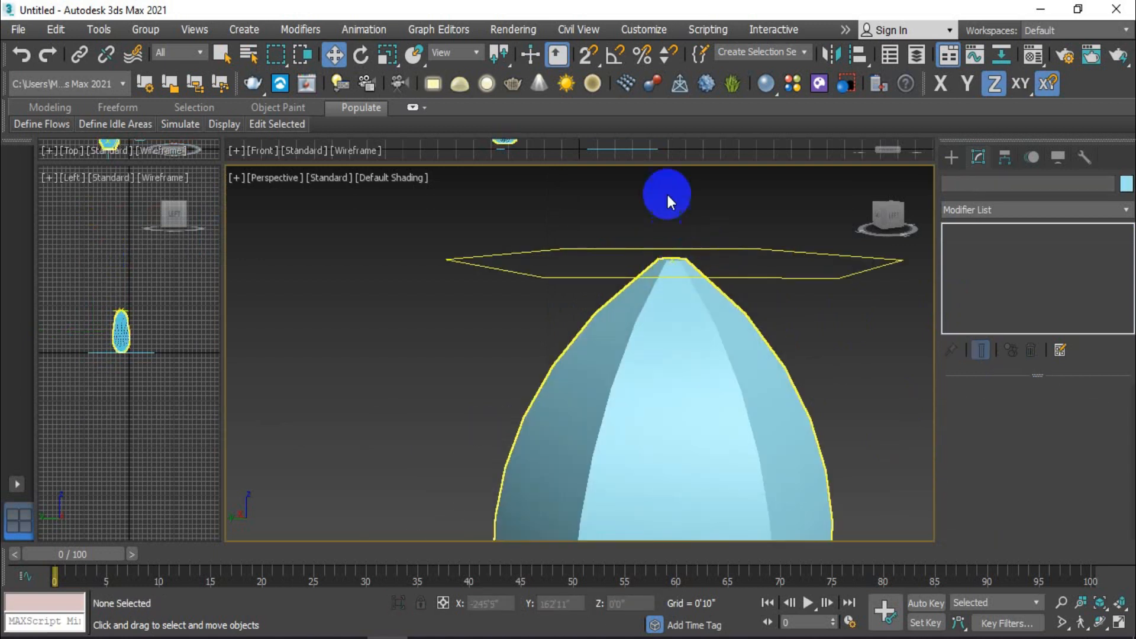
scroll(679, 246, "down", 2)
scroll(679, 246, "down", 2)
left_click(686, 363)
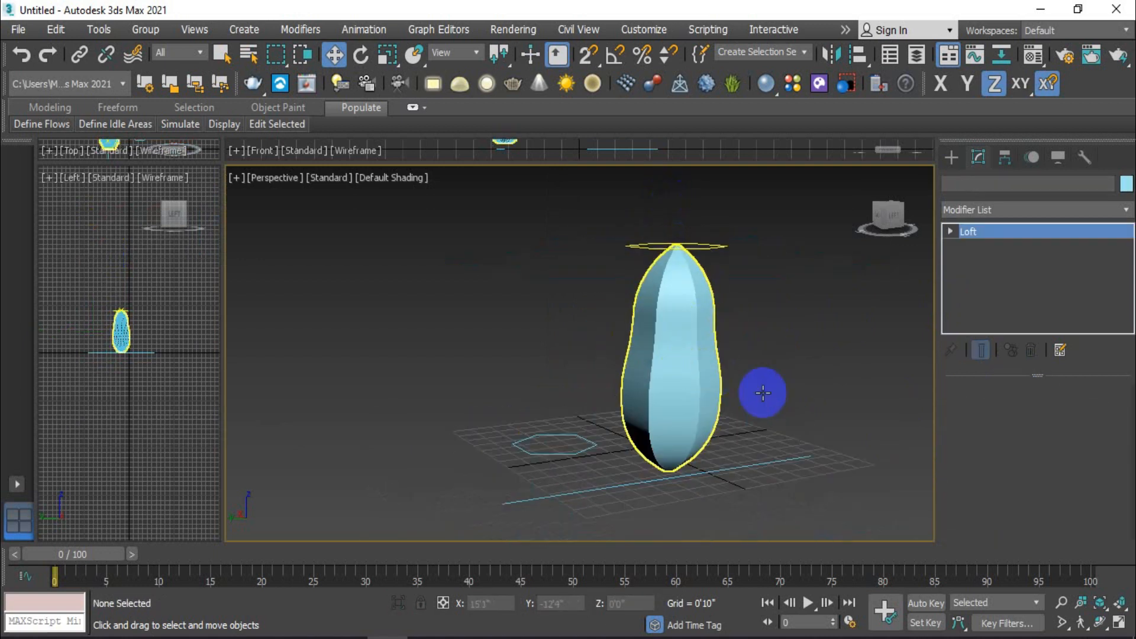
left_click(1021, 471)
left_click(121, 309)
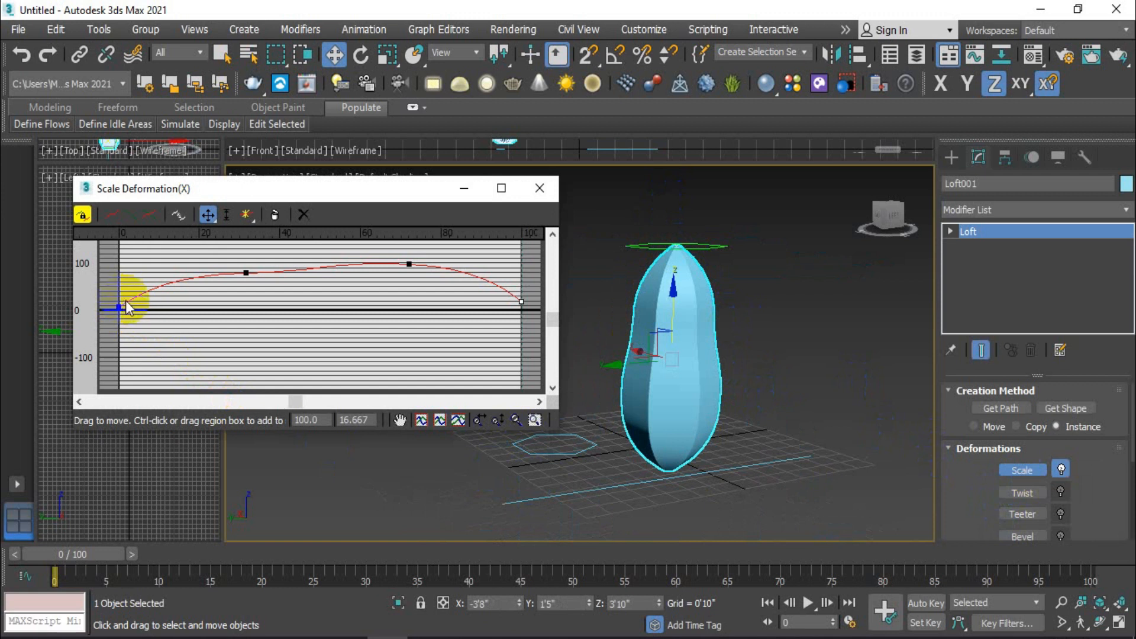
left_click(130, 299)
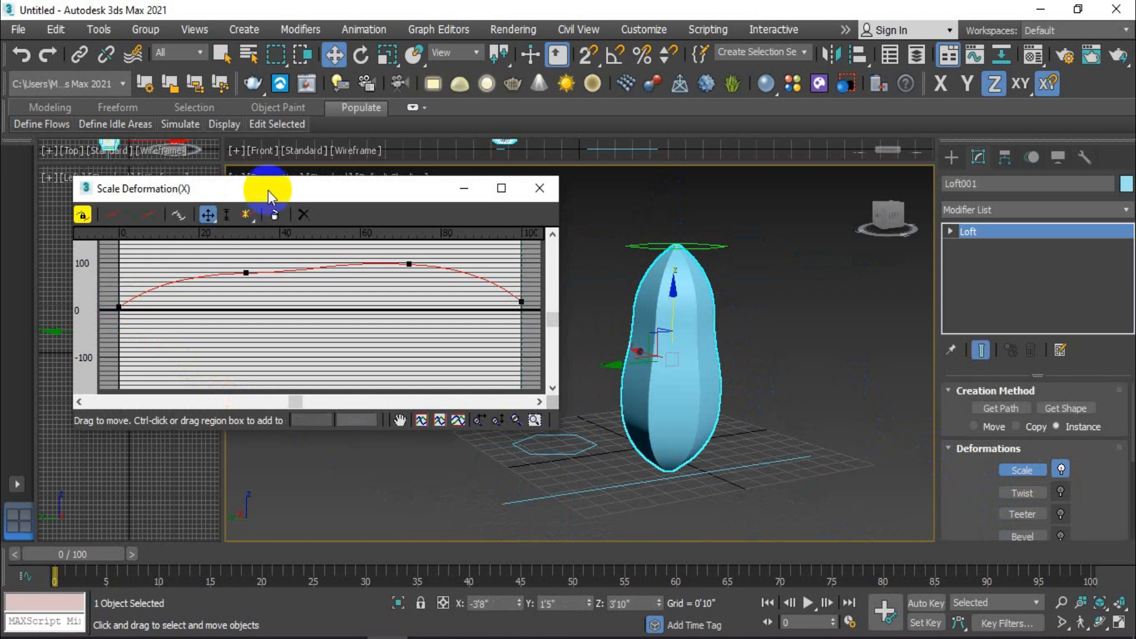
left_click(246, 214)
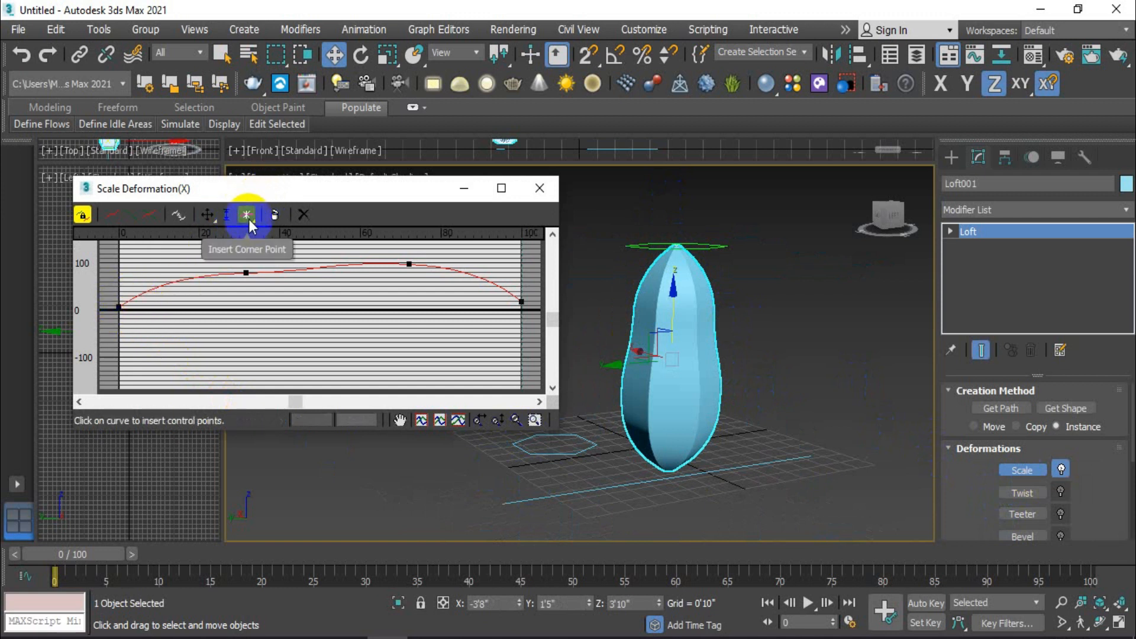
left_click(130, 299)
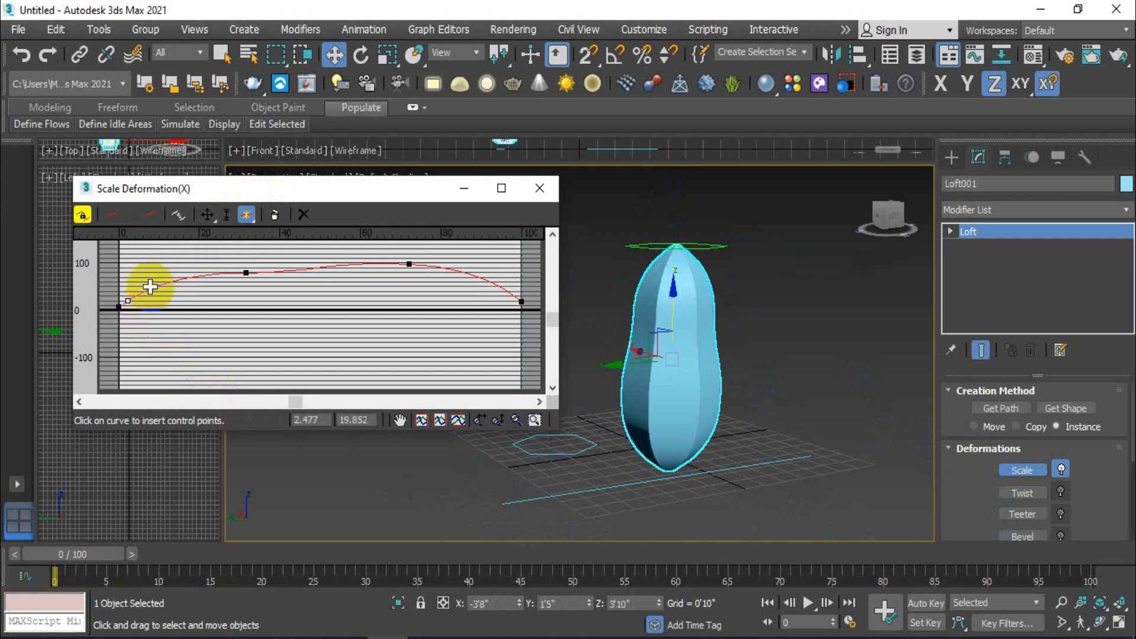
Step: Move the inserted corner point farther from the curve's start to form a narrow neck, and deselect the loft
left_click(208, 214)
left_click_drag(127, 301, 140, 300)
left_click(775, 247)
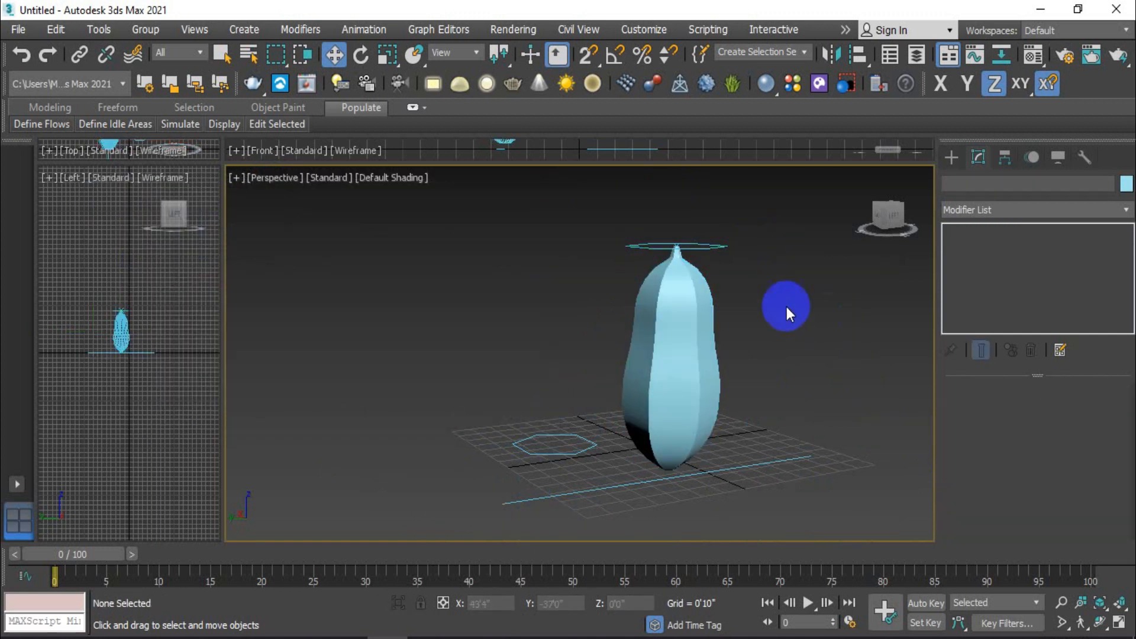
Step: Select the loft, add an Edit Poly modifier to it, and deselect it
left_click(223, 54)
mouse_move(596, 452)
middle_mouse_down()
mouse_move(610, 398)
mouse_move(611, 439)
middle_mouse_up()
left_click(733, 422)
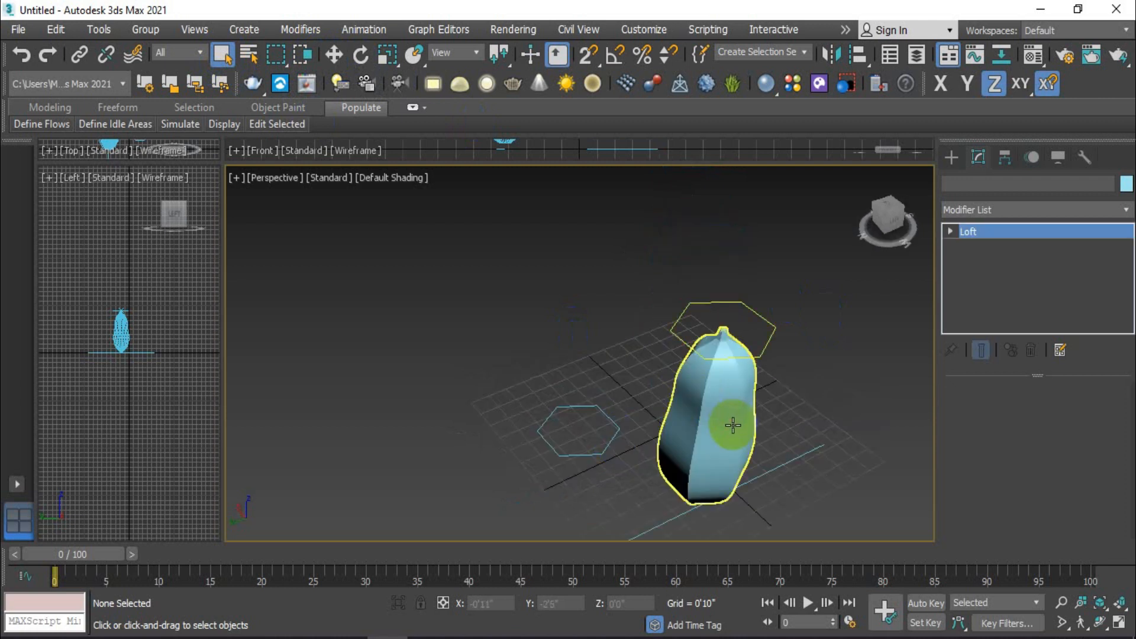
left_click(733, 425)
scroll(1033, 229, "up", 3)
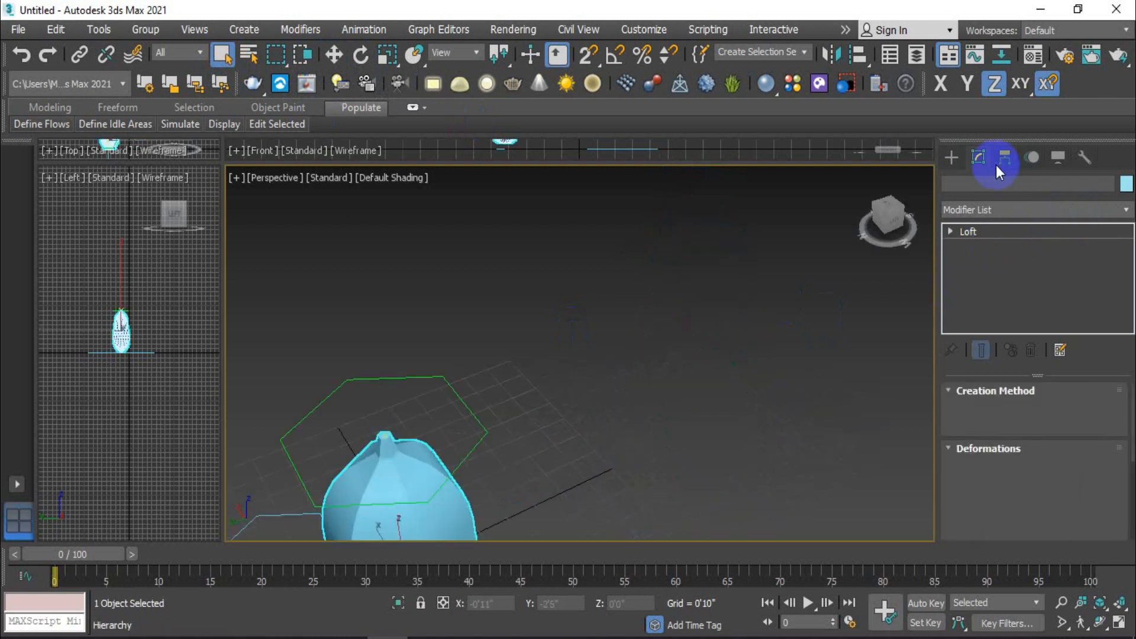
left_click(1095, 210)
left_click(1007, 261)
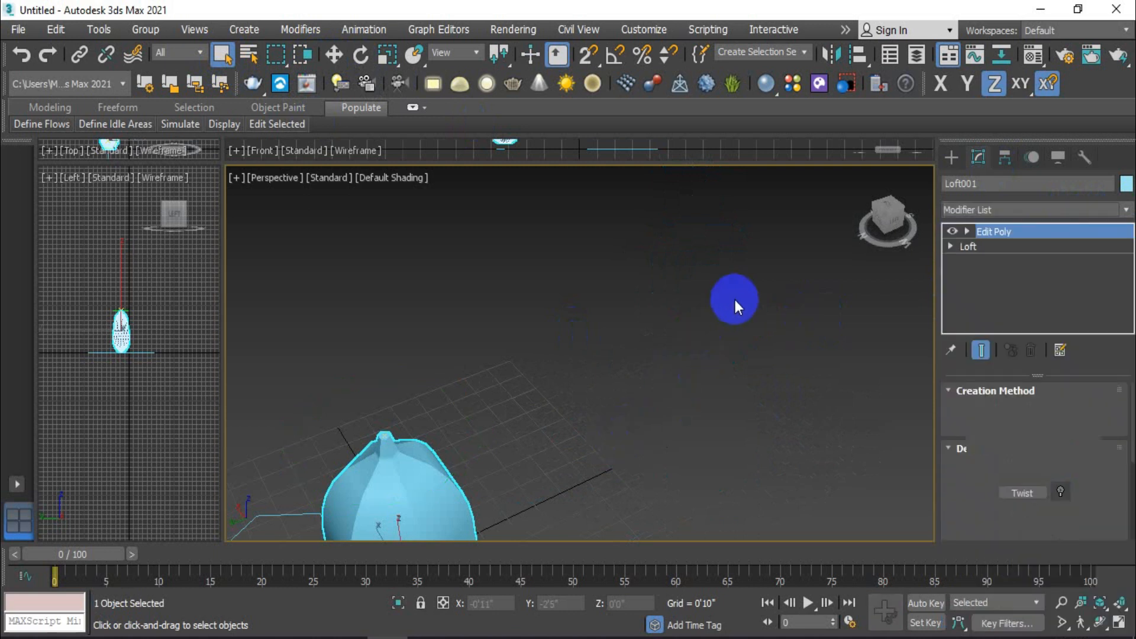
left_click(680, 390)
Step: Delete the path line and the hexagonal polygon shape lying on the grid
middle_click_drag(687, 394, 748, 336)
scroll(633, 432, "down", 4)
middle_click_drag(633, 432, 692, 277)
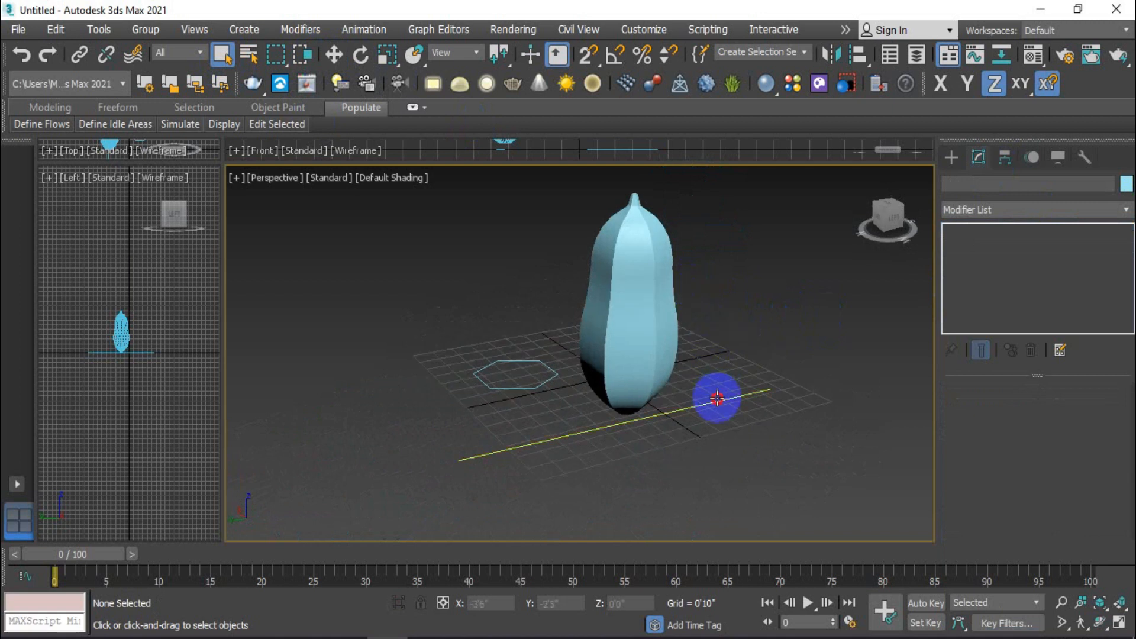
left_click(718, 399)
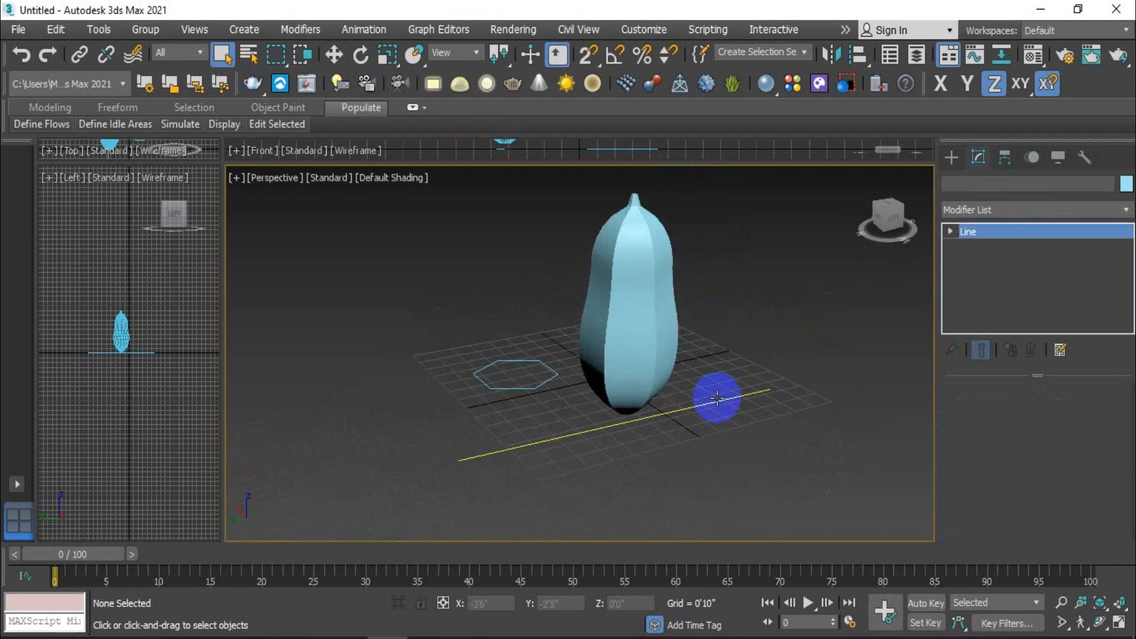
key("Delete")
left_click(530, 387)
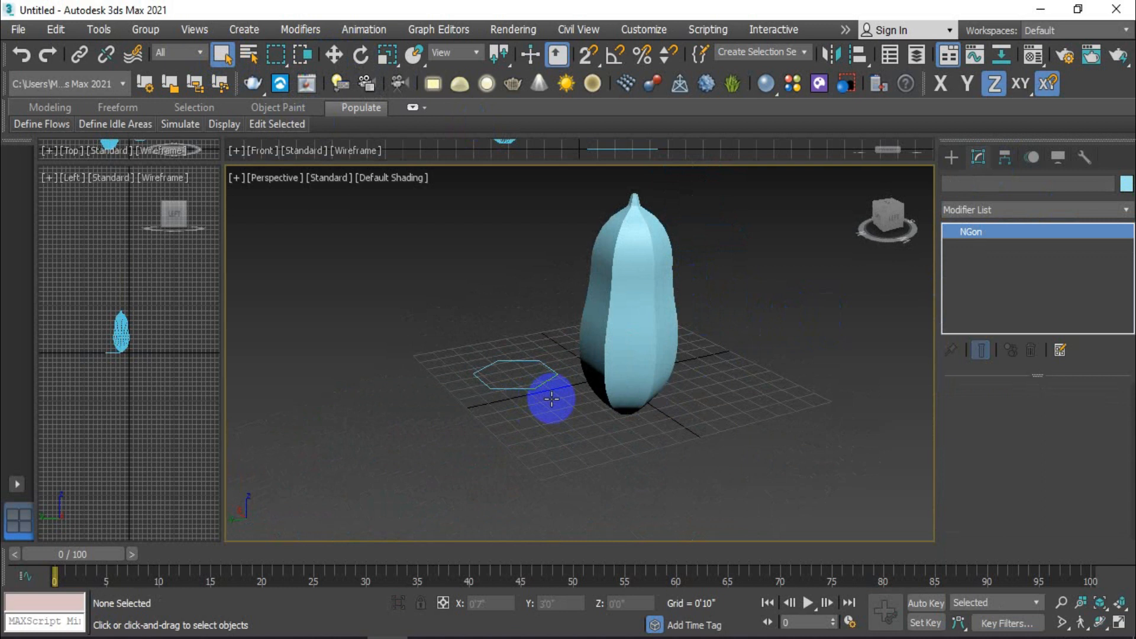
key("Delete")
Step: Reselect the lofted object and remove its Edit Poly modifier from the stack
mouse_move(679, 408)
middle_mouse_down("alt")
mouse_move(687, 419)
mouse_move(756, 404)
mouse_move(811, 375)
mouse_move(840, 379)
mouse_move(859, 406)
mouse_move(700, 414)
mouse_move(689, 397)
middle_mouse_up("alt")
scroll(659, 291, "up", 5)
scroll(745, 373, "down", 3)
middle_click_drag(745, 371, 555, 370)
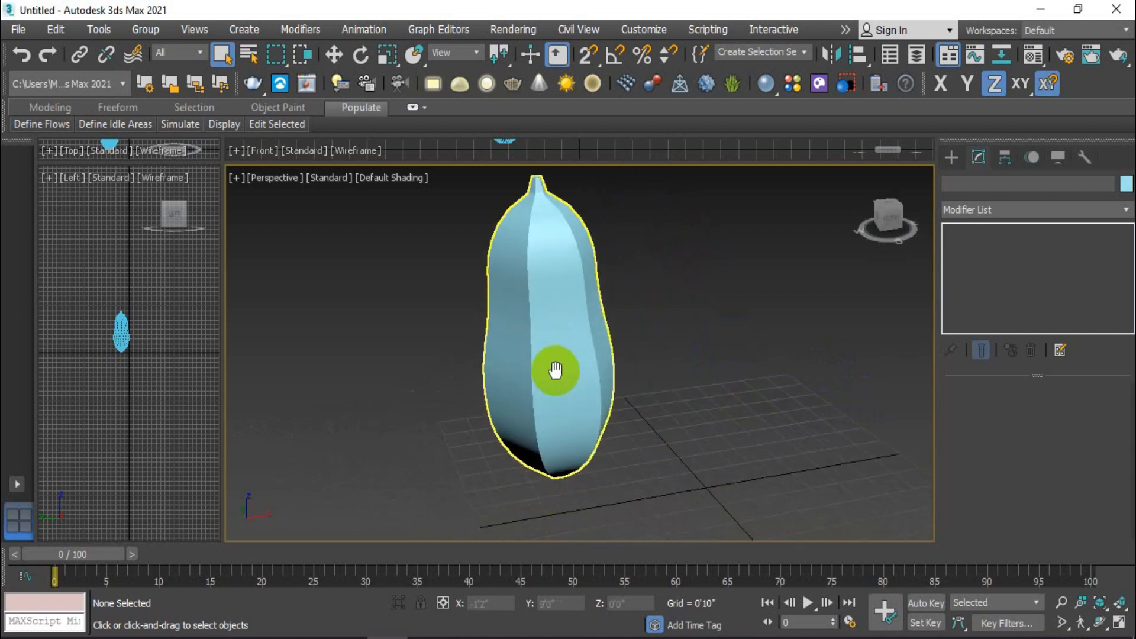
left_click(566, 374)
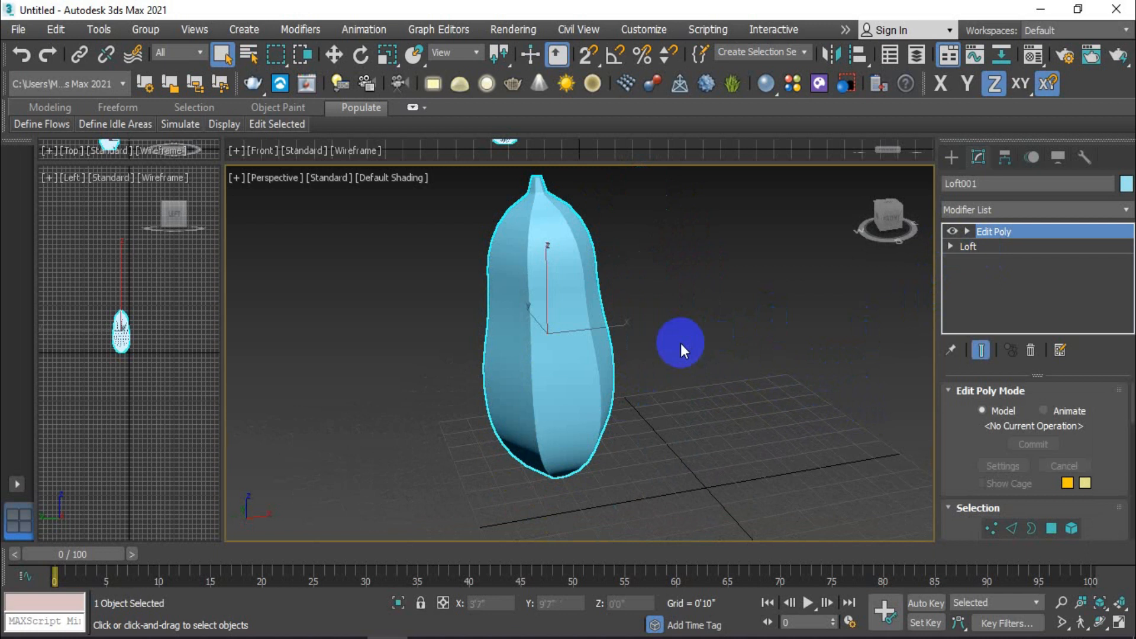
middle_click_drag(609, 363, 711, 391, "alt")
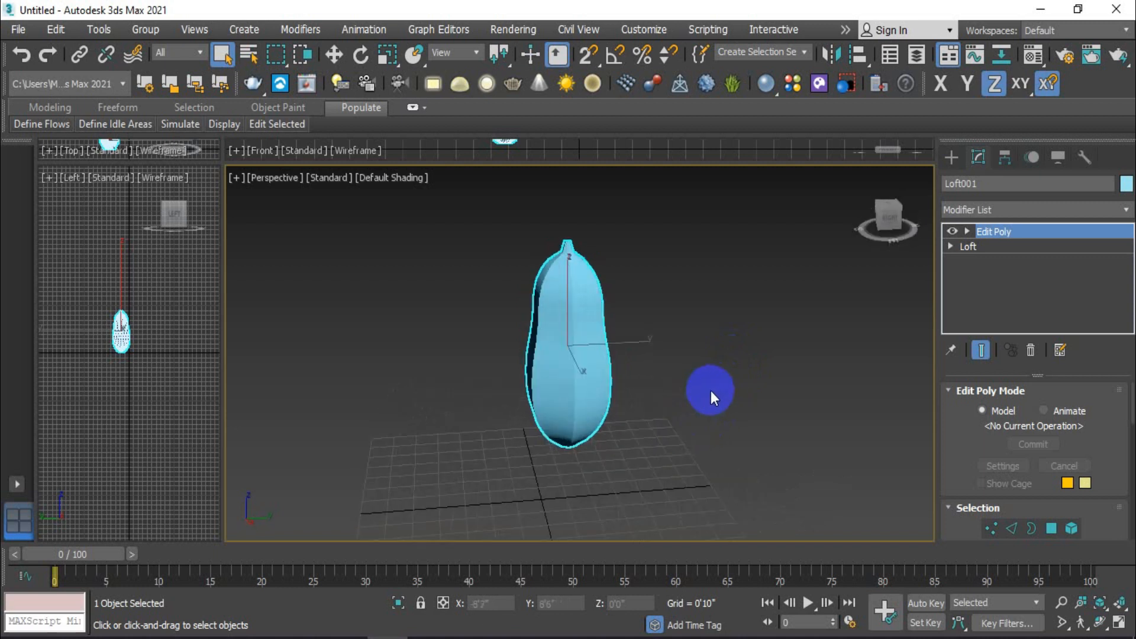
scroll(567, 345, "up", 2)
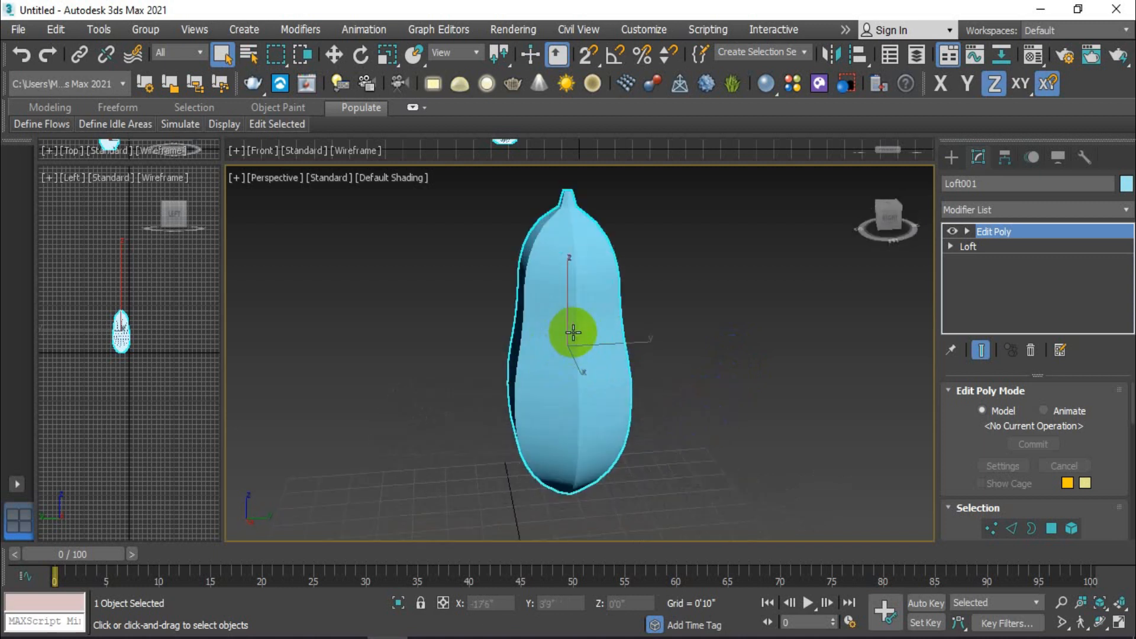
right_click(1037, 232)
left_click(1007, 260)
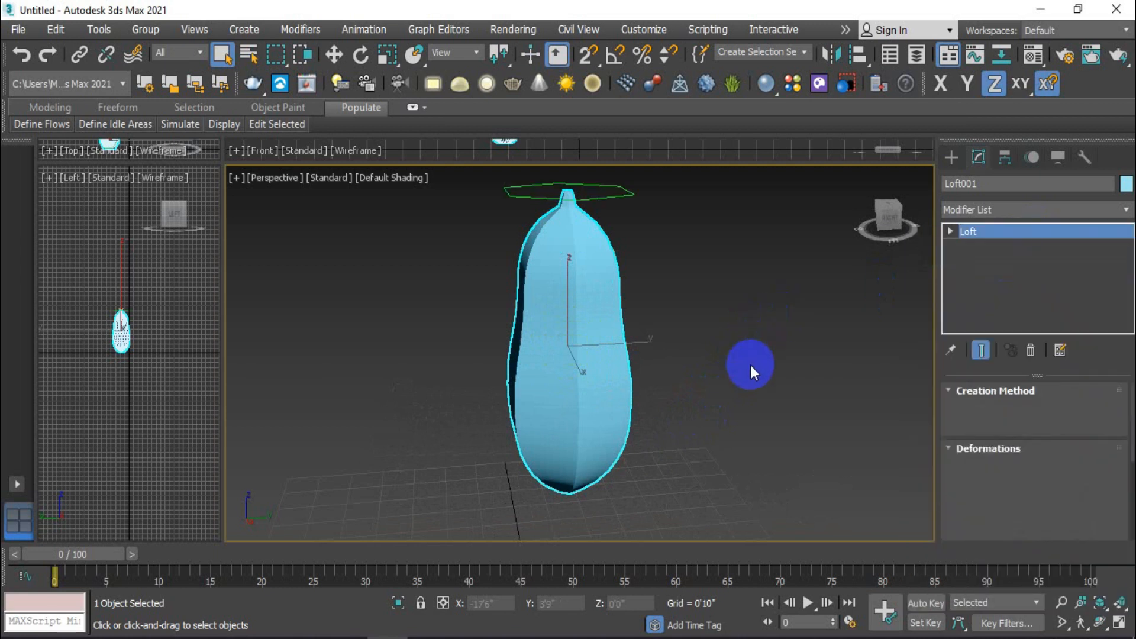
scroll(751, 365, "down", 2)
middle_click_drag(751, 365, 690, 279, "alt")
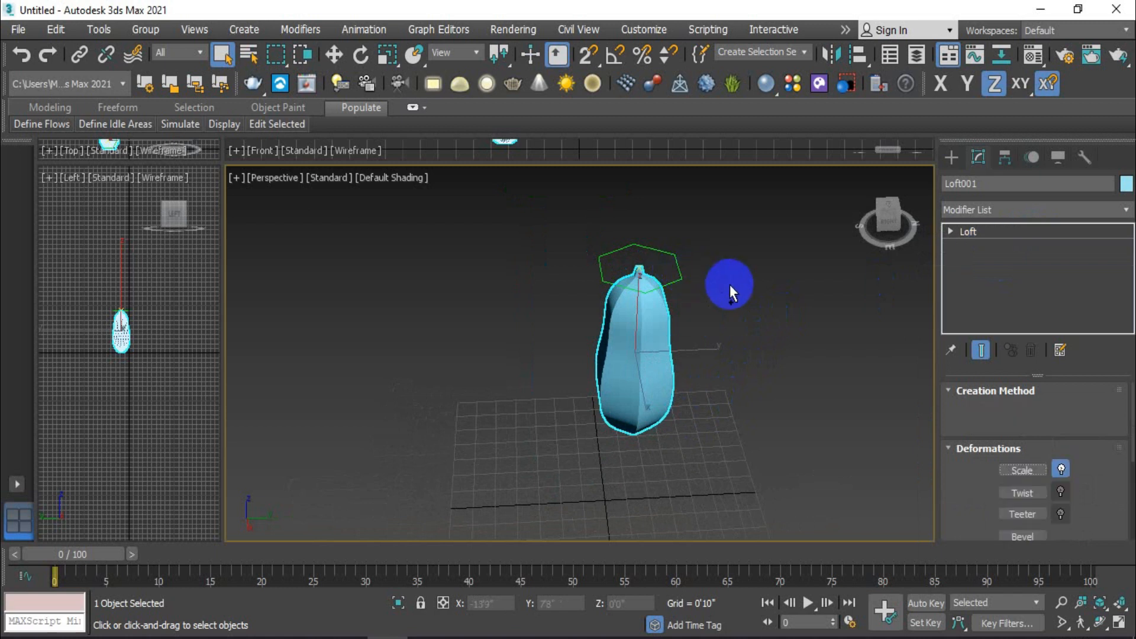
Step: Undo the modifier and shape deletions and the Edit Poly addition, restoring the line, the polygon and the plain loft
key("ctrl+y")
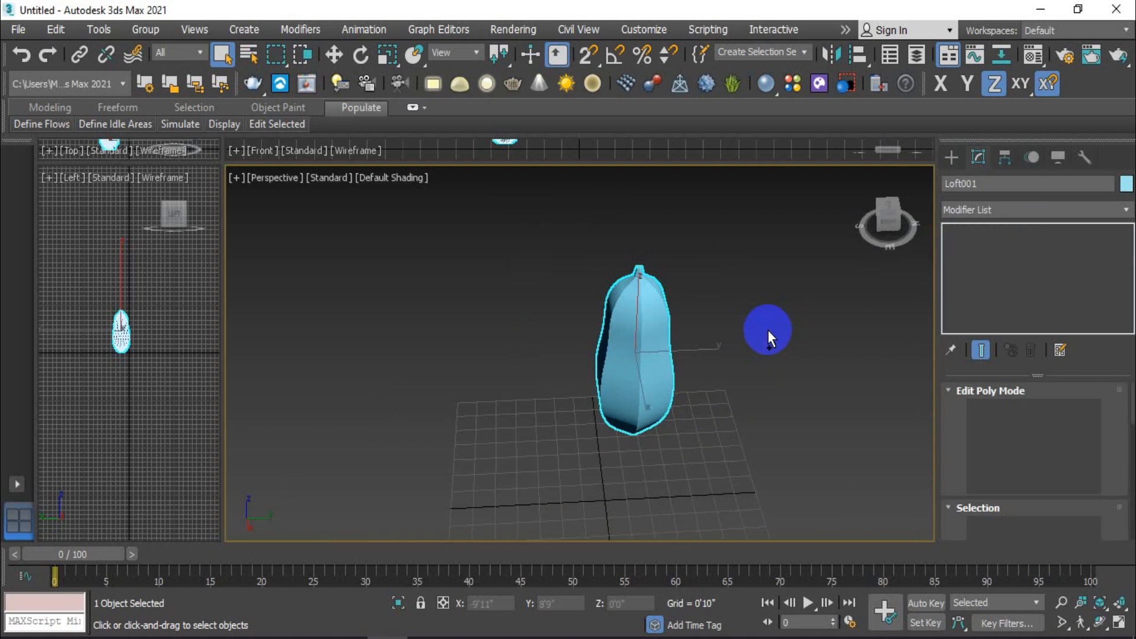
left_click(768, 329)
key("ctrl+z")
key("ctrl+z")
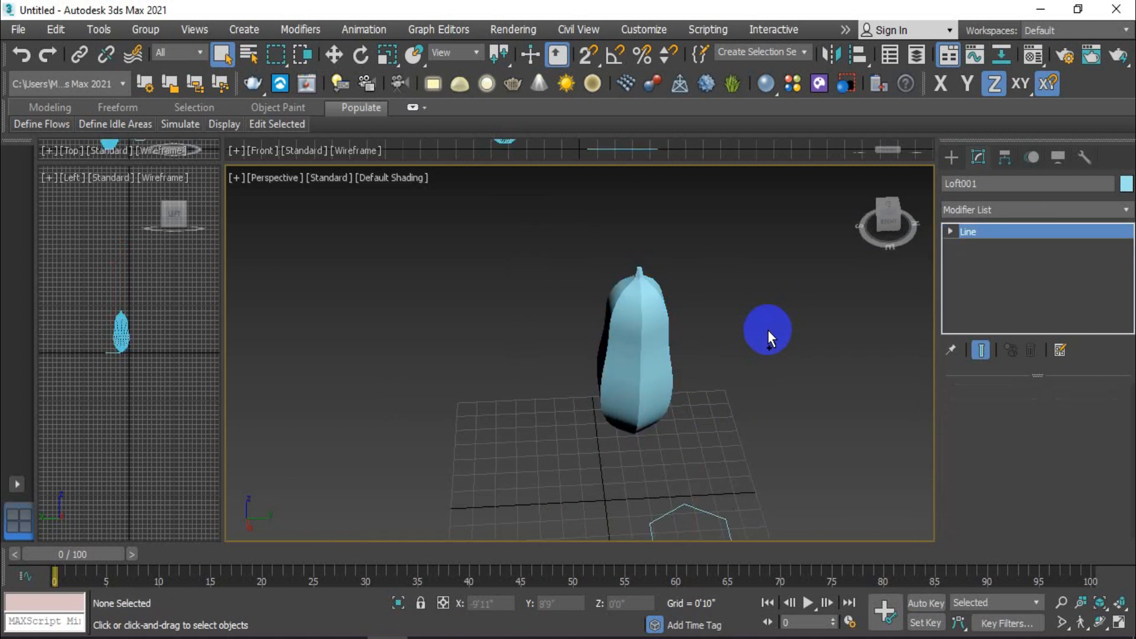
key("ctrl+z")
key("ctrl+z")
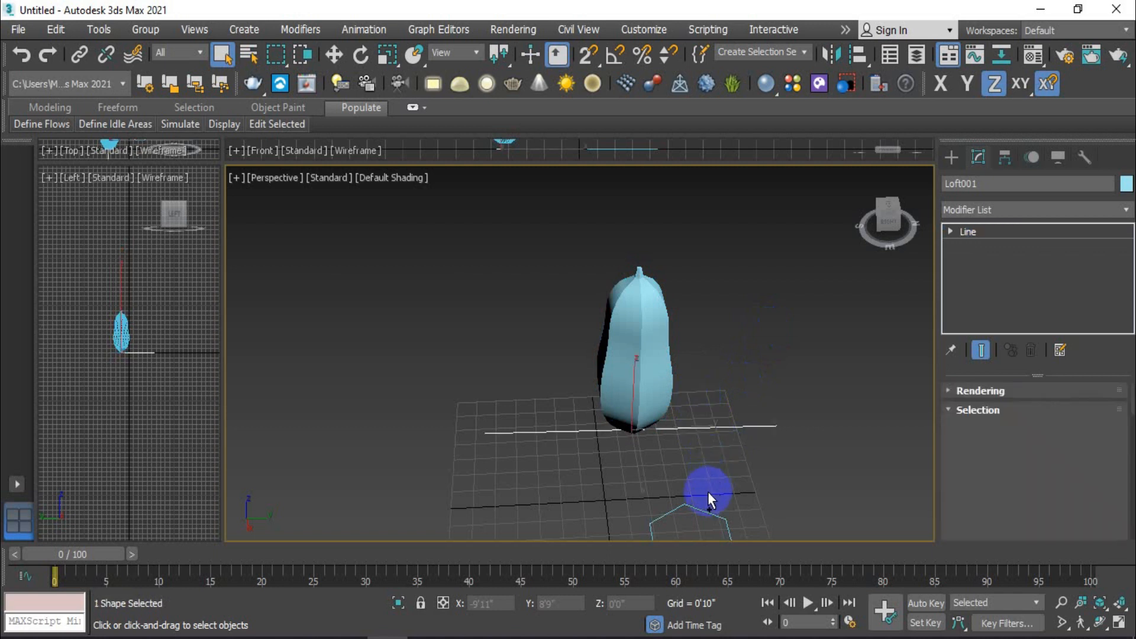
key("ctrl+z")
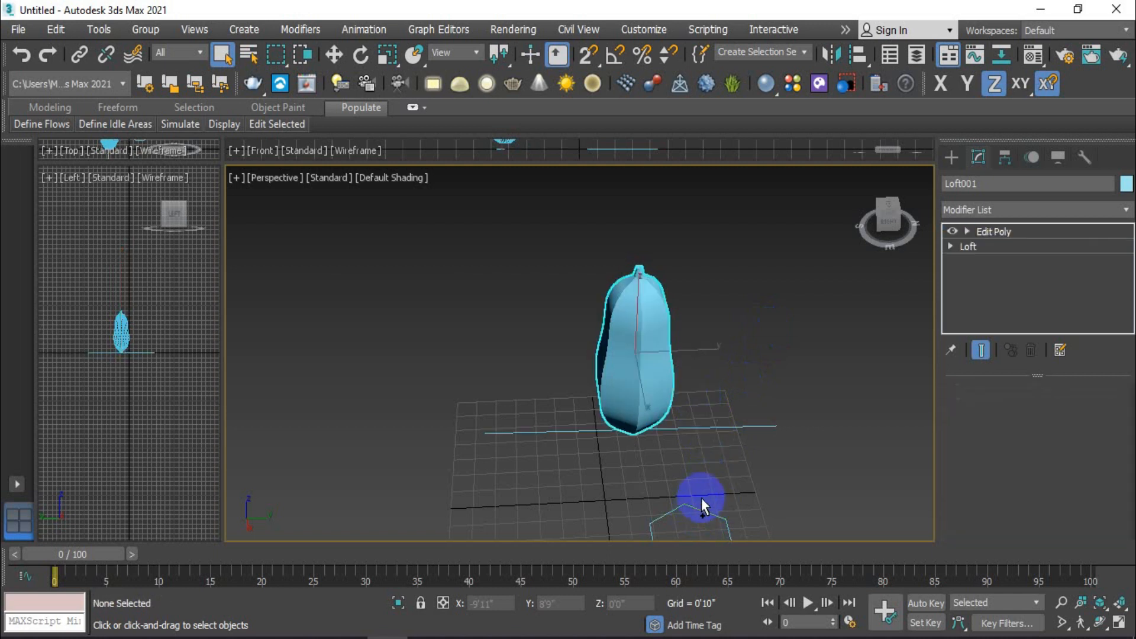
key("ctrl+z")
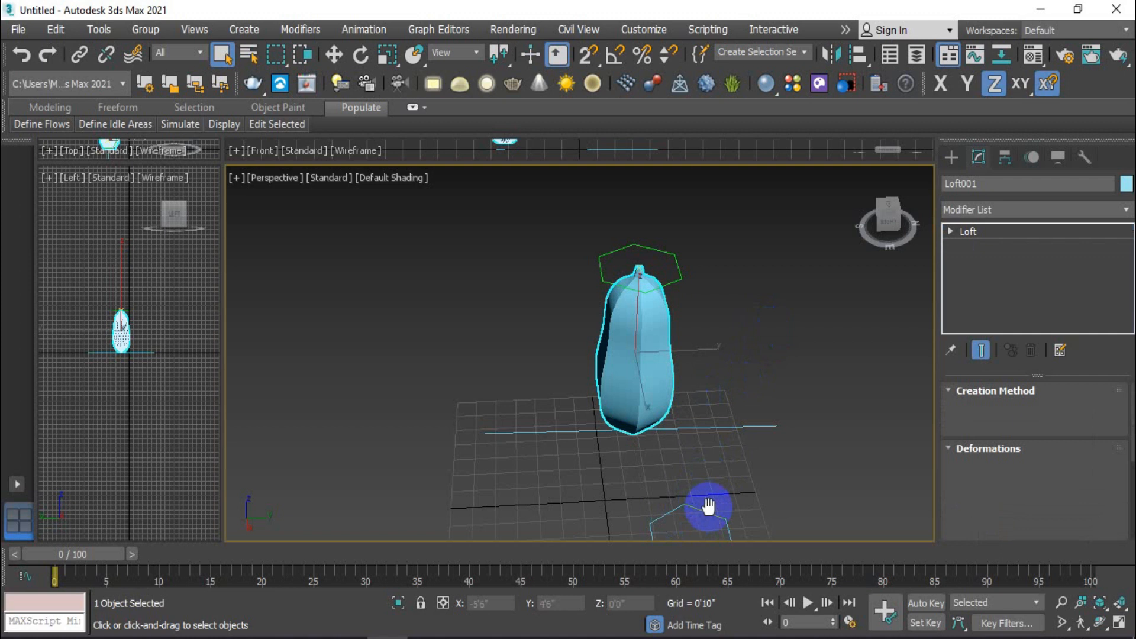
Step: Set the source polygon's corner radius to 0'4" to round the loft's edges, and deselect it
scroll(706, 503, "down", 3)
middle_click_drag(716, 488, 677, 448)
scroll(641, 464, "up", 3)
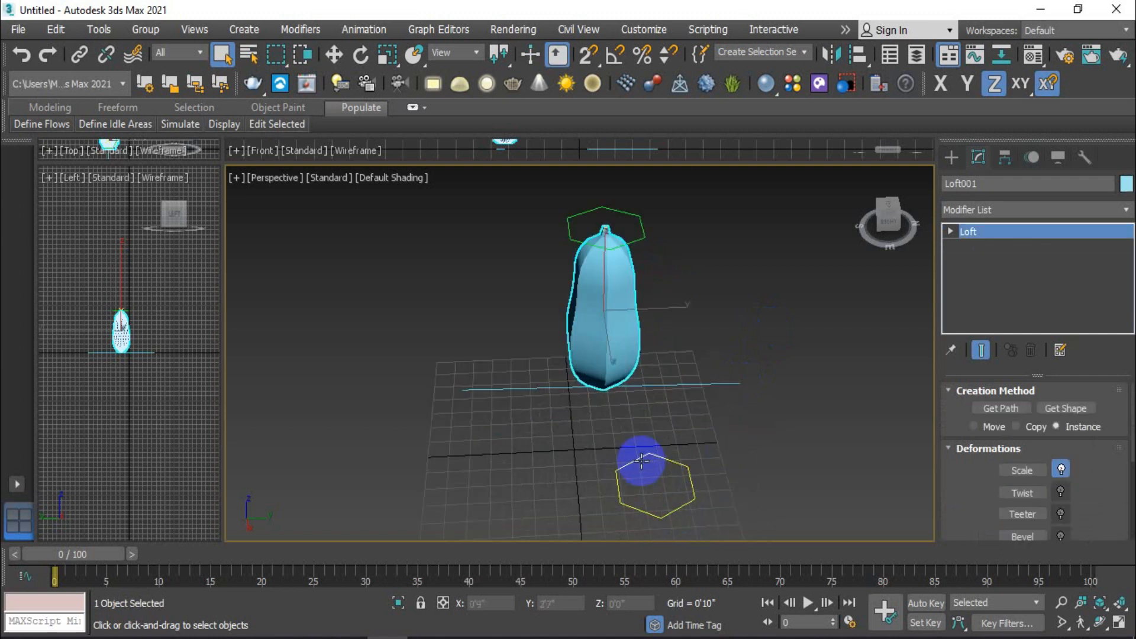
left_click(668, 457)
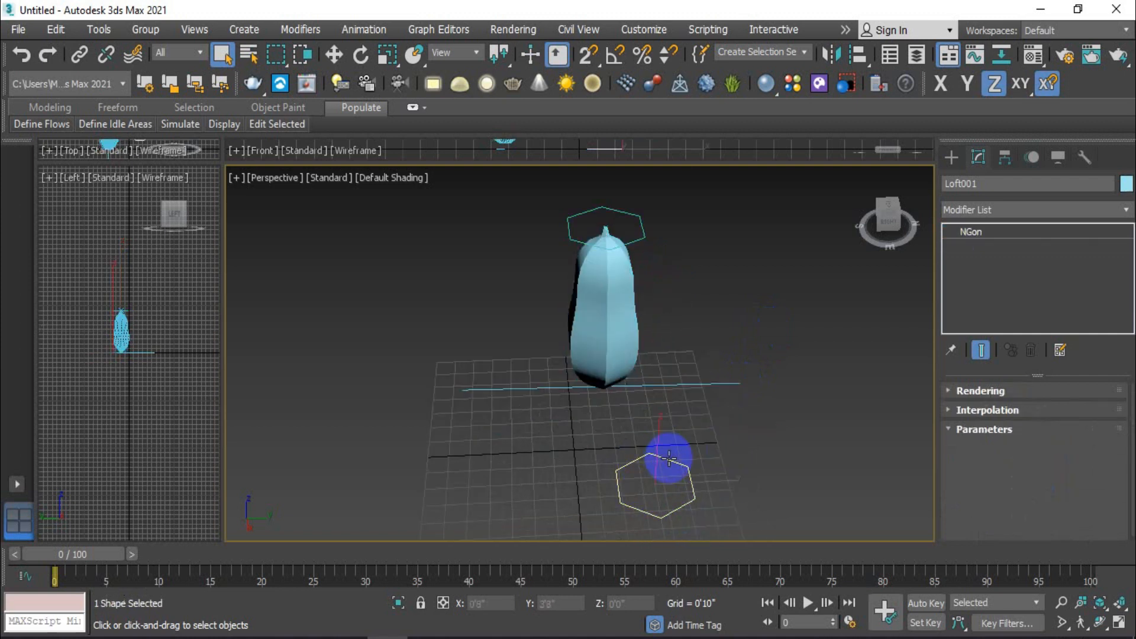
left_click_drag(1085, 505, 1080, 394)
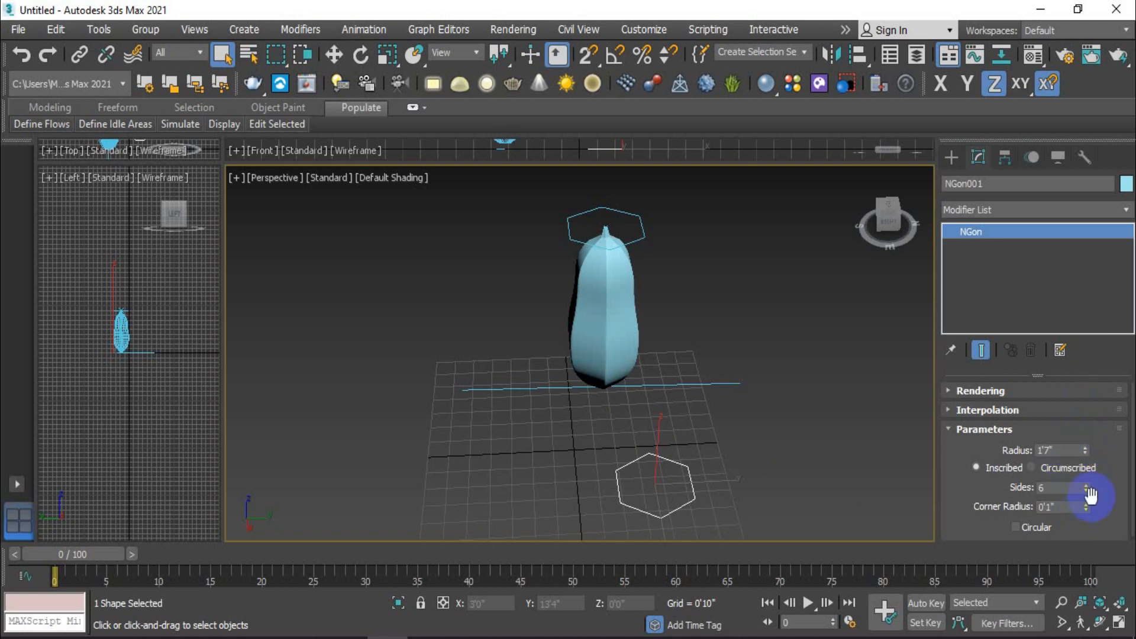
left_click_drag(1087, 508, 1074, 346)
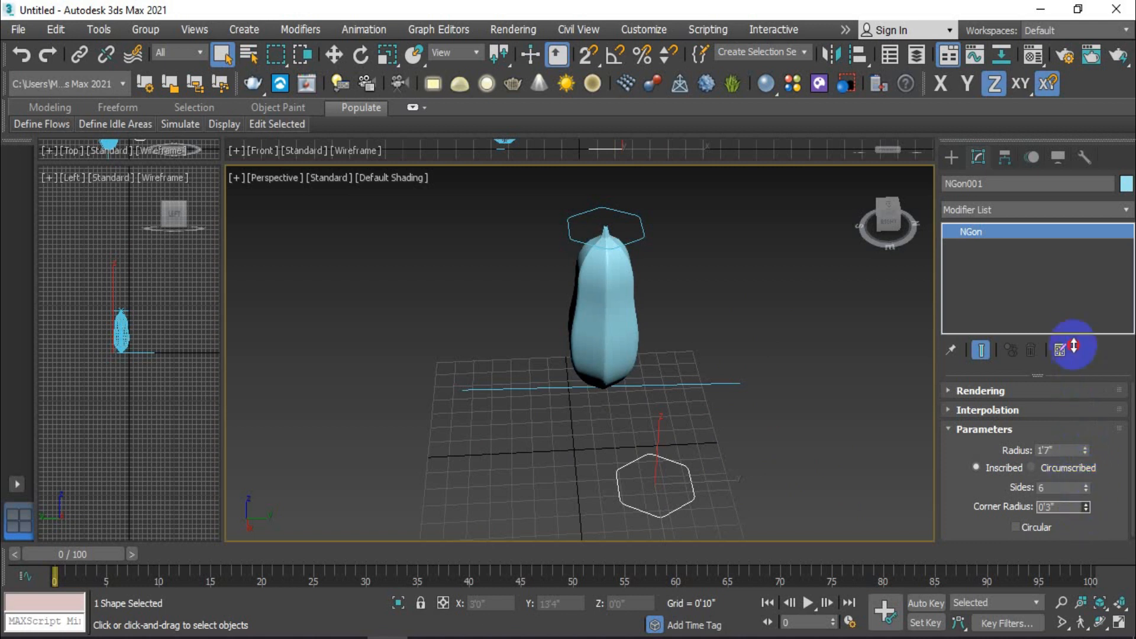
left_click(627, 417)
Step: Select the source polygon on the grid again and set its number of sides to 8
scroll(605, 329, "up", 5)
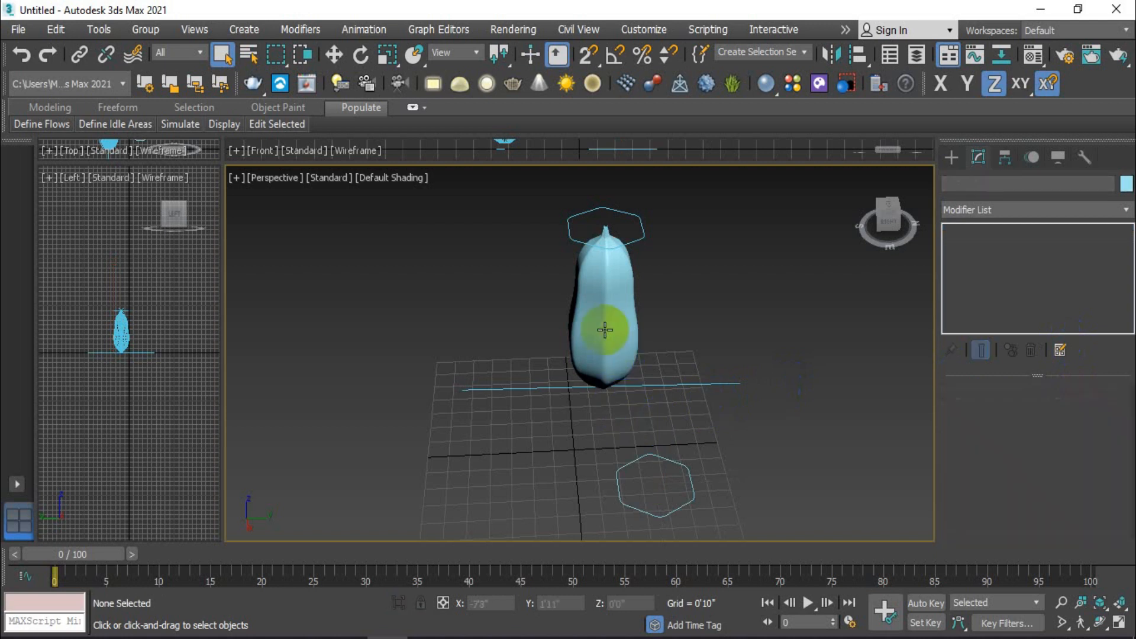
mouse_move(607, 339)
middle_mouse_down("alt")
mouse_move(692, 286)
mouse_move(733, 280)
mouse_move(720, 343)
mouse_move(750, 360)
mouse_move(803, 358)
mouse_move(765, 350)
mouse_move(674, 401)
middle_mouse_up("alt")
scroll(739, 290, "down", 4)
left_click(672, 403)
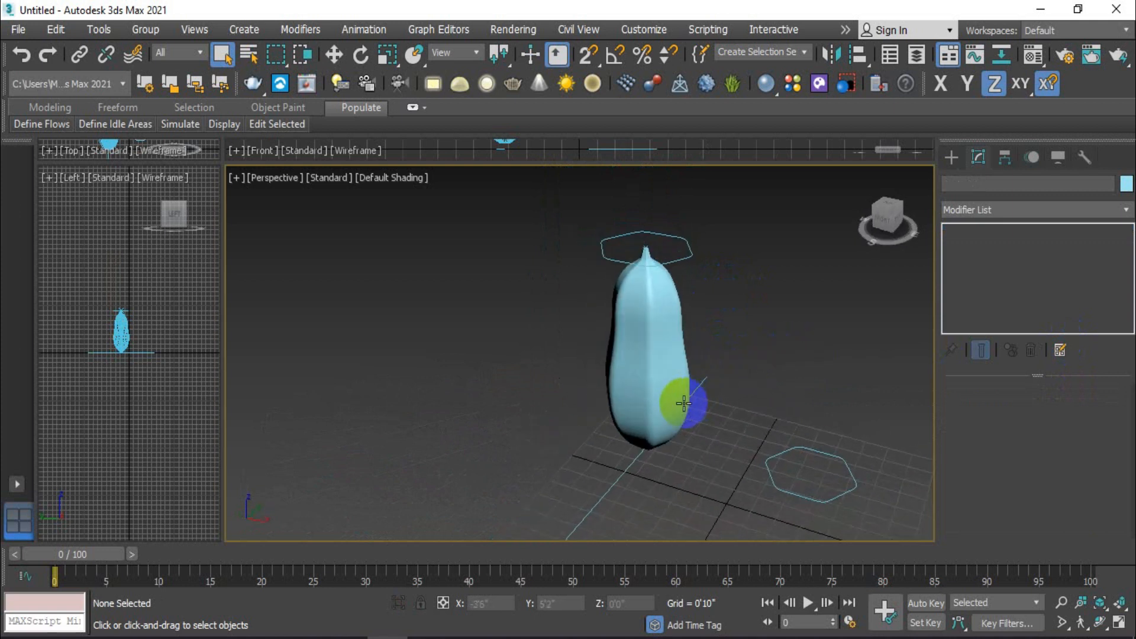
left_click(832, 453)
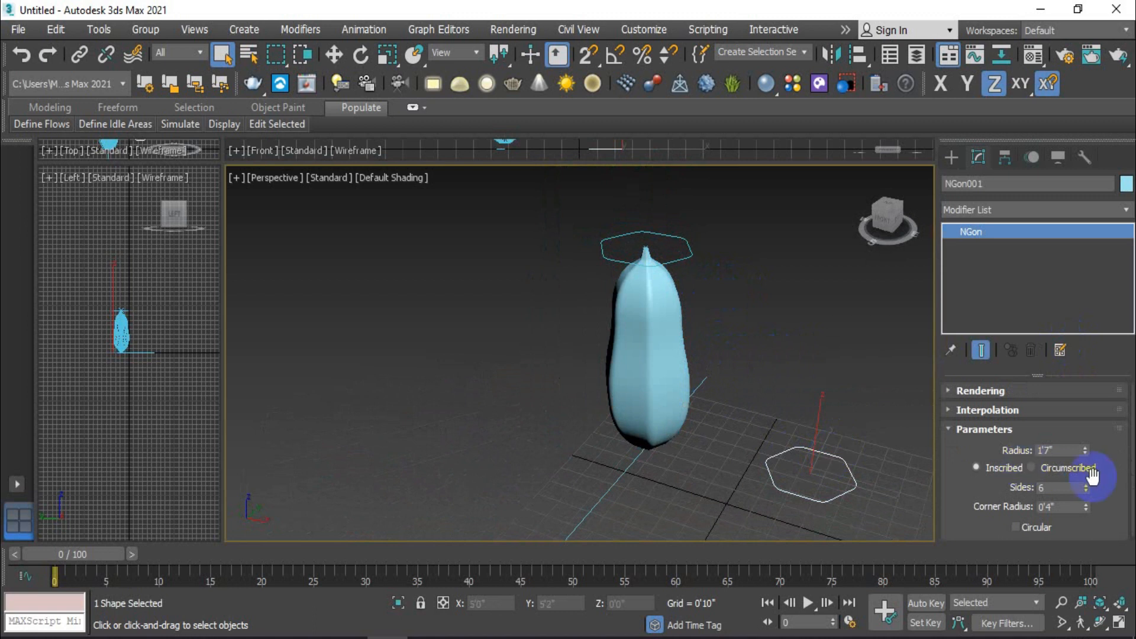
left_click(1086, 486)
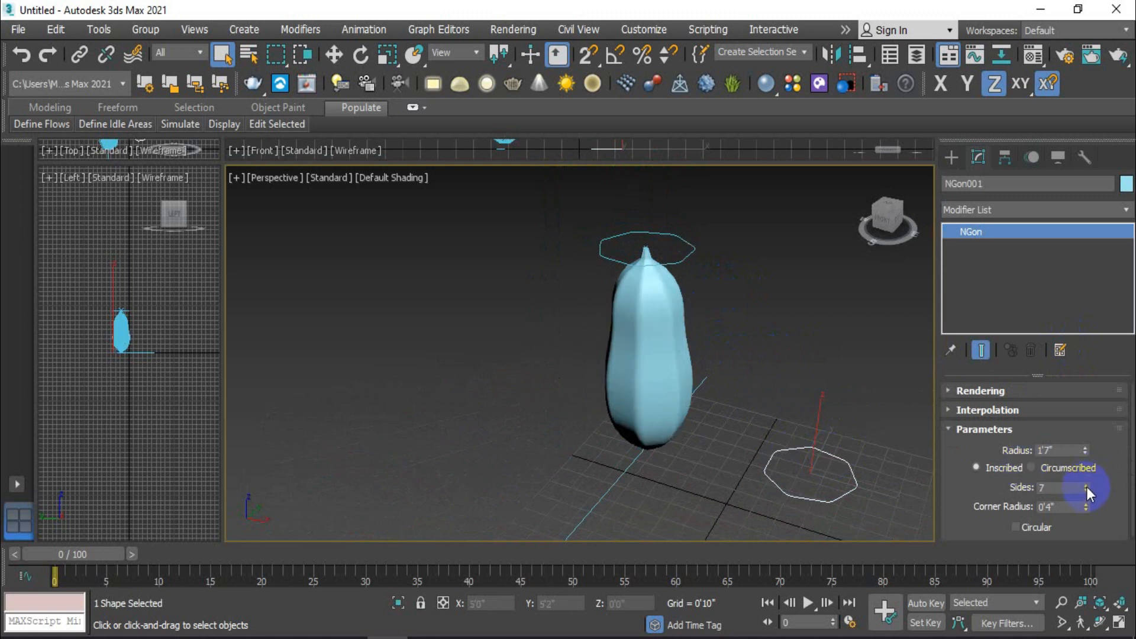
left_click(1086, 486)
Step: Open the loft's Scale deformation curve and raise the point near position 72 to about 110
middle_click_drag(716, 483, 733, 414, "alt")
left_click(658, 384)
left_click(916, 277)
left_click(630, 397)
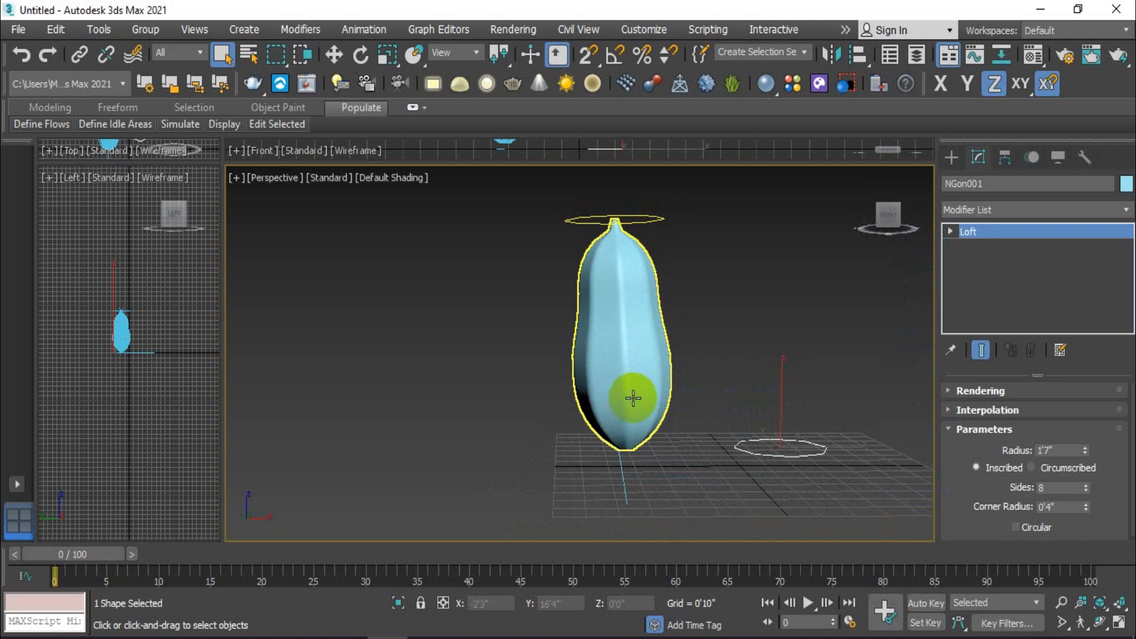
left_click(632, 397)
left_click(1023, 471)
left_click(408, 265)
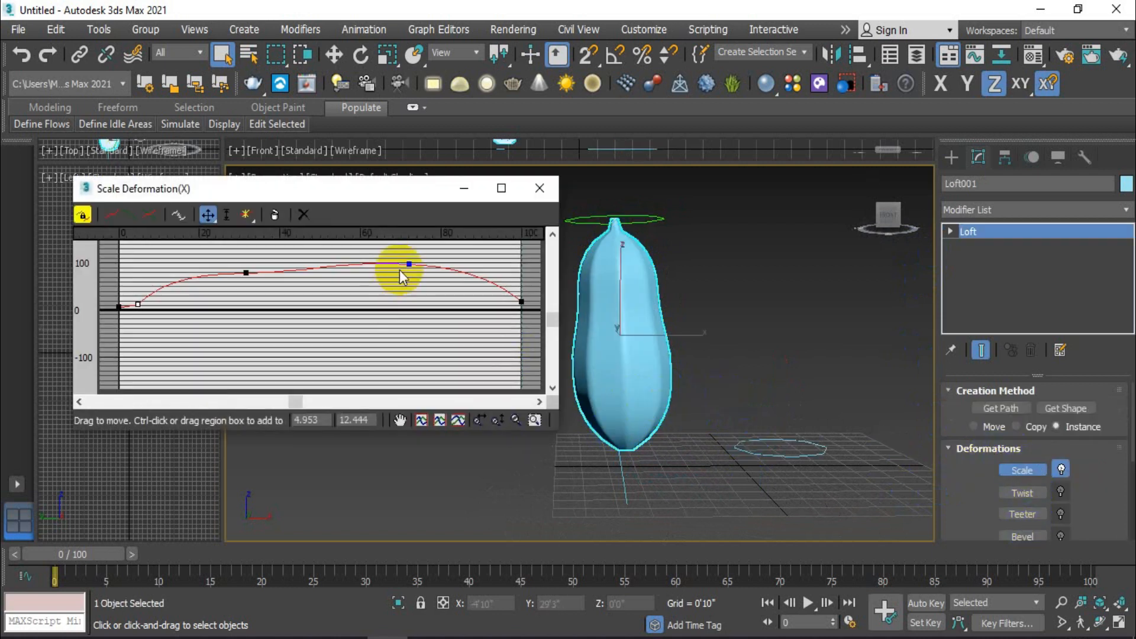
left_click_drag(408, 264, 408, 257)
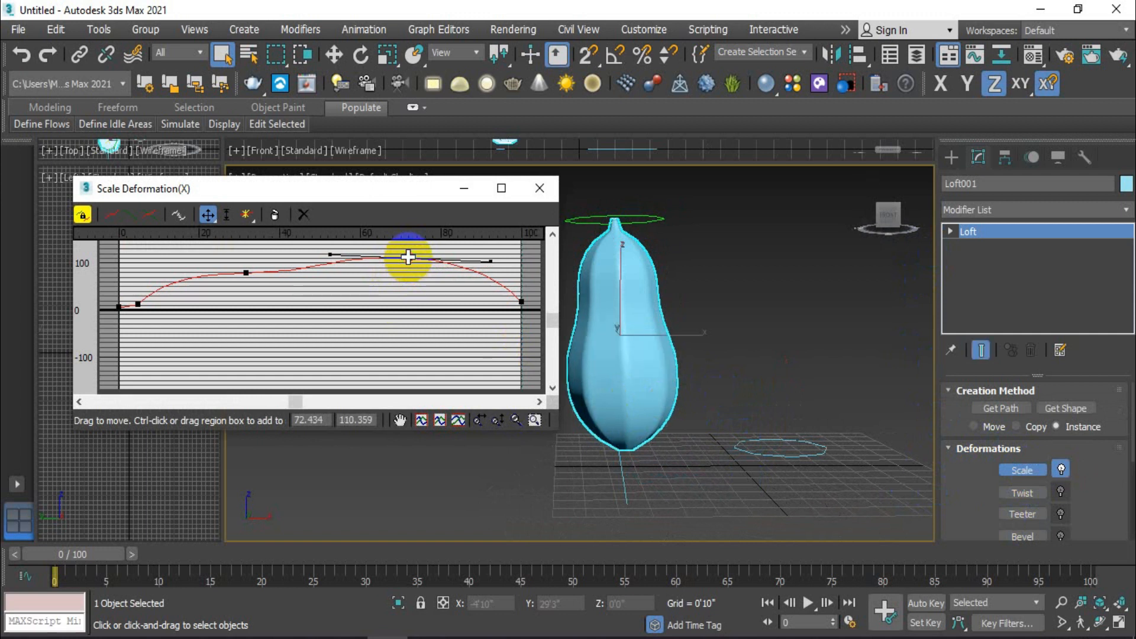
Step: Adjust the tangent handle of the scale curve point near position 32 on its far side, and close the curve
left_click(245, 273)
left_click(324, 271)
left_click_drag(328, 267, 278, 266)
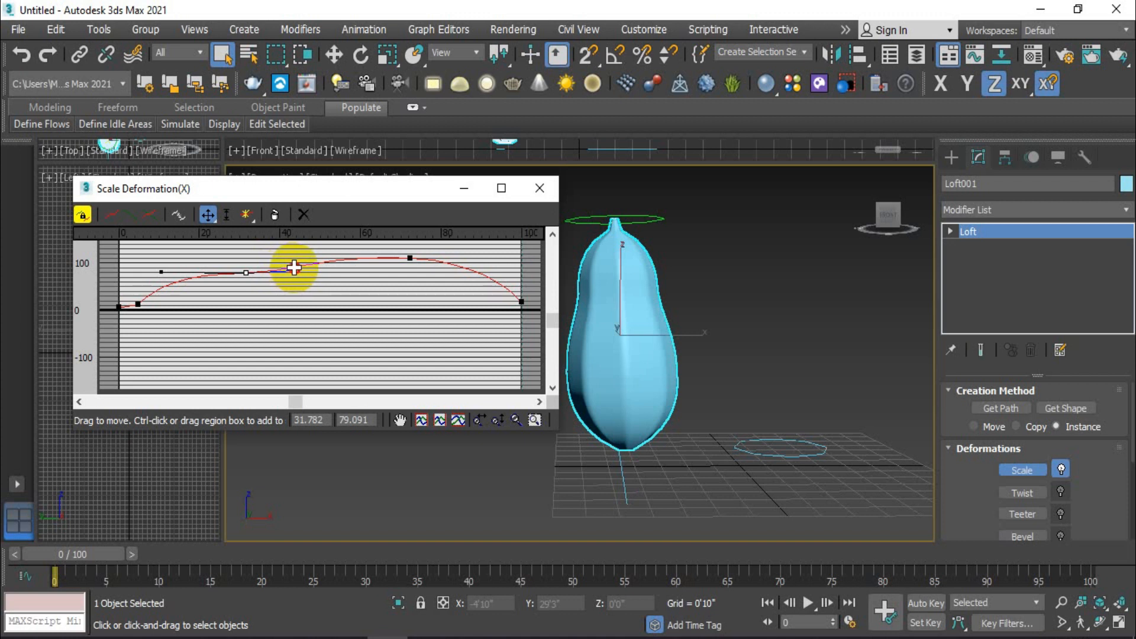
left_click(539, 188)
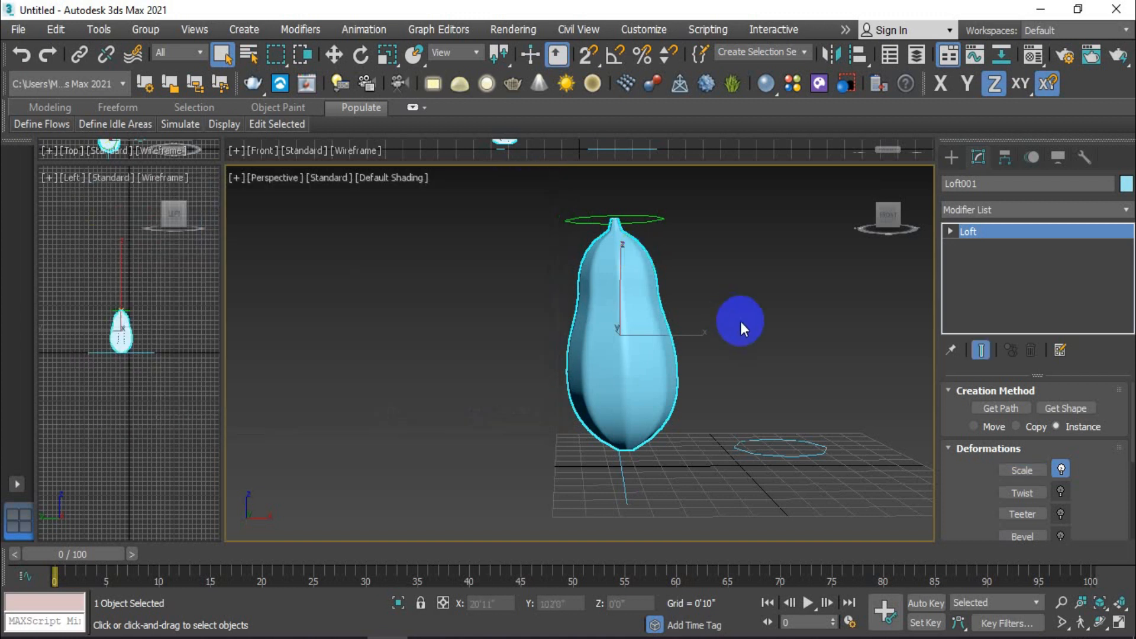
Step: Deselect the loft and display the creation tools for compound objects
key("ctrl+d")
left_click(951, 157)
middle_click_drag(728, 378, 577, 397)
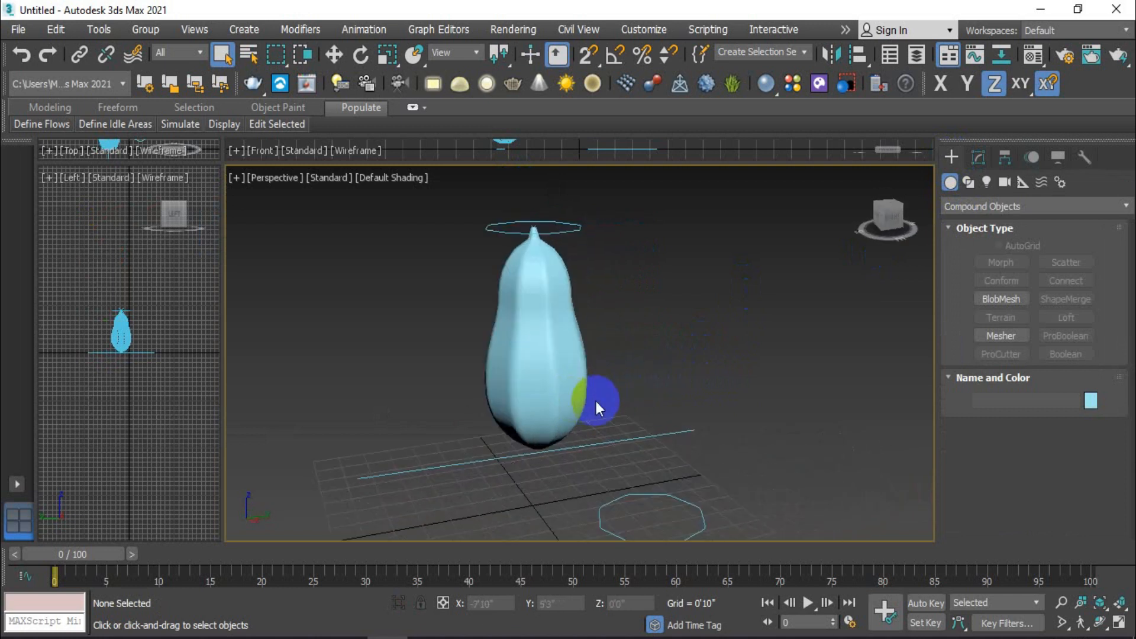